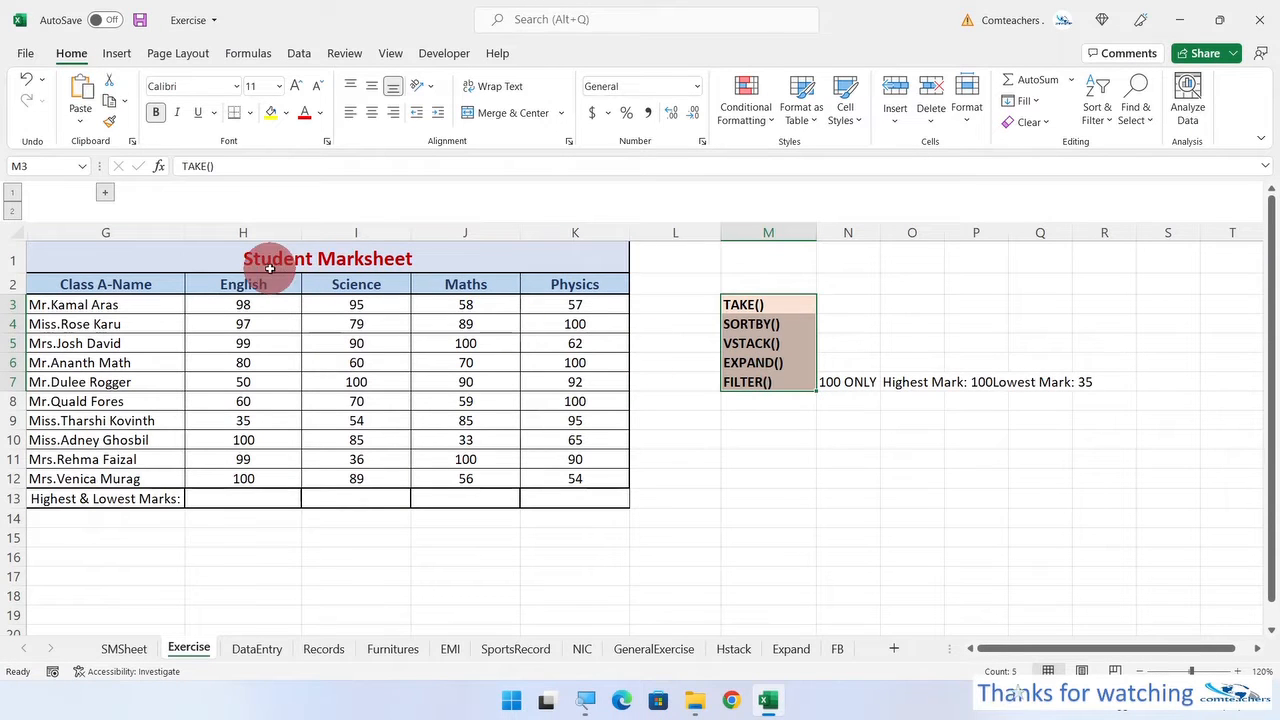
drag(448, 256, 463, 476)
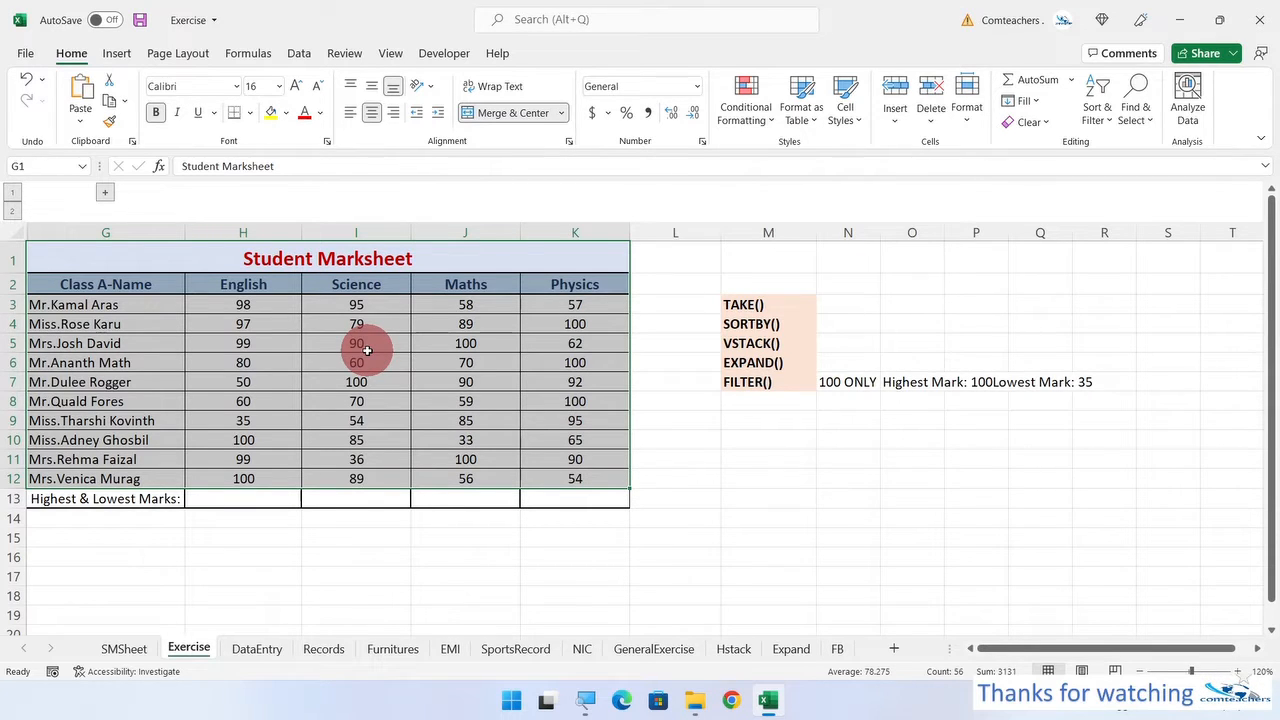
click(763, 400)
click(773, 297)
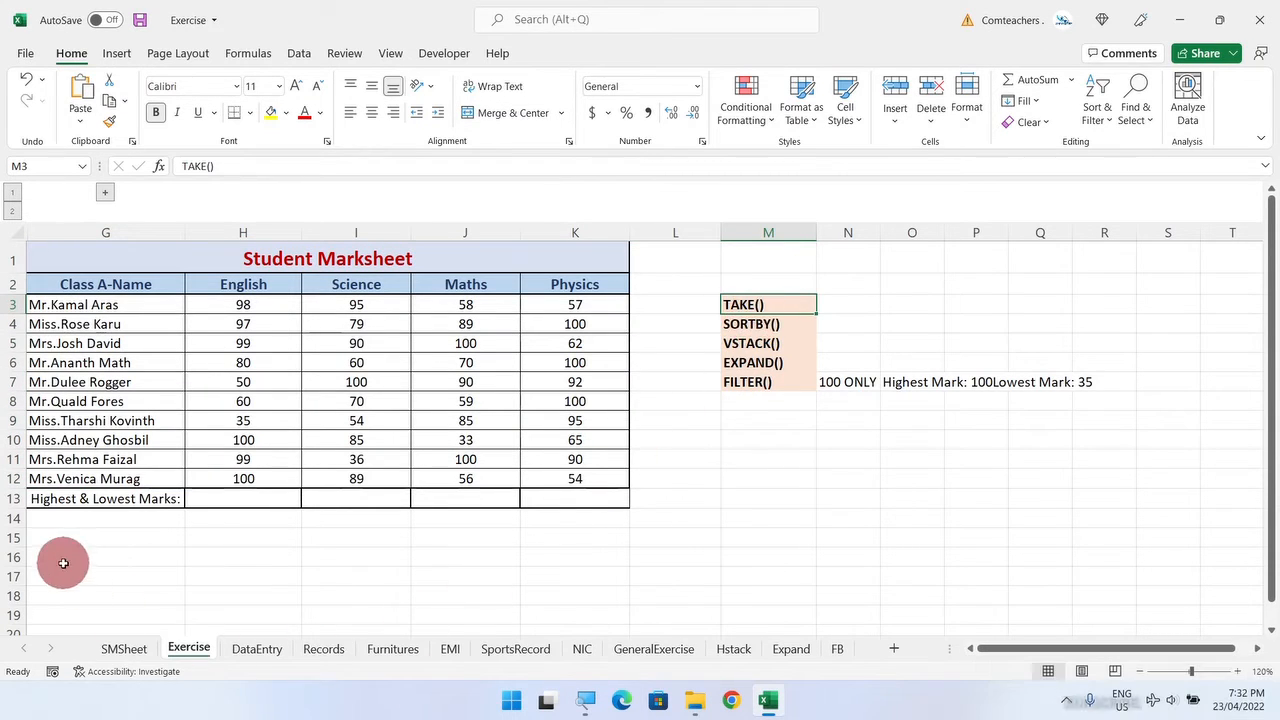
click(90, 538)
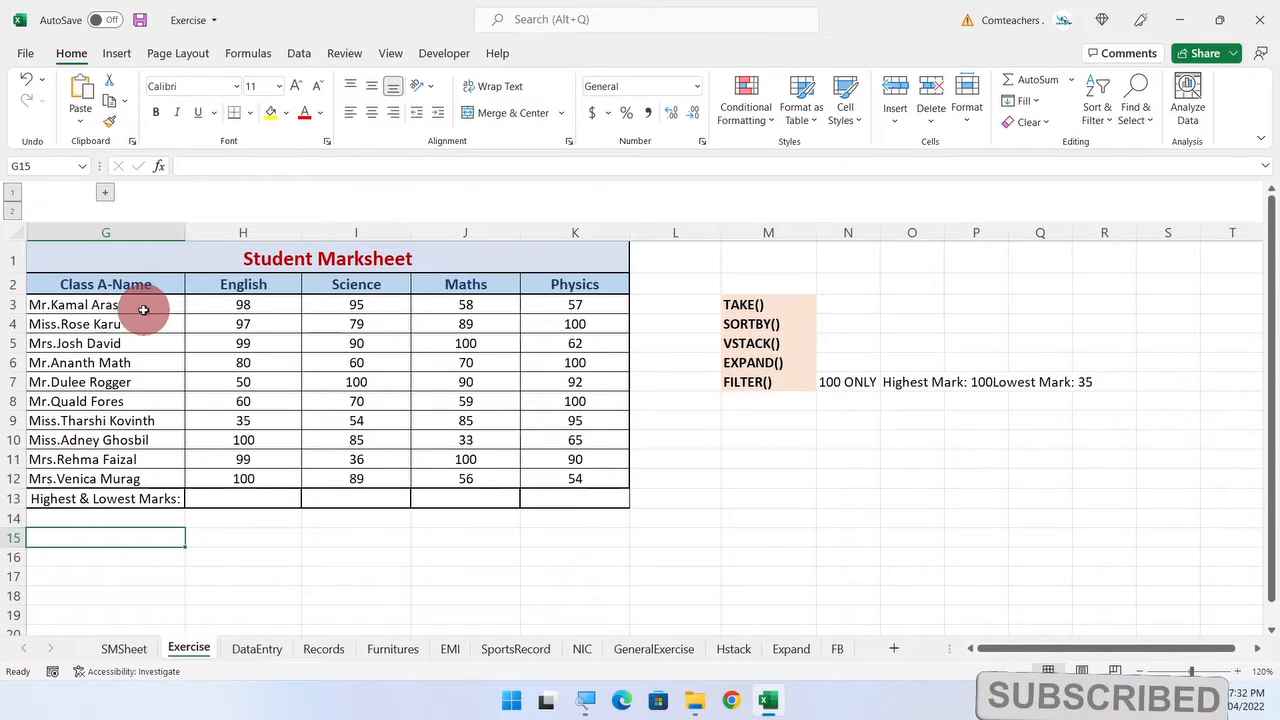
drag(143, 305, 544, 476)
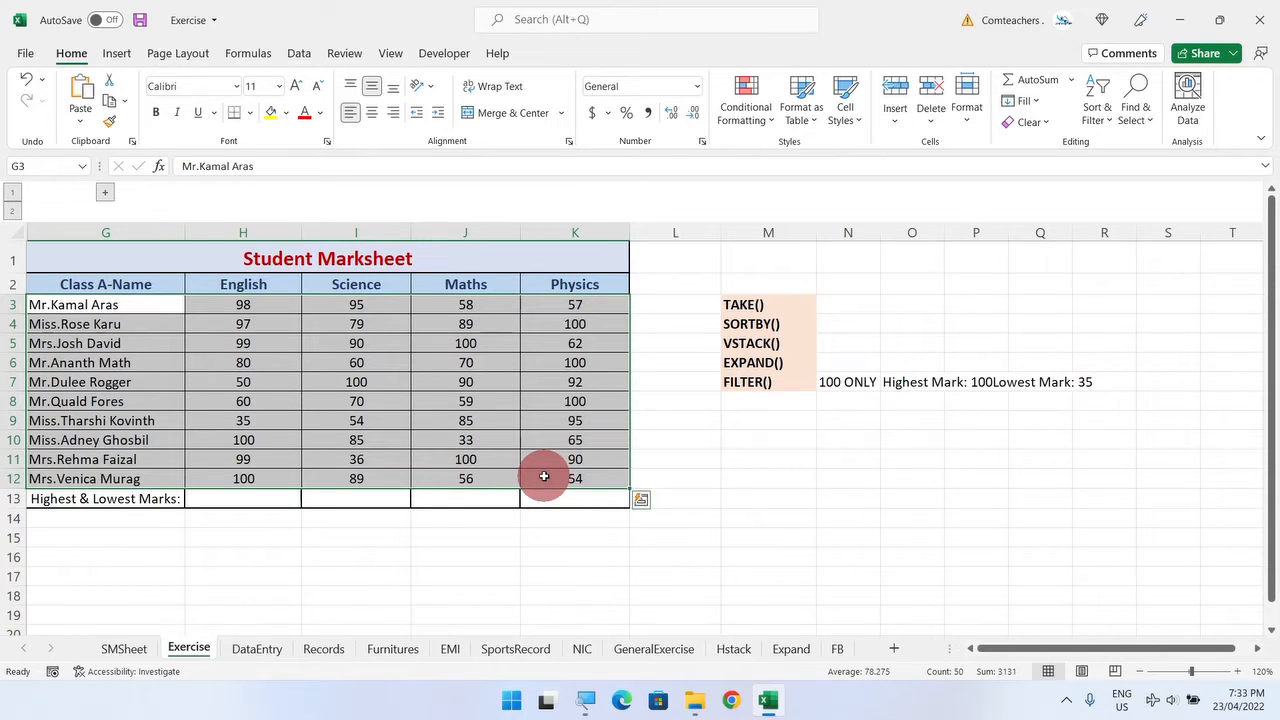
Enter =TAKE(G3:K12,3) in cell G15 to return the first three student rows of the marksheet.
click(83, 535)
text(=t)
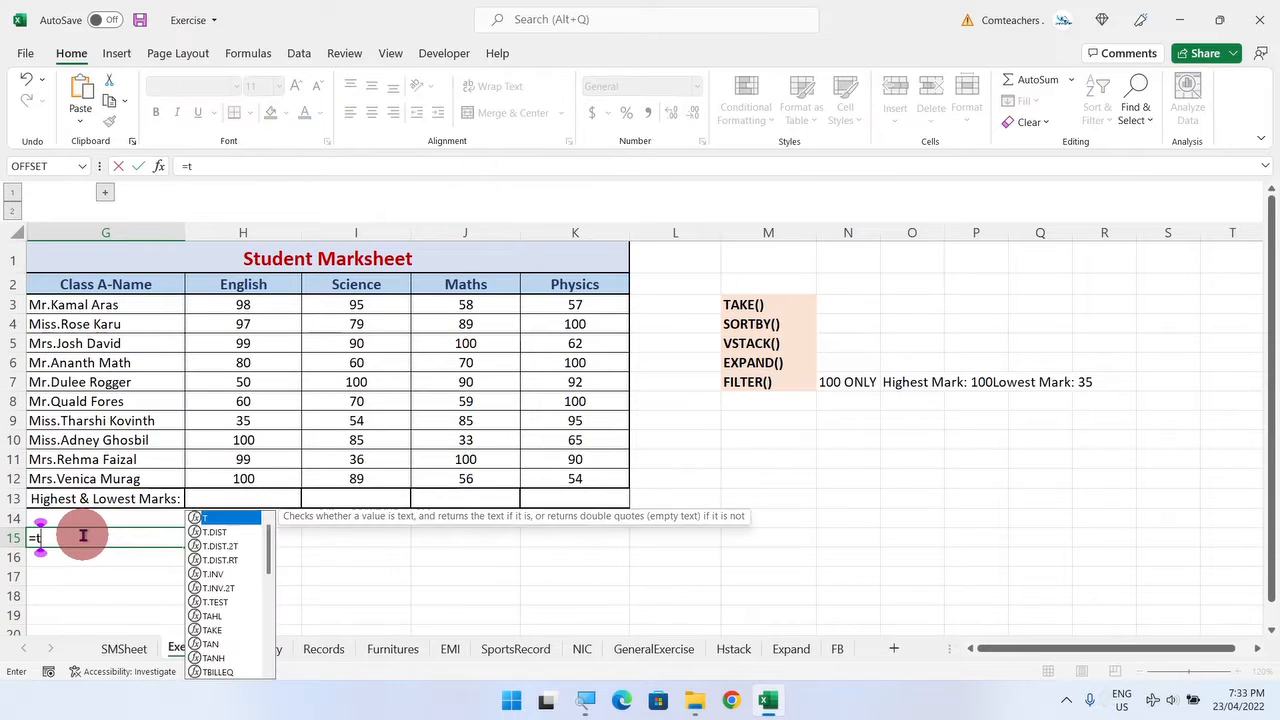
text(ake))
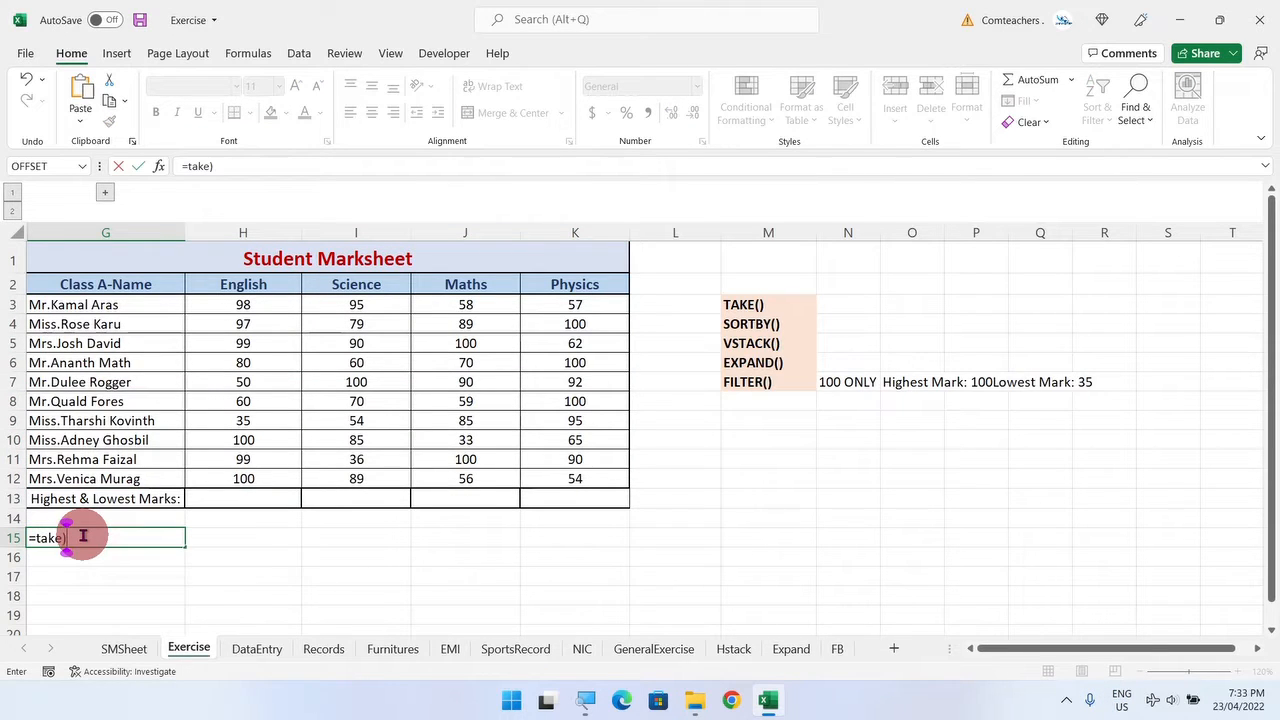
key(BackSpace)
text(()
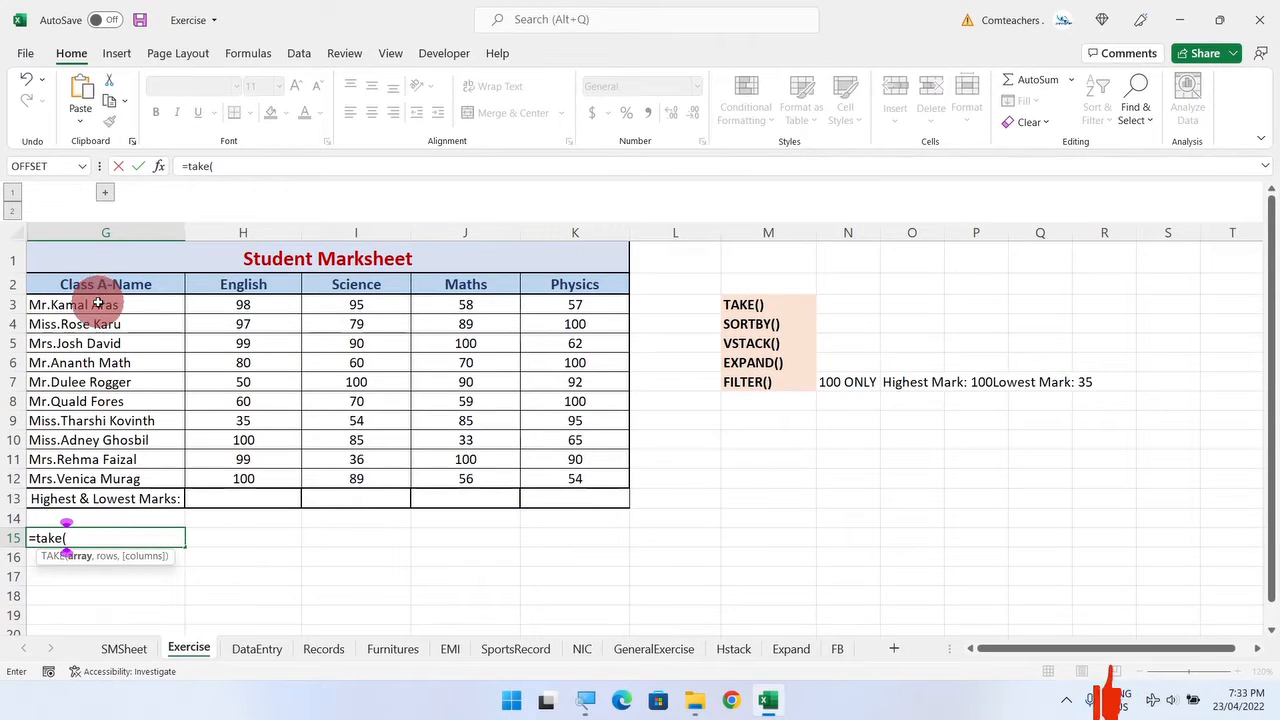
drag(98, 303, 551, 480)
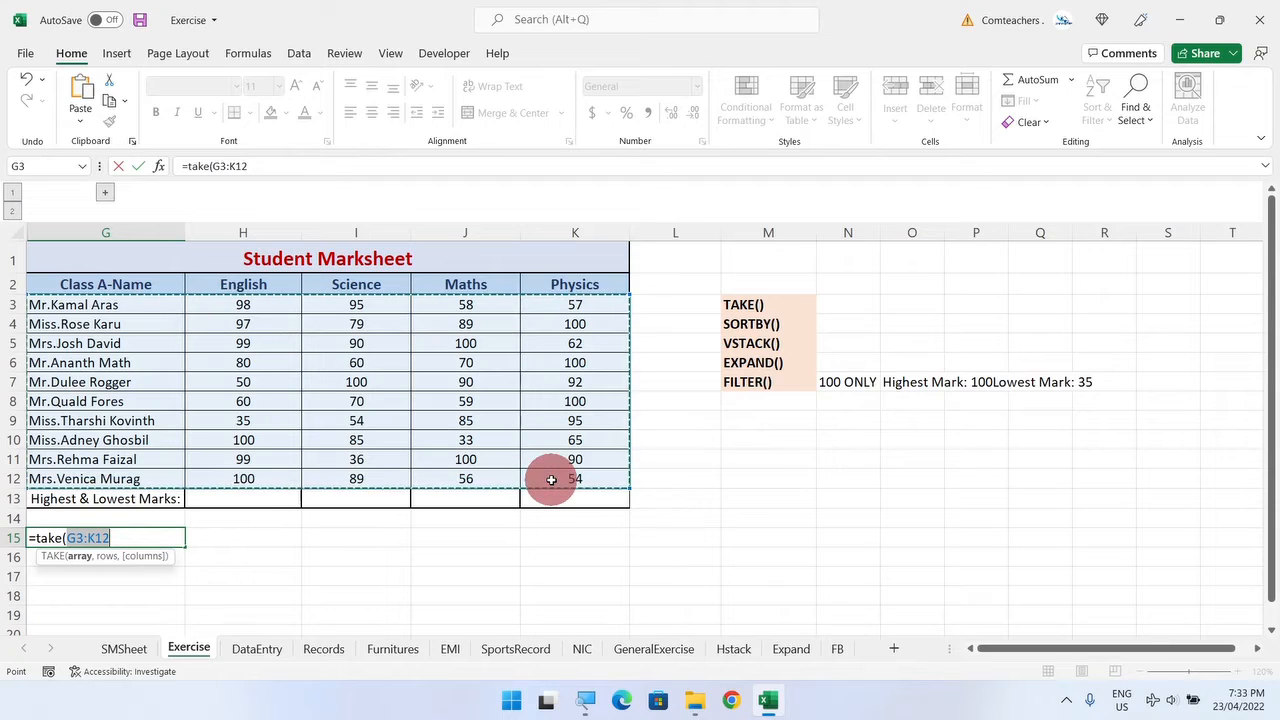
text(,)
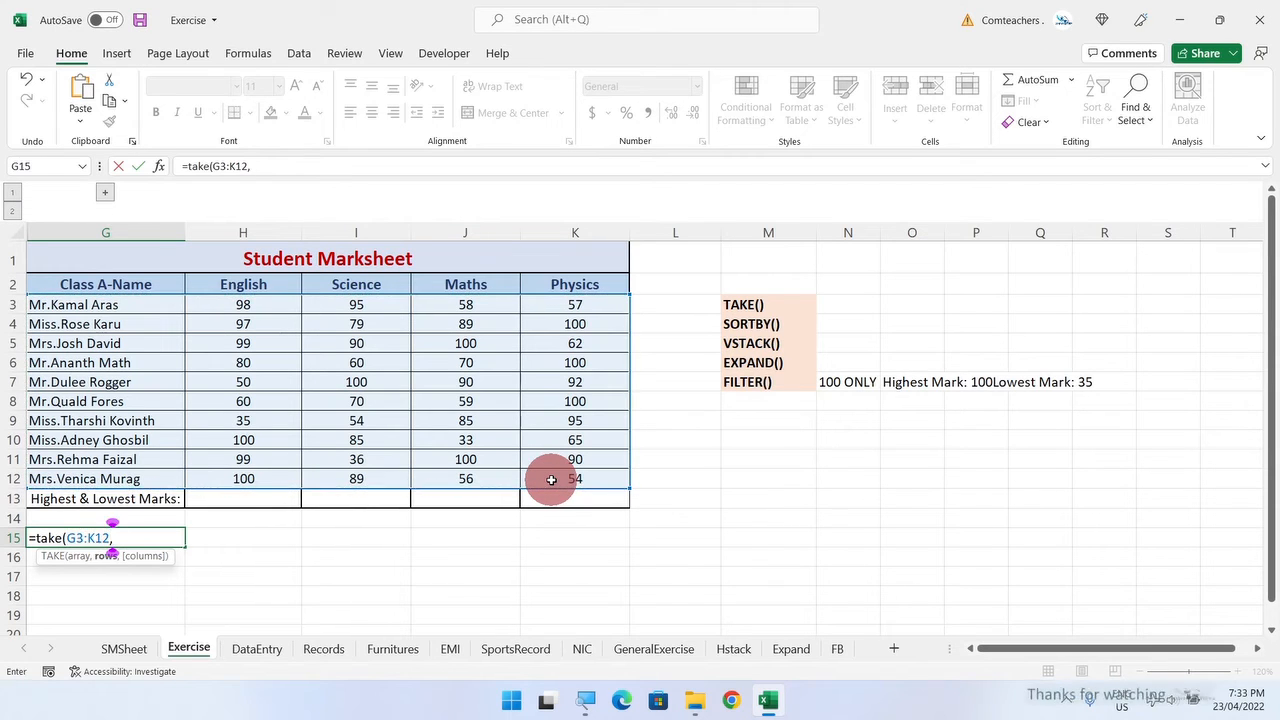
text(3,)
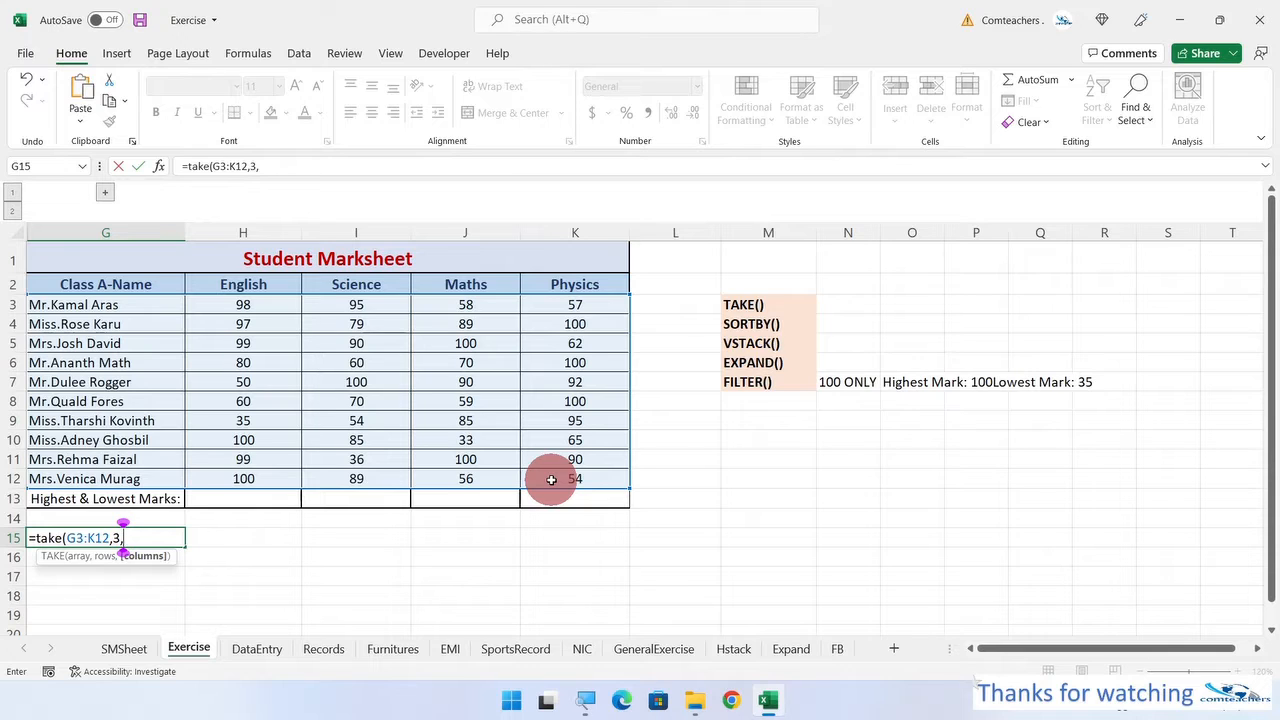
key(BackSpace)
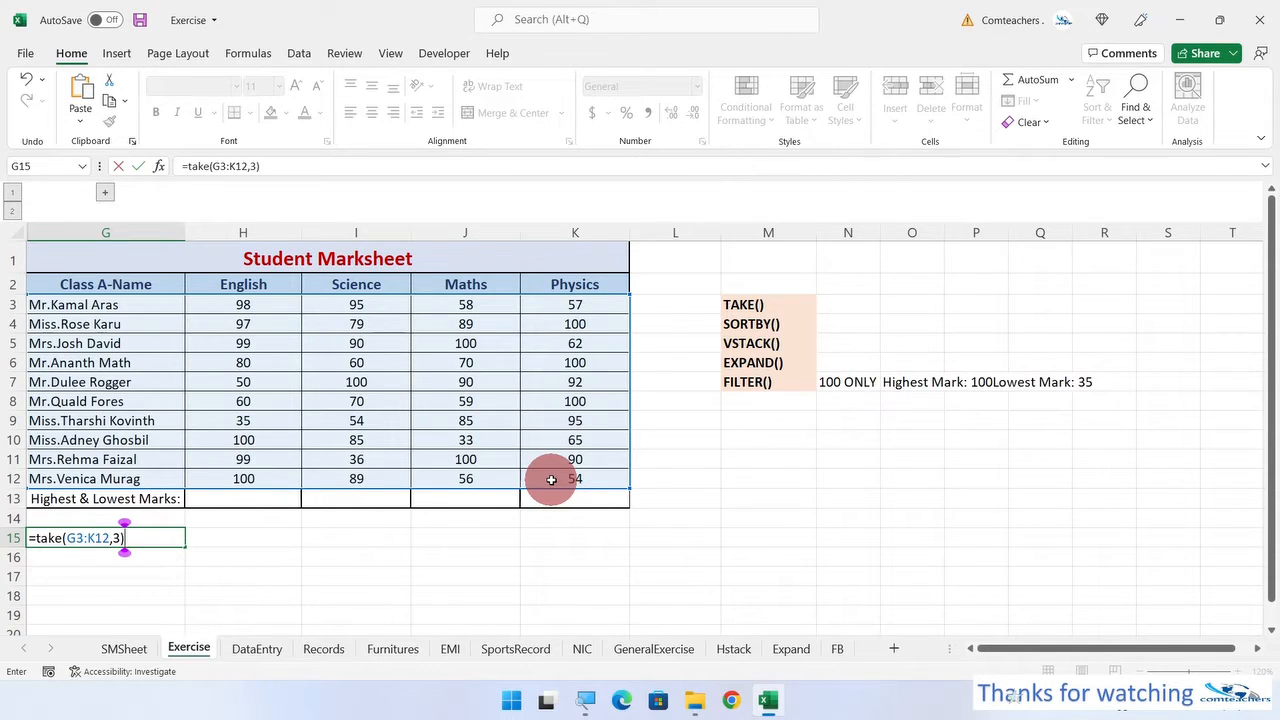
key(Return)
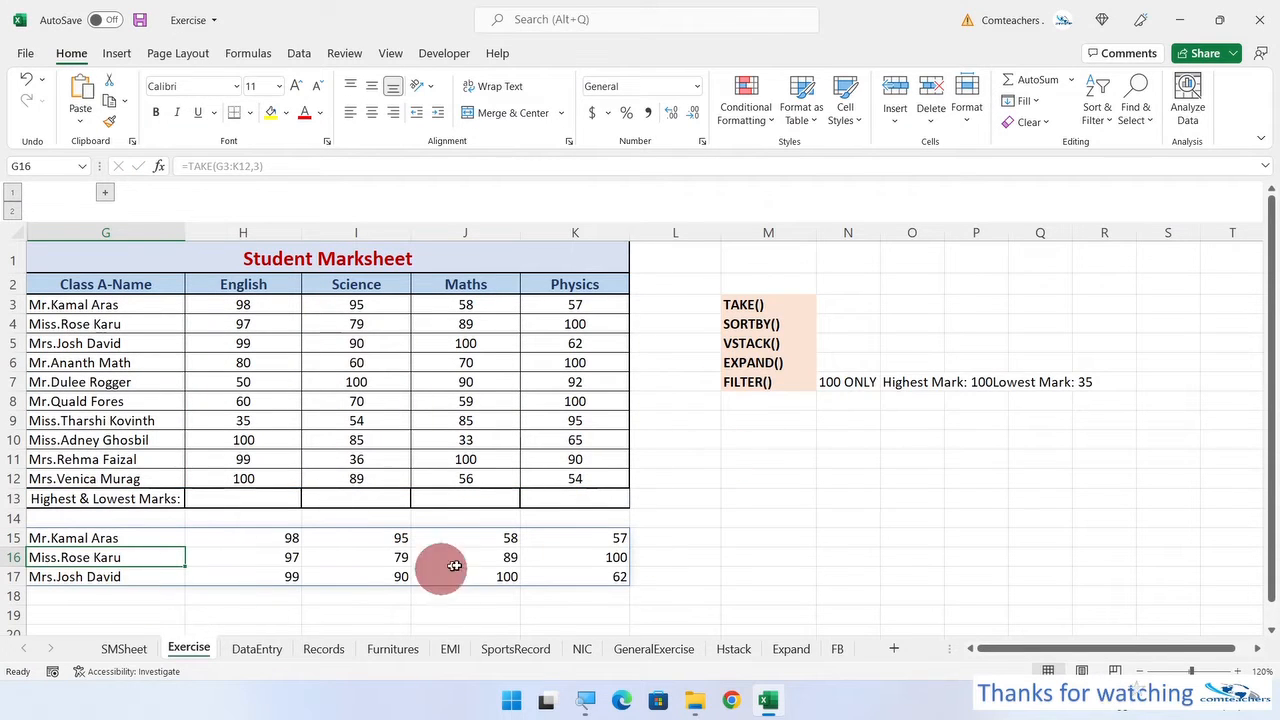
drag(160, 536, 158, 568)
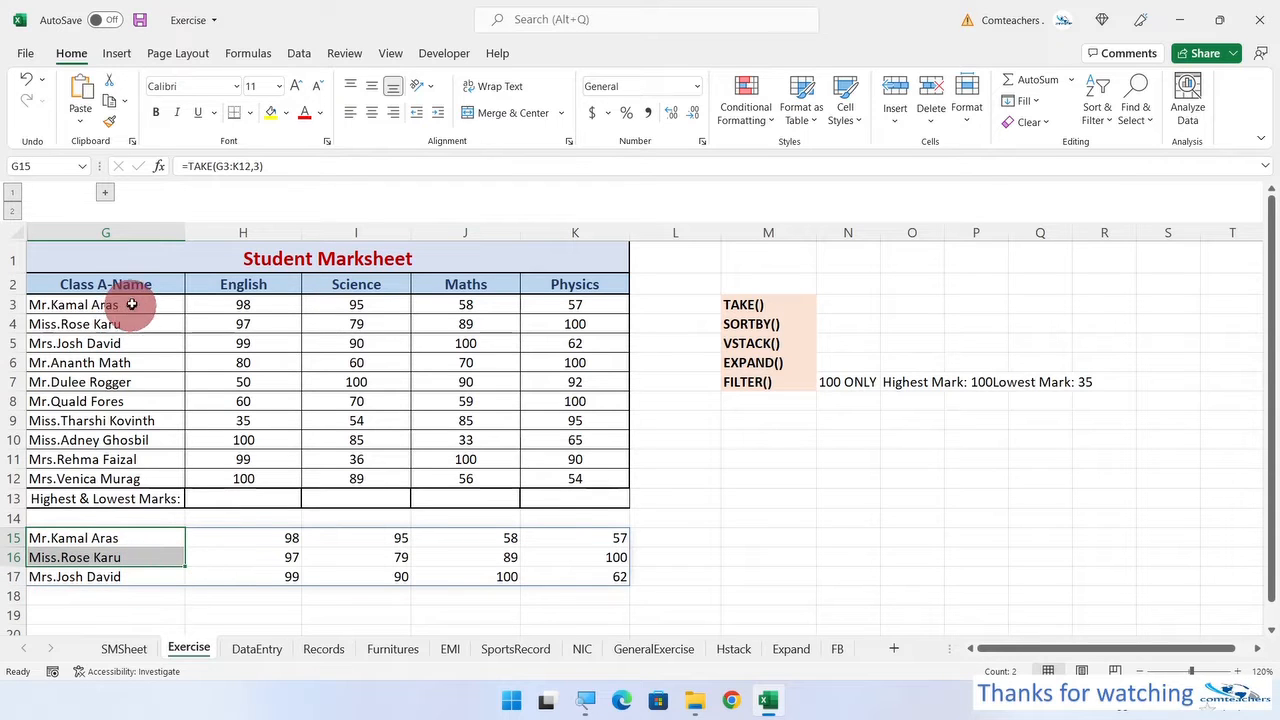
drag(129, 297, 139, 341)
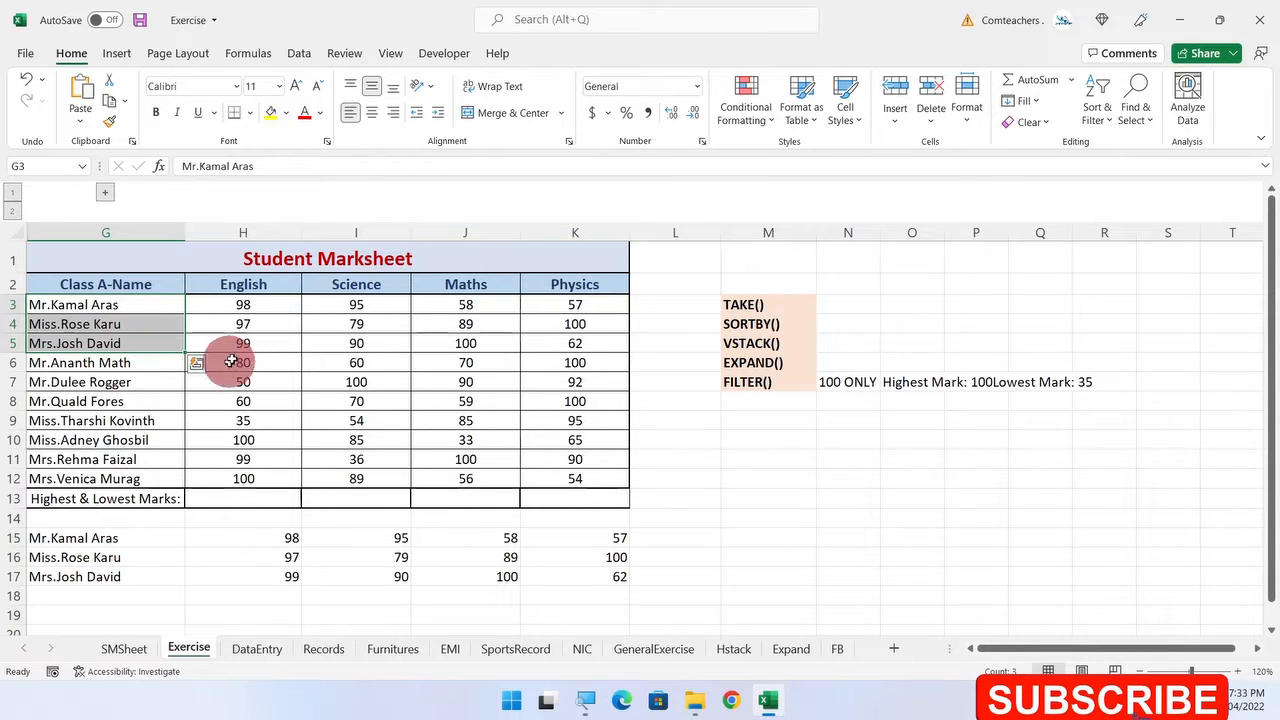
click(278, 300)
drag(278, 300, 263, 466)
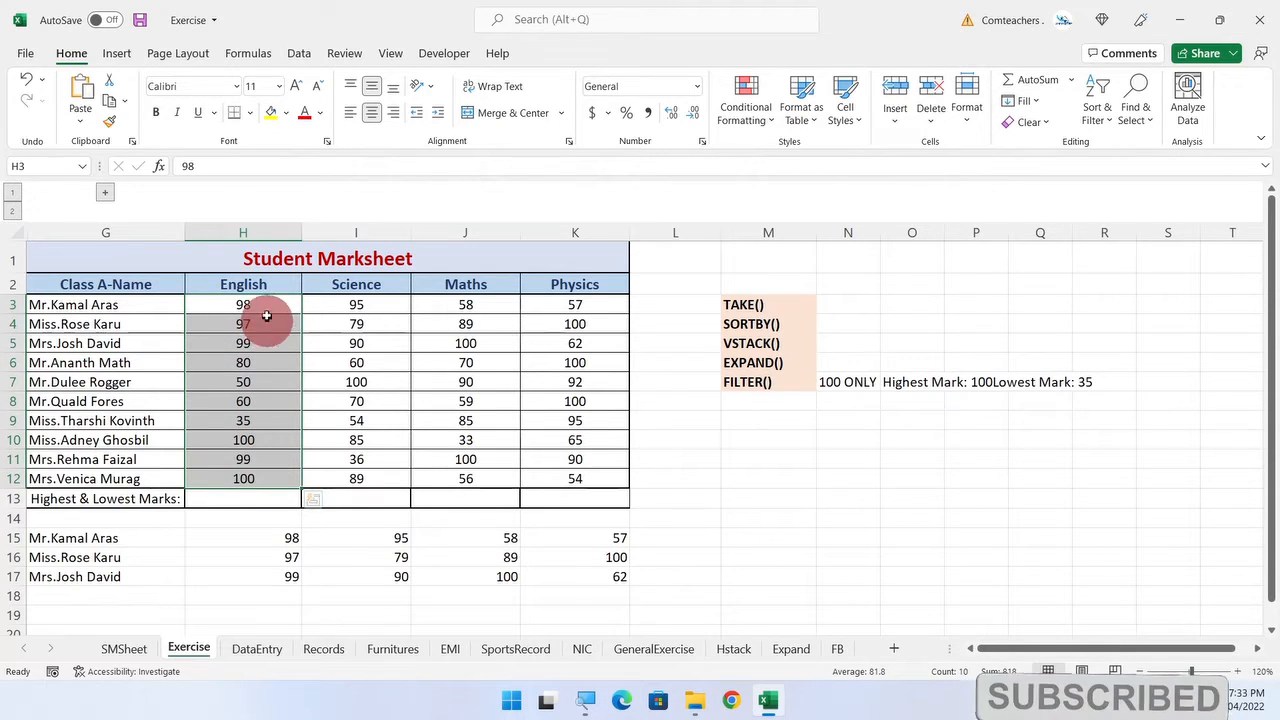
Insert the SORTBY function before the G3:K12 range inside the TAKE formula in G15.
click(131, 538)
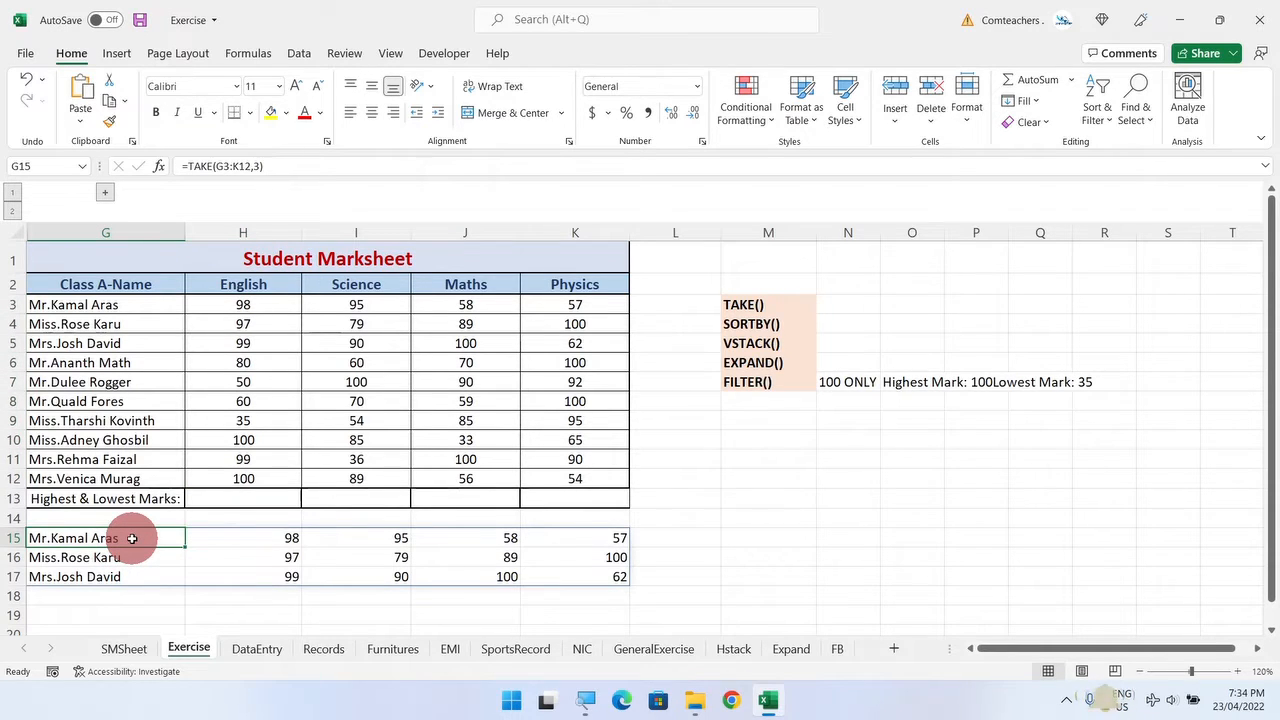
double_click(110, 538)
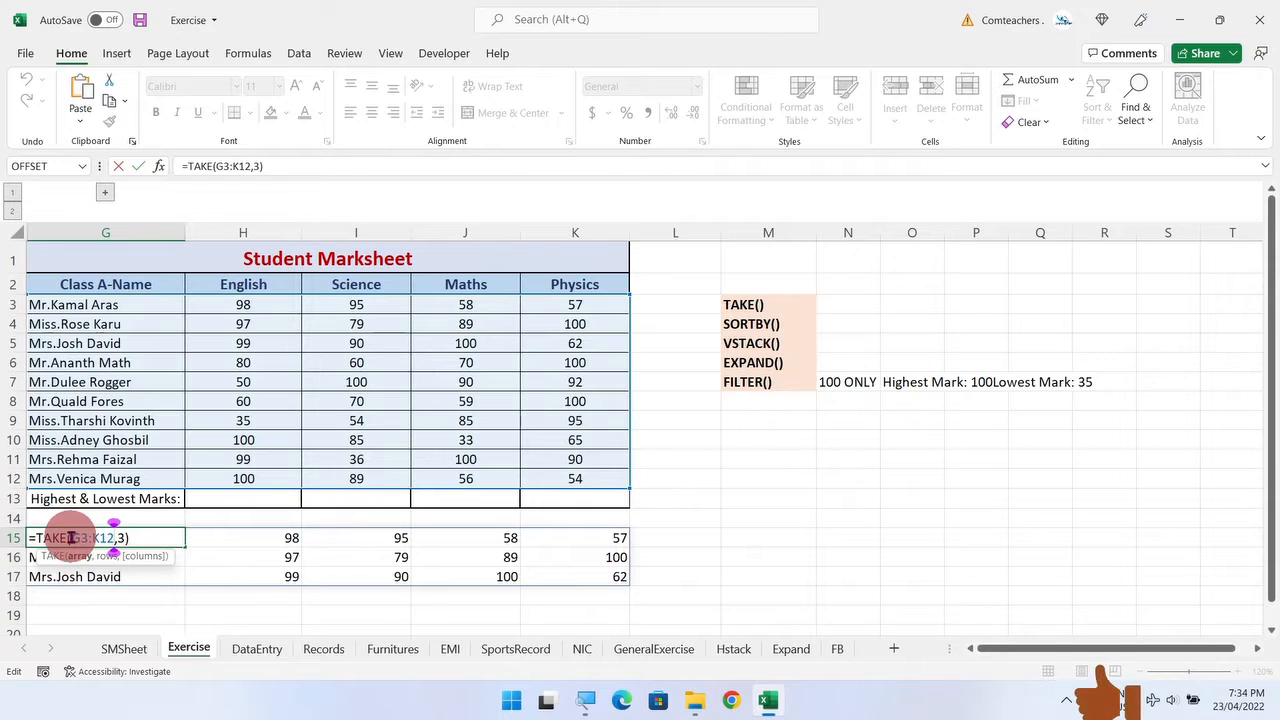
drag(72, 538, 110, 540)
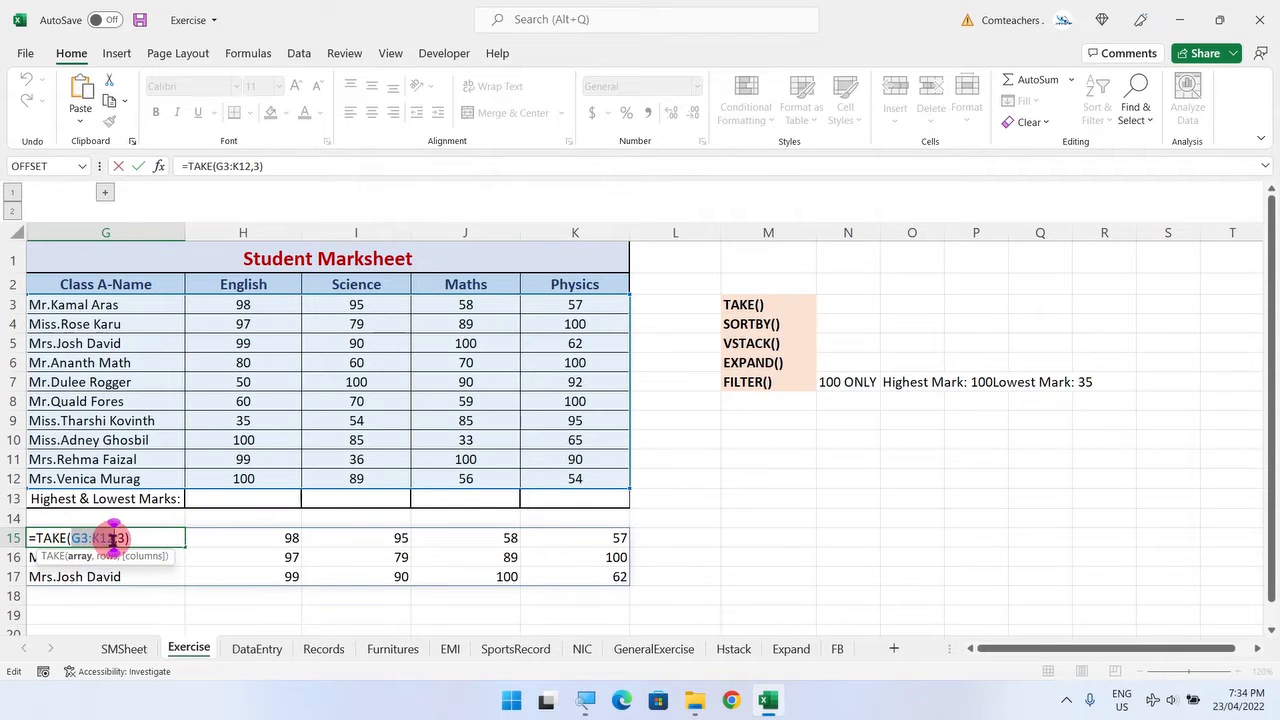
click(70, 538)
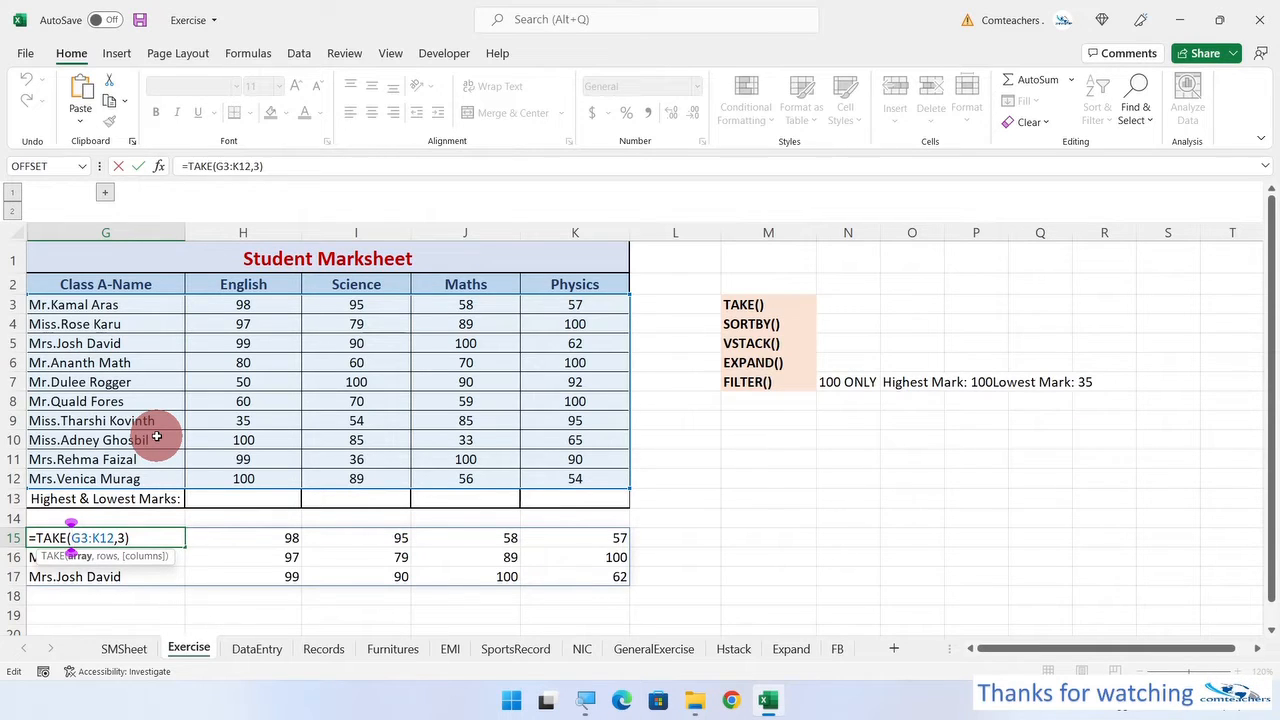
text(sort)
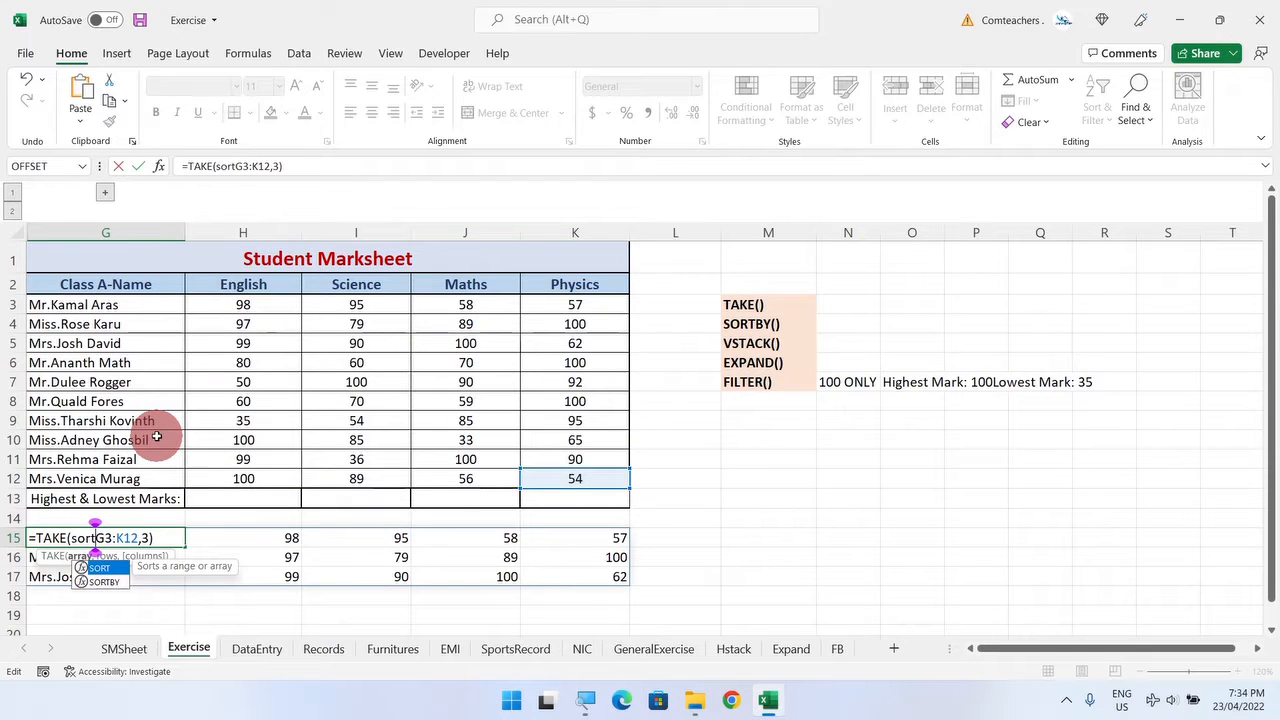
double_click(100, 581)
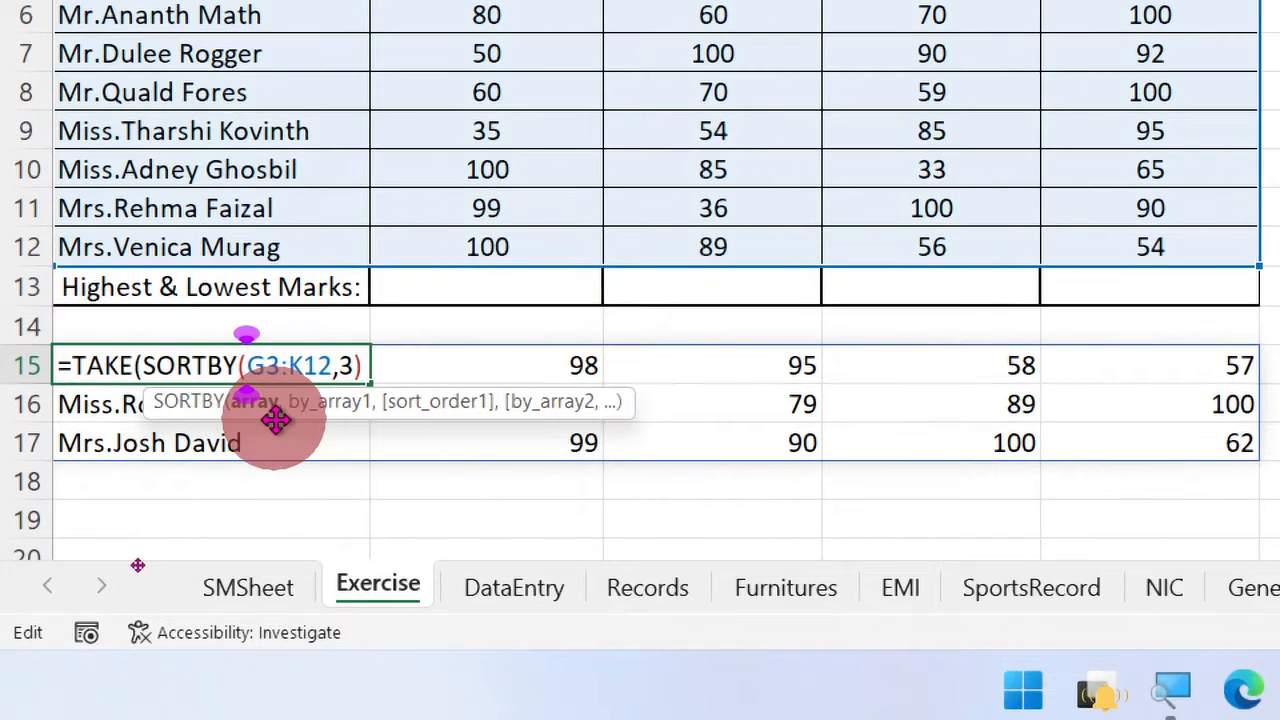
Add the English marks H3:H12 as the array that SORTBY sorts by, after G3:K12.
click(257, 405)
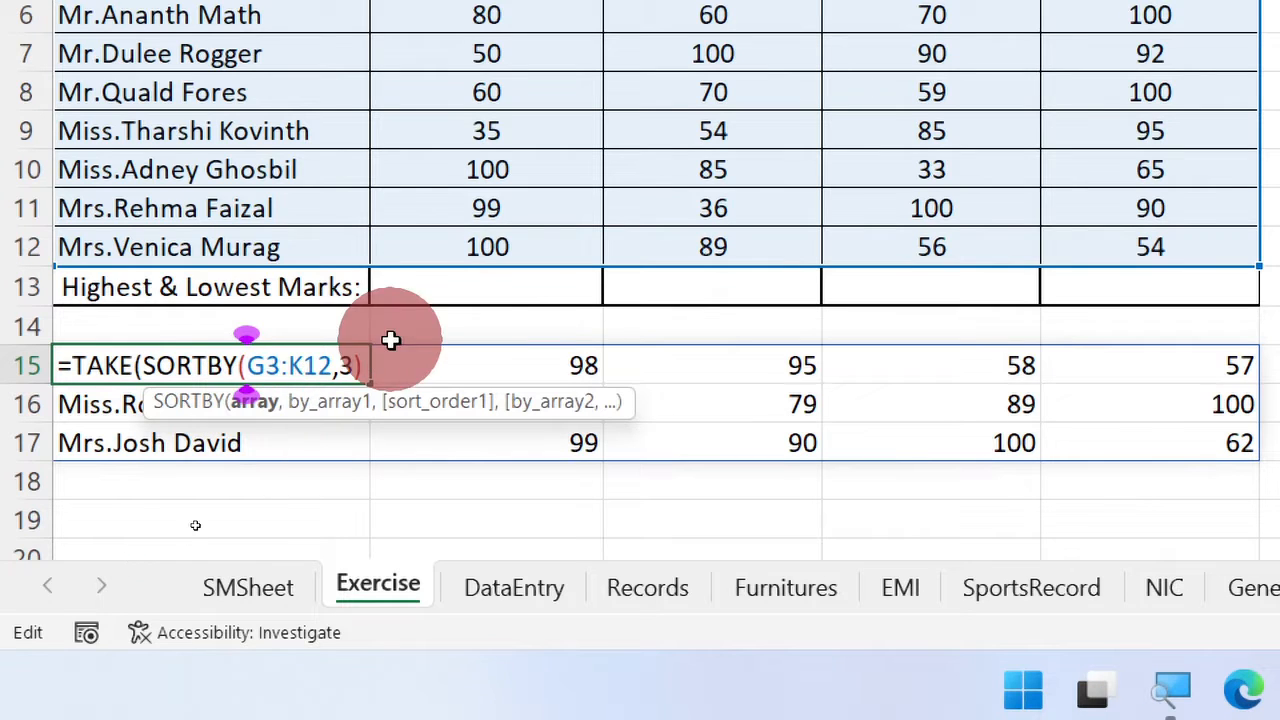
click(333, 365)
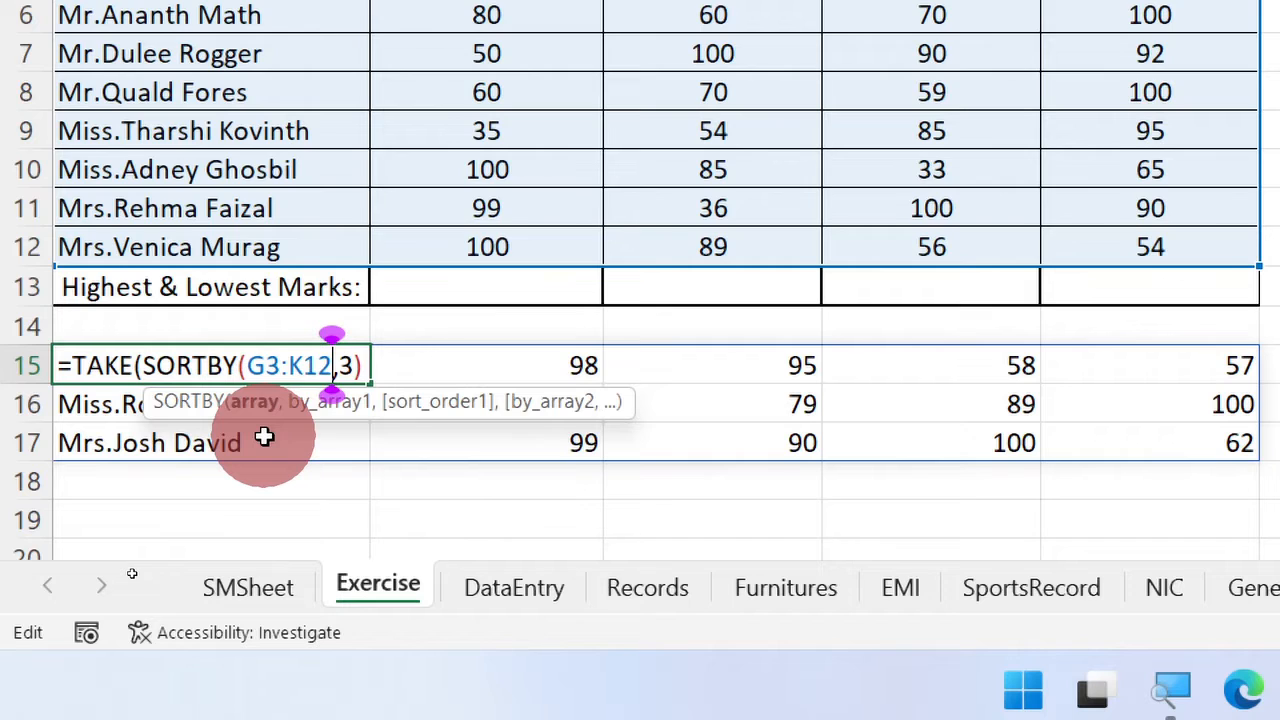
text(,)
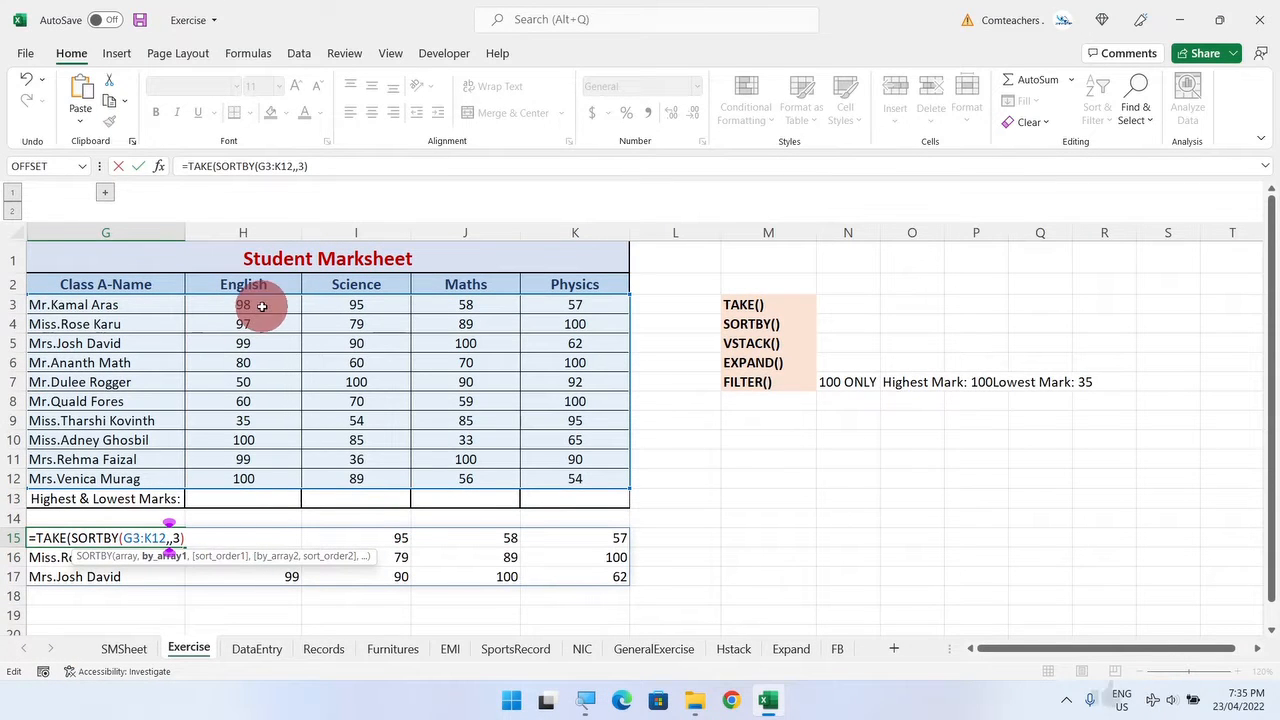
drag(268, 302, 245, 479)
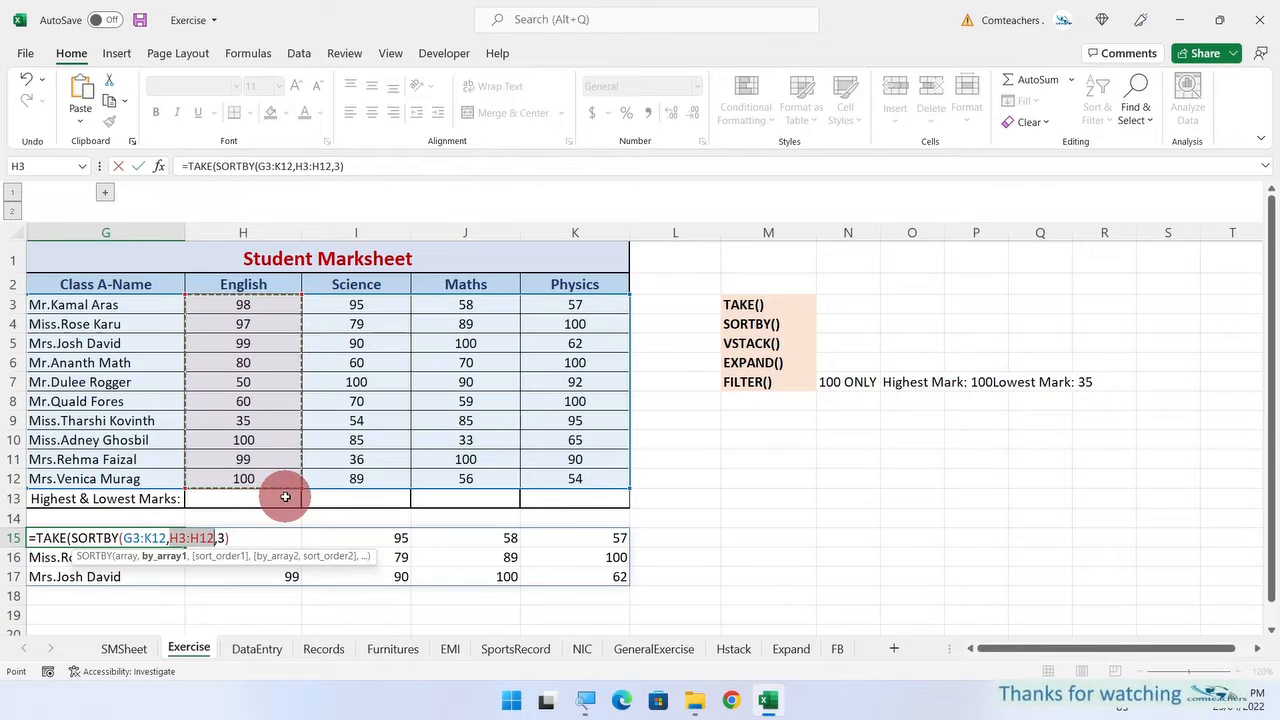
Set the sort order to -1 (Descending) and complete the G15 formula as =TAKE(SORTBY(G3:K12,H3:H12,-1),3).
text(,)
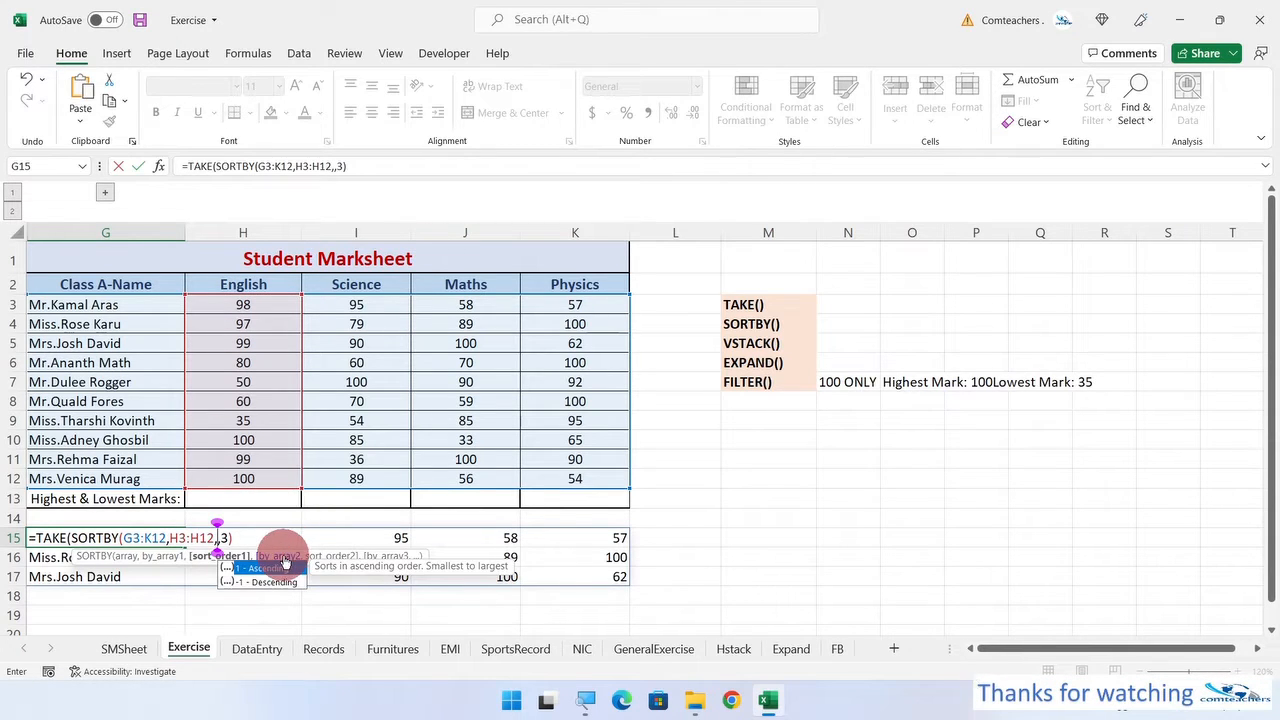
key(Escape)
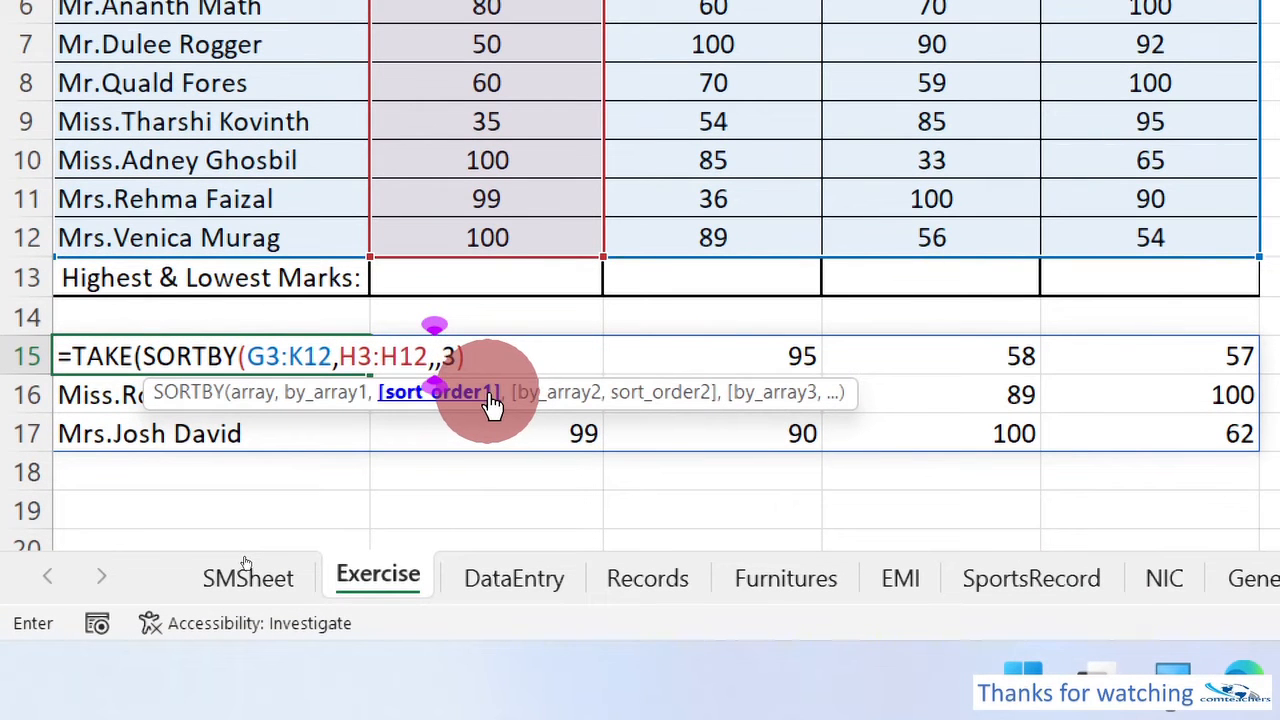
text(,)
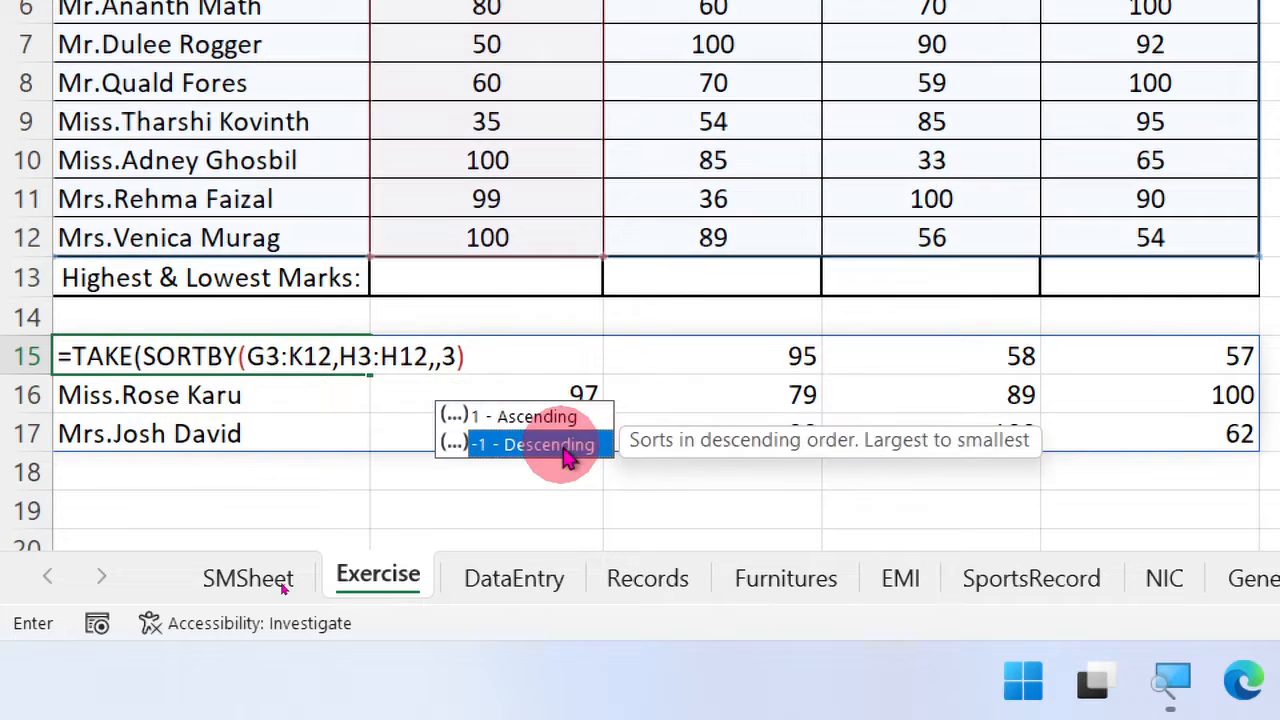
double_click(562, 447)
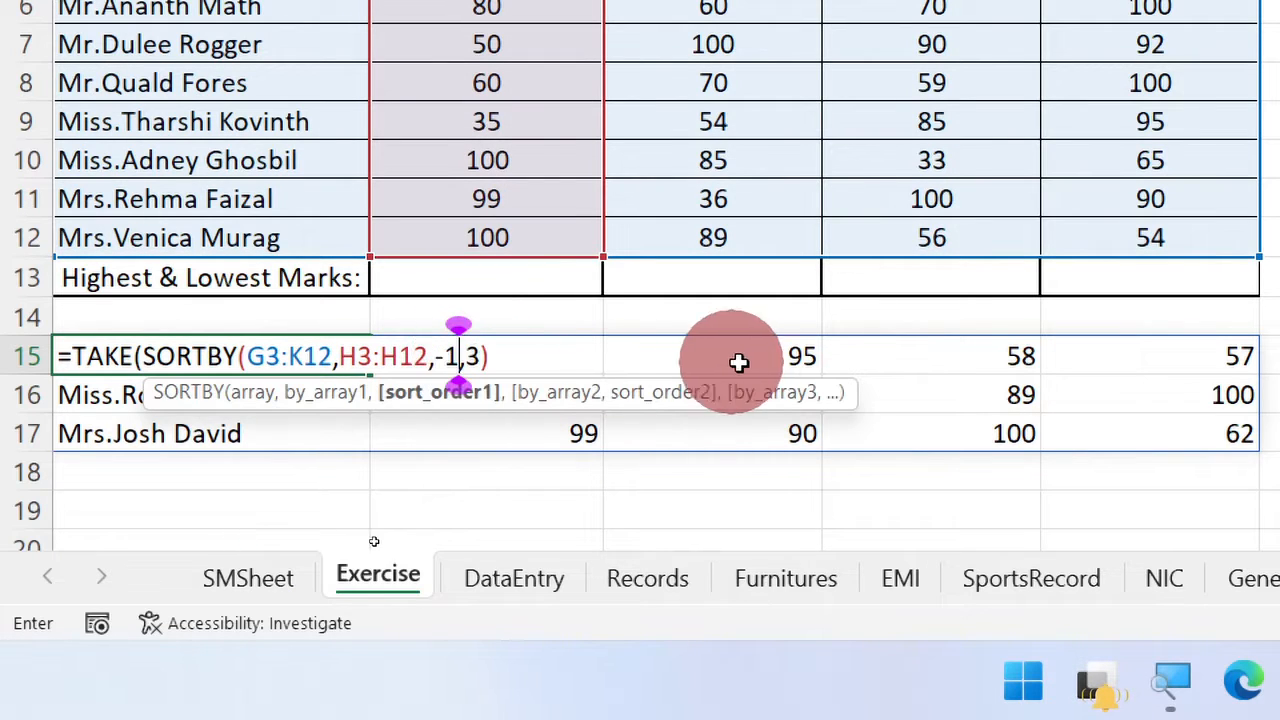
text())
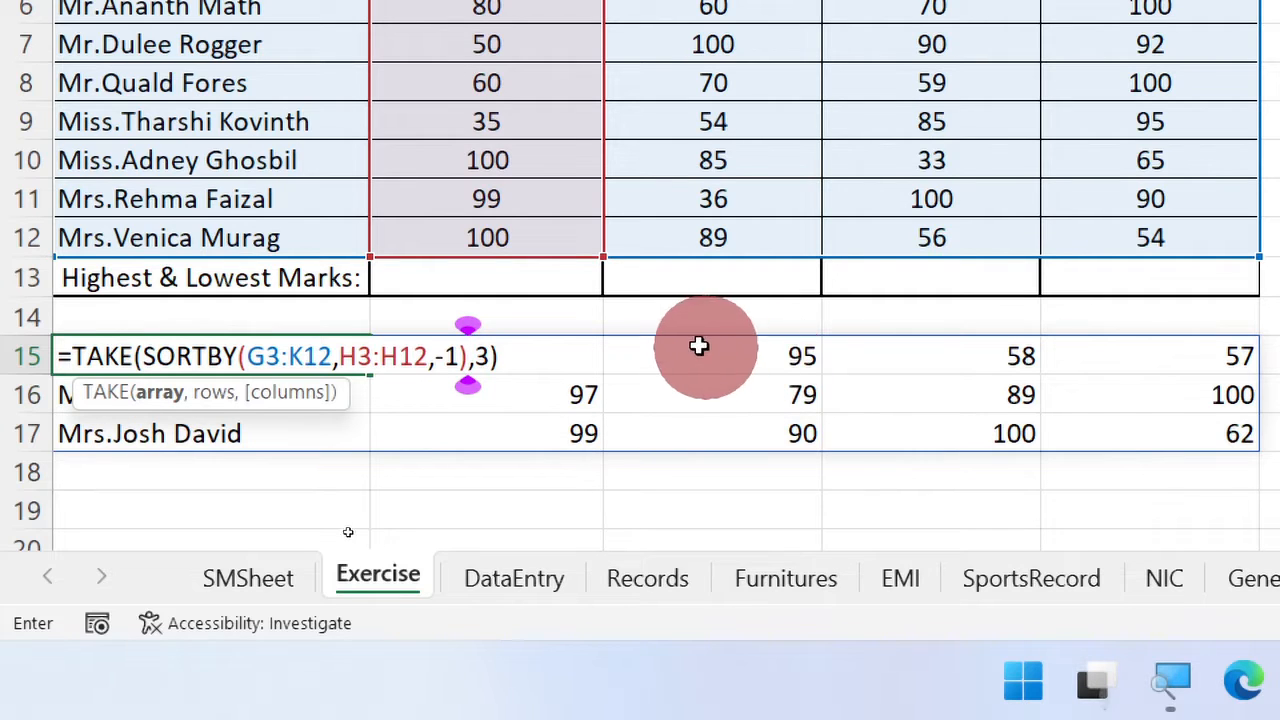
click(497, 358)
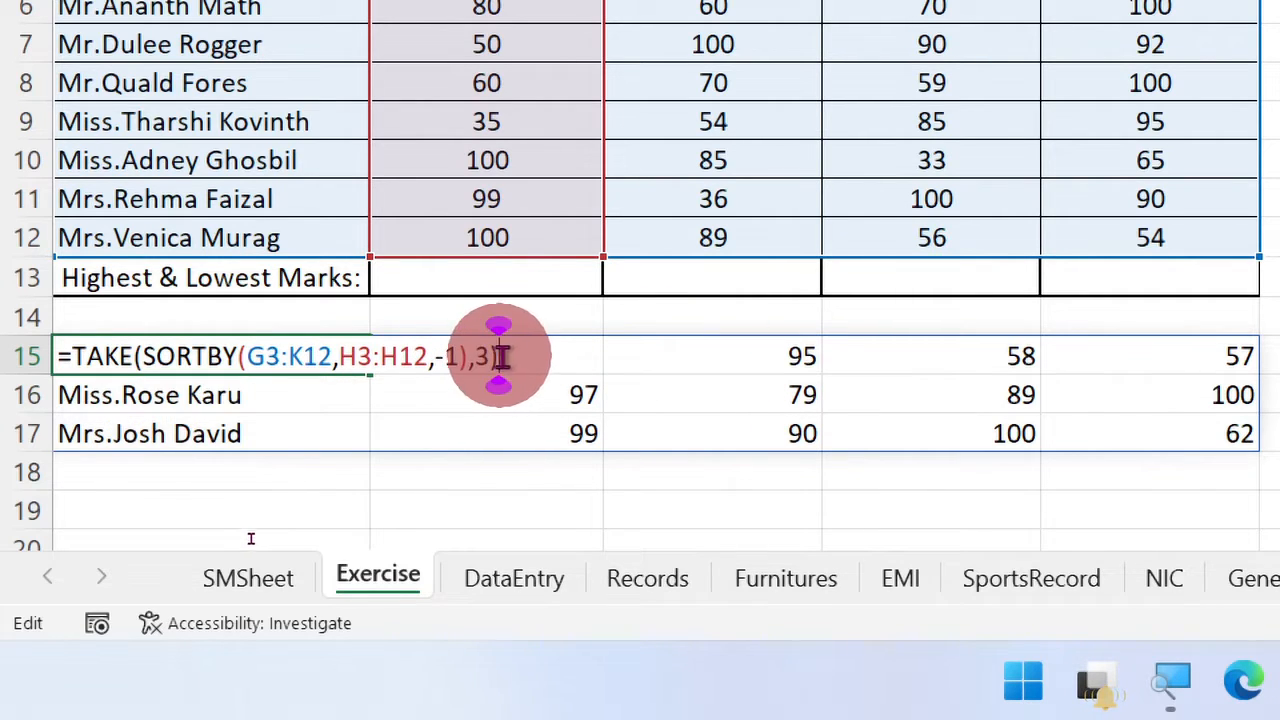
text())
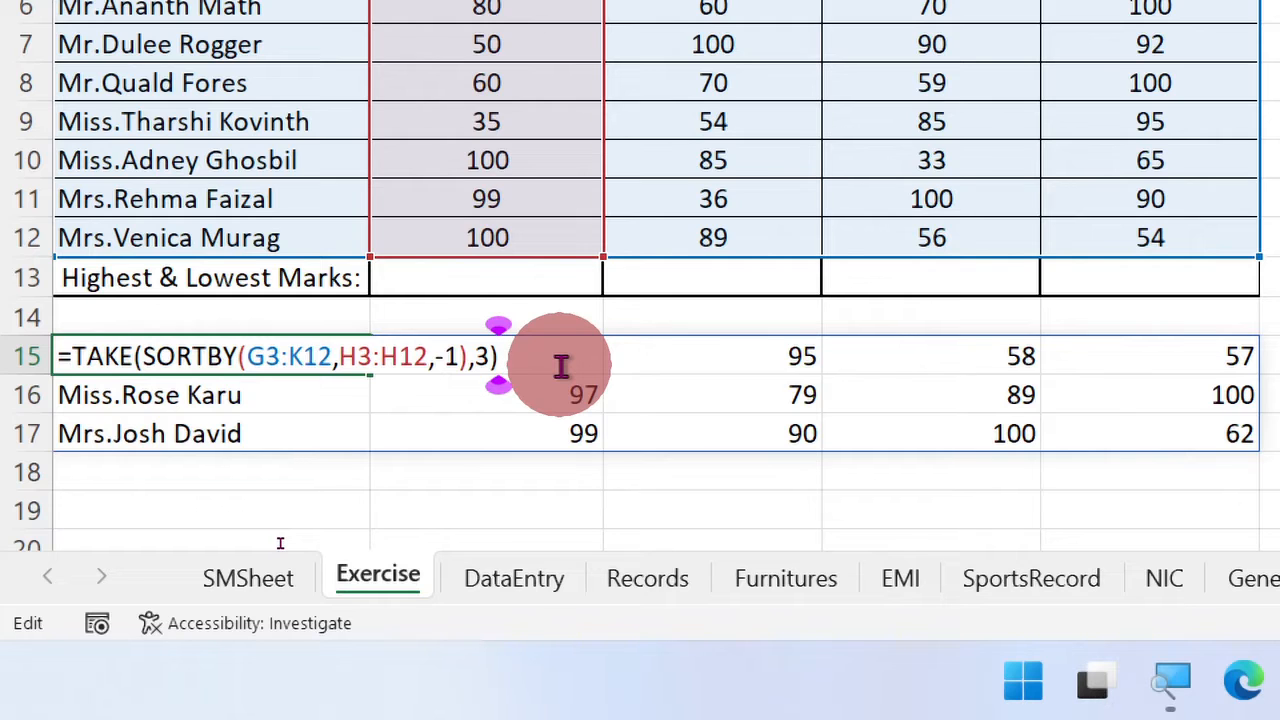
key(Return)
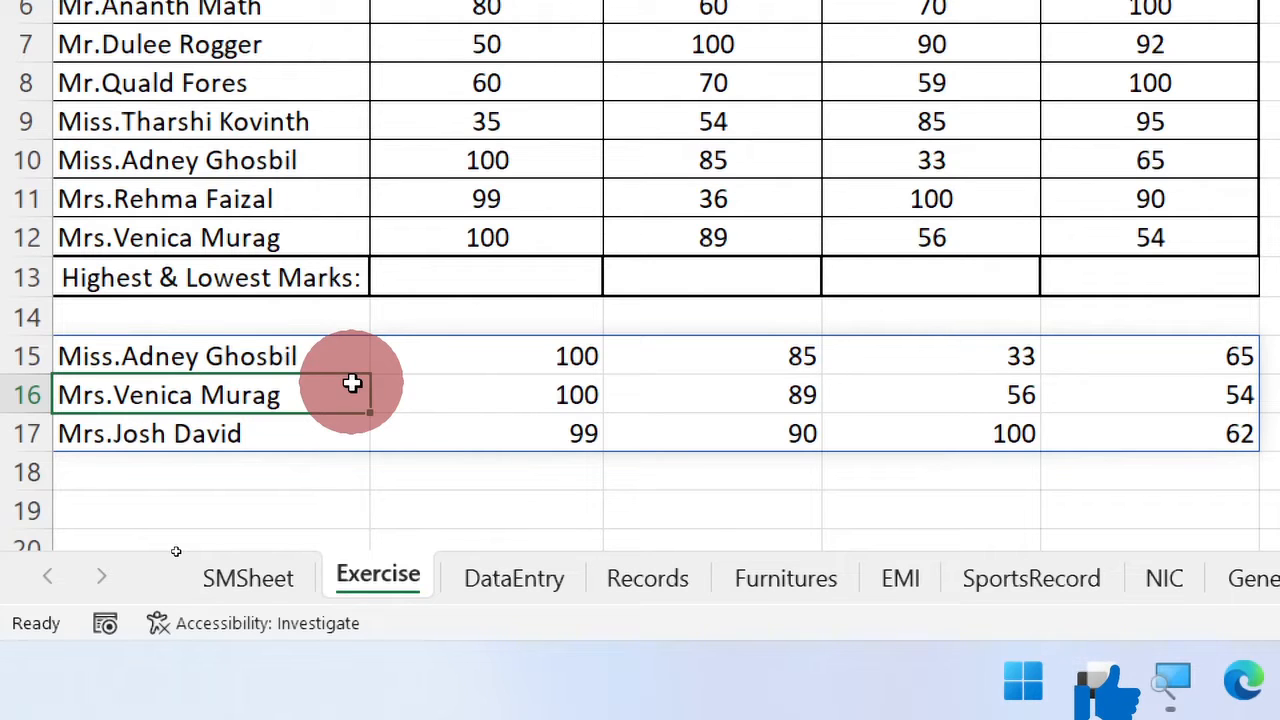
key(super)
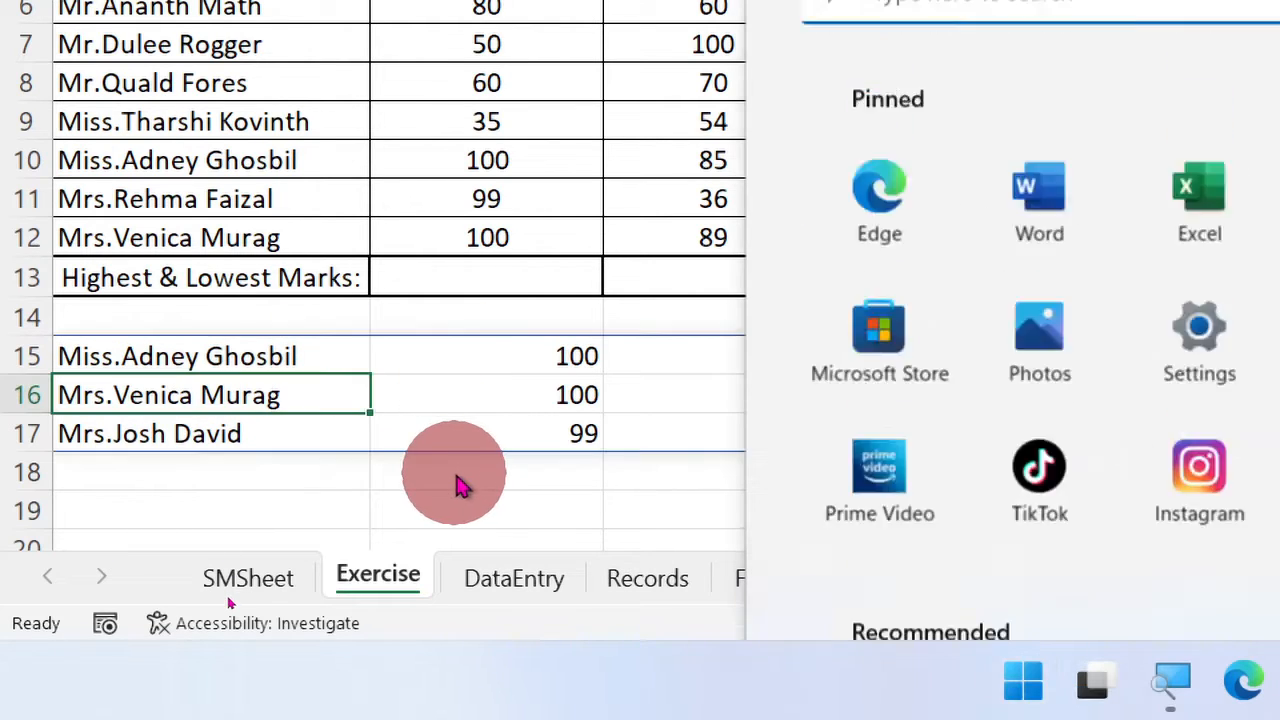
key(Escape)
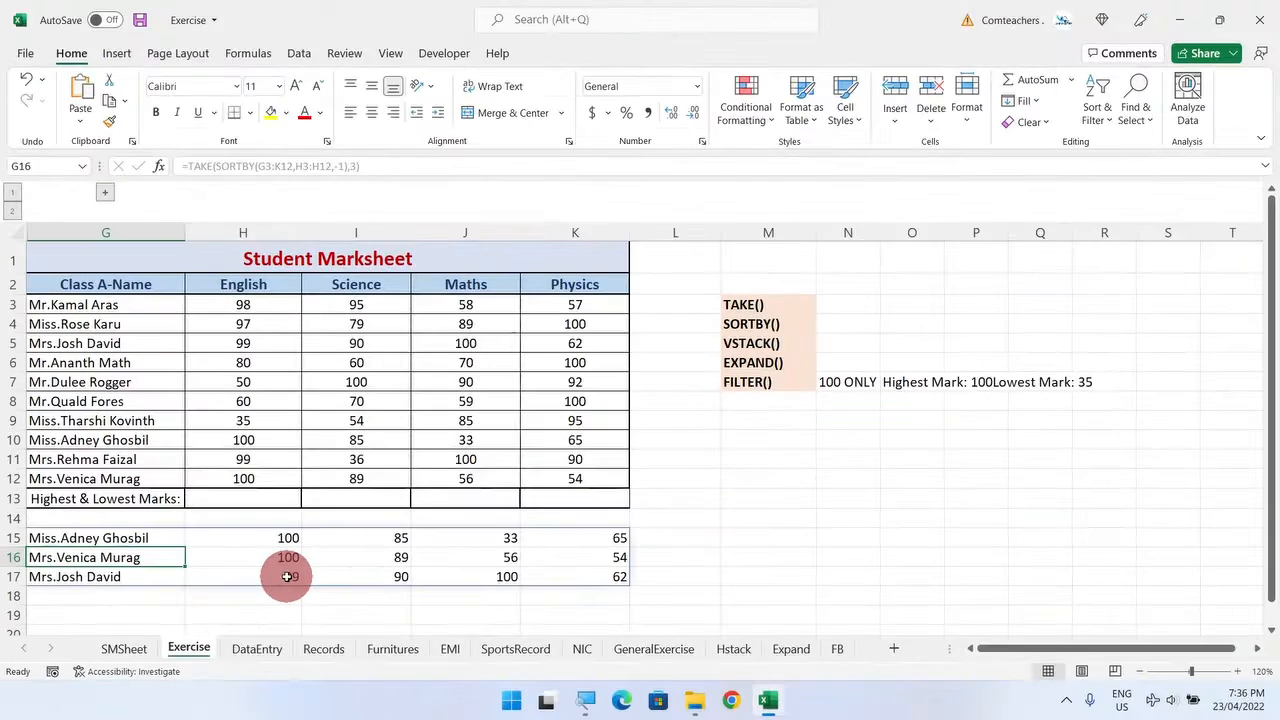
click(248, 456)
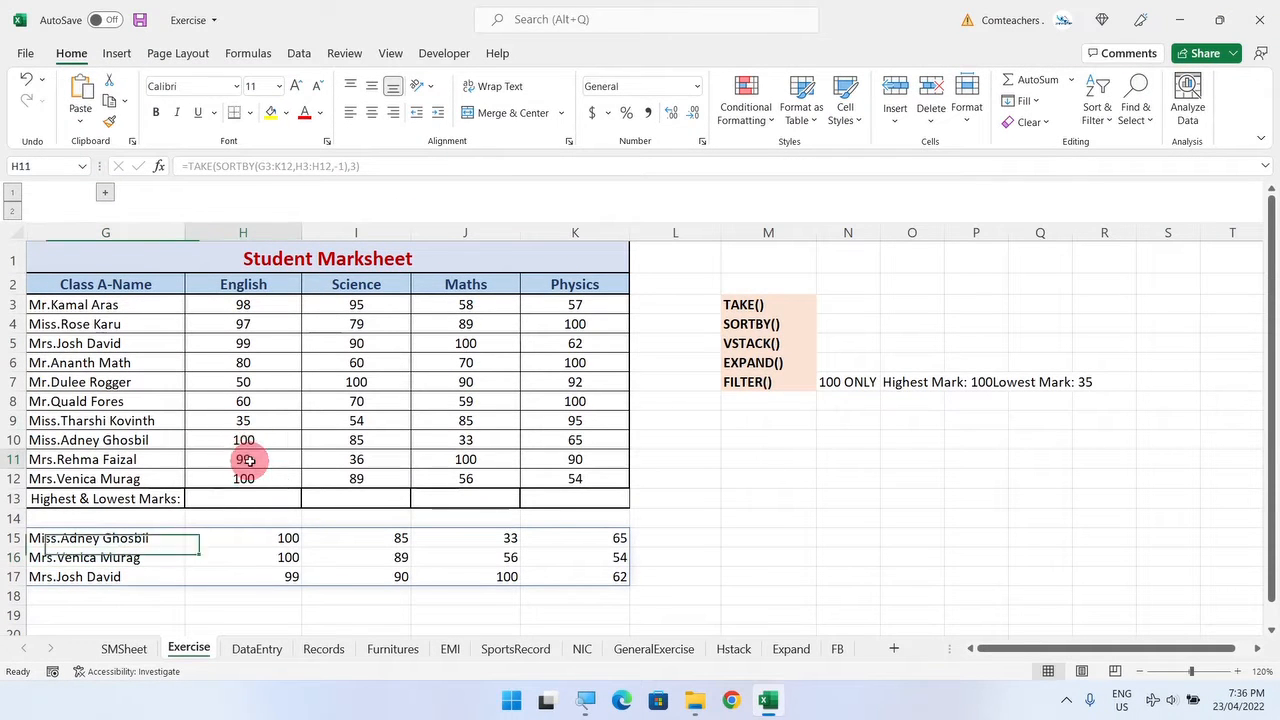
click(255, 344)
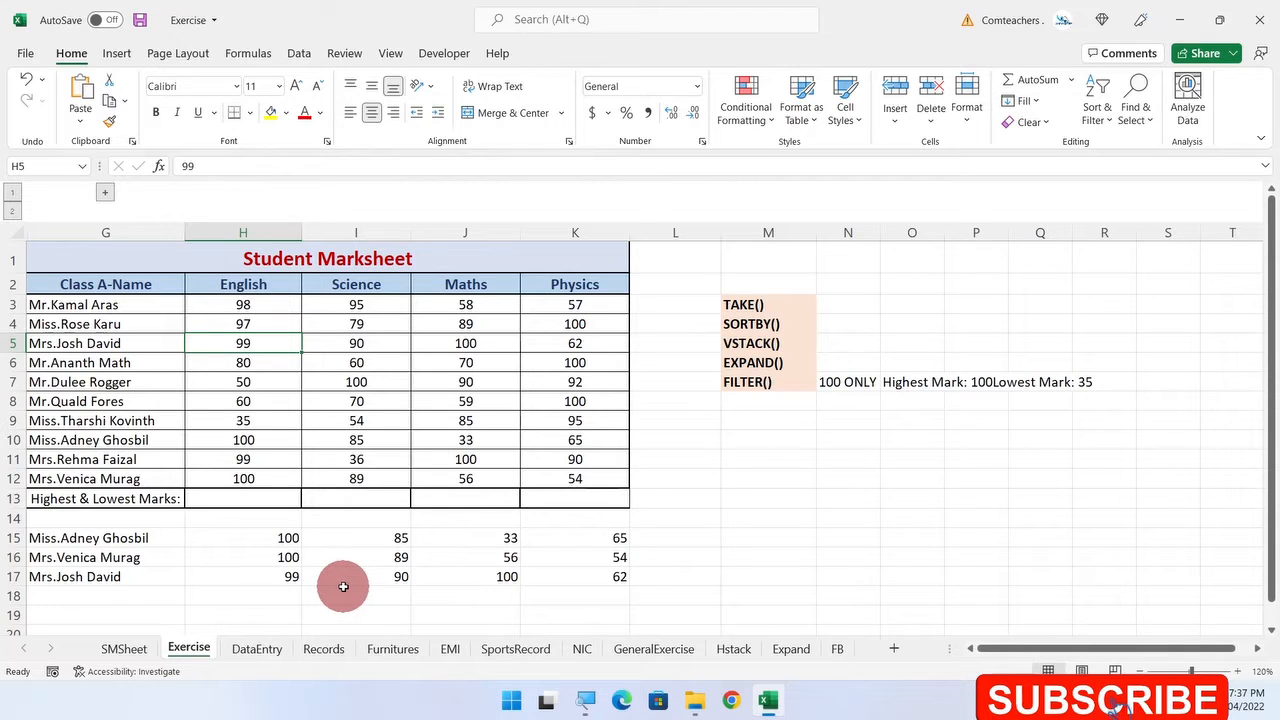
Change the SORTBY sort order in the G15 formula to 1 so it returns the three lowest English marks.
double_click(141, 536)
drag(147, 537, 184, 533)
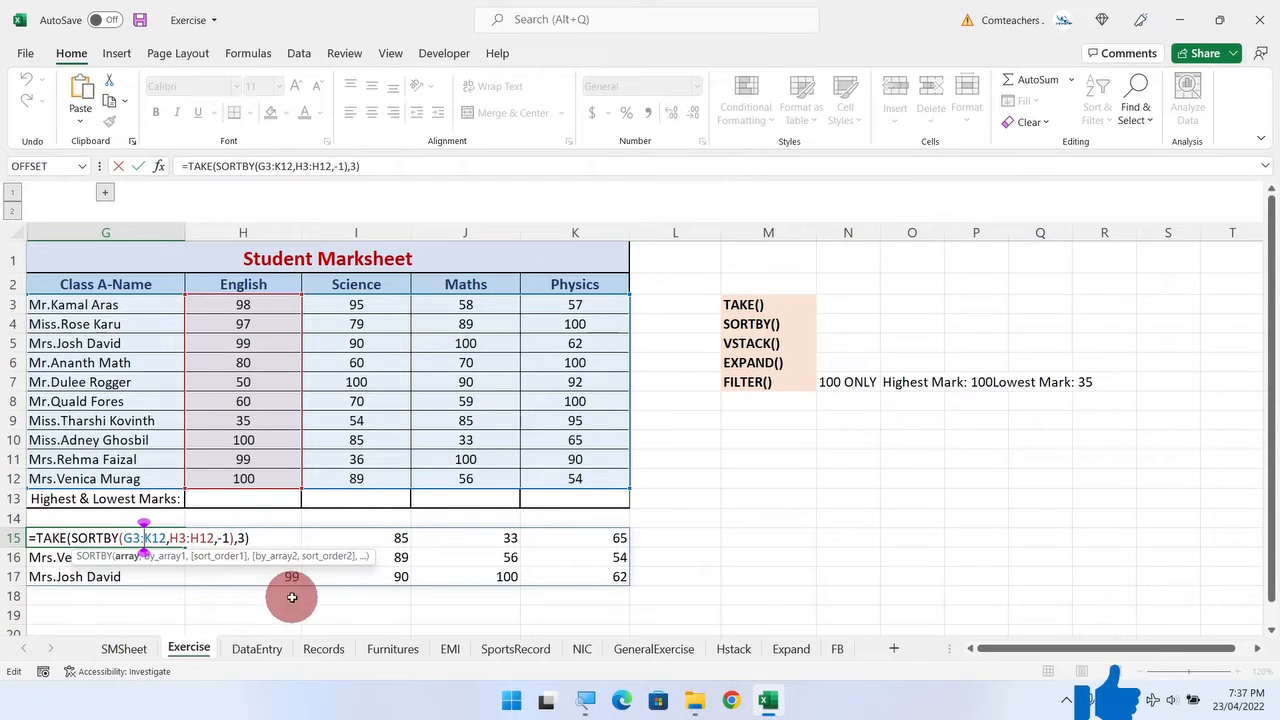
click(221, 538)
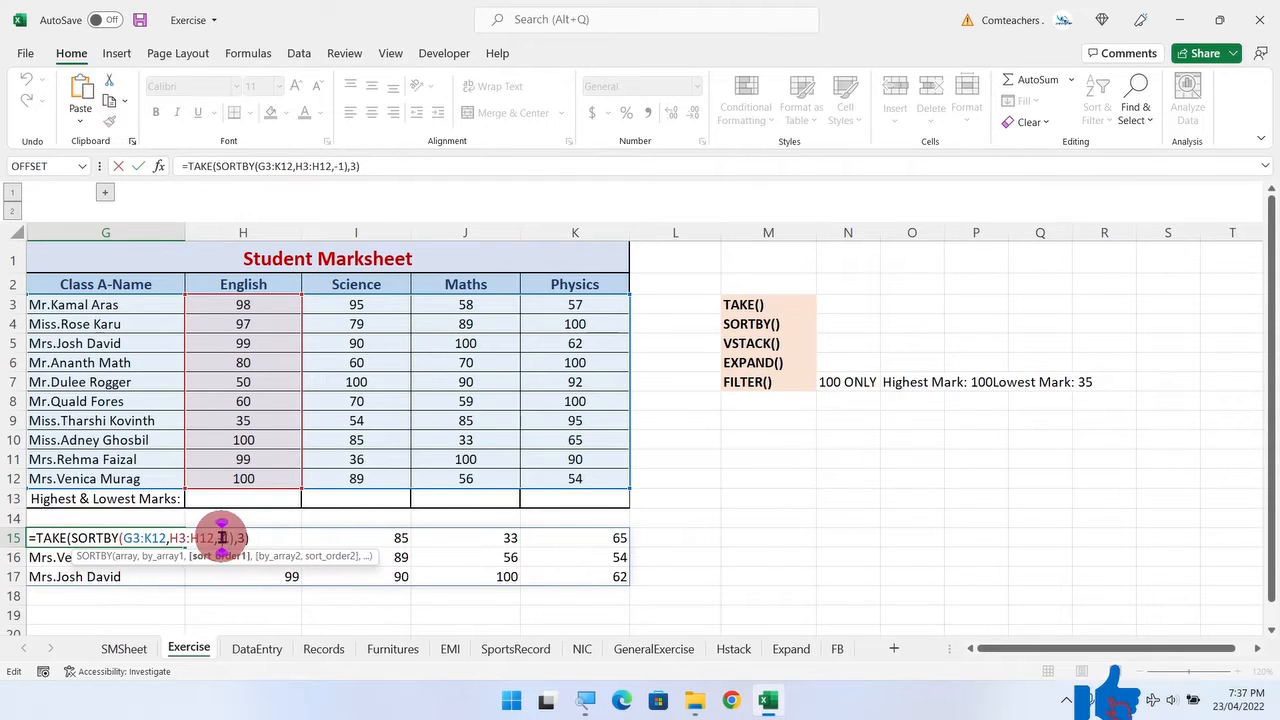
key(BackSpace)
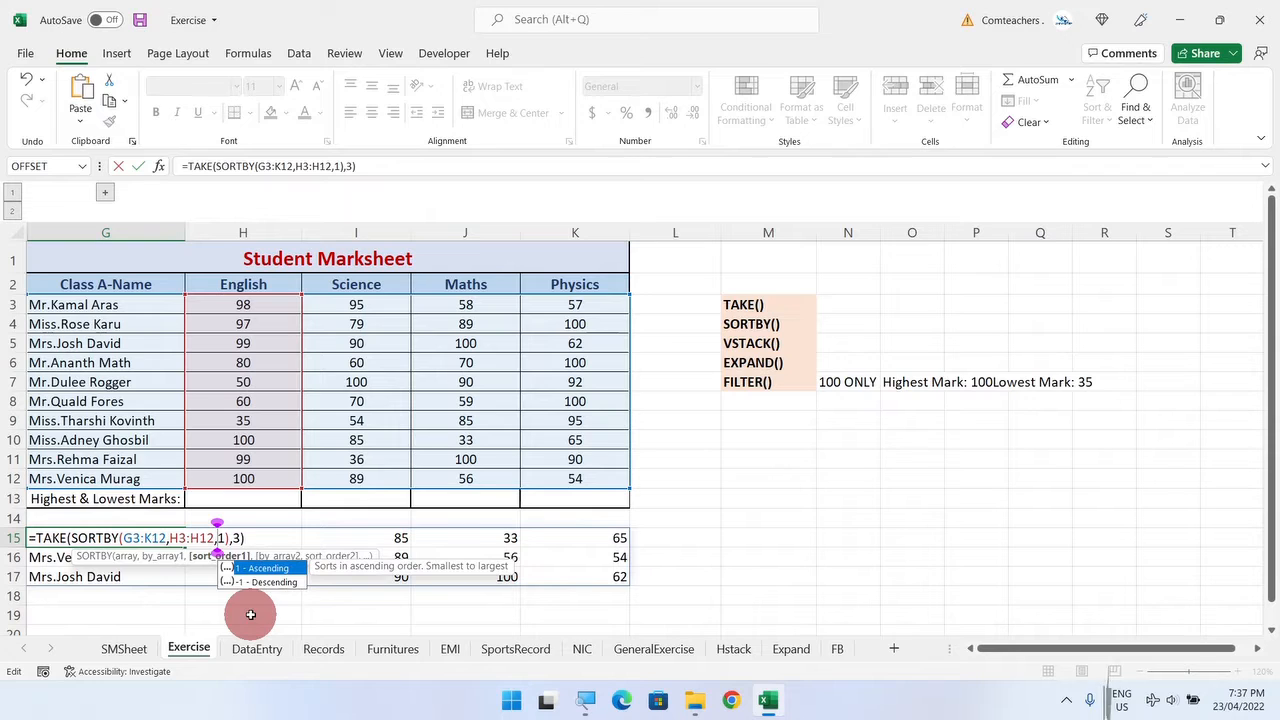
text(1)
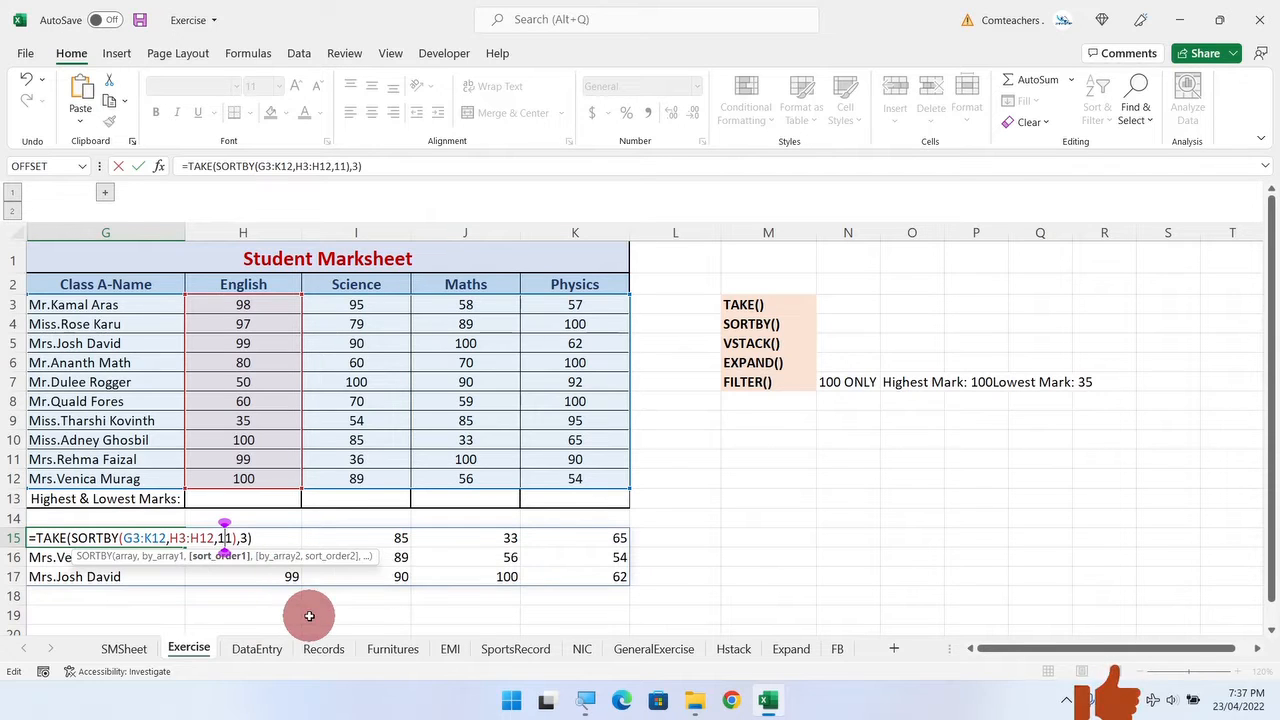
key(Return)
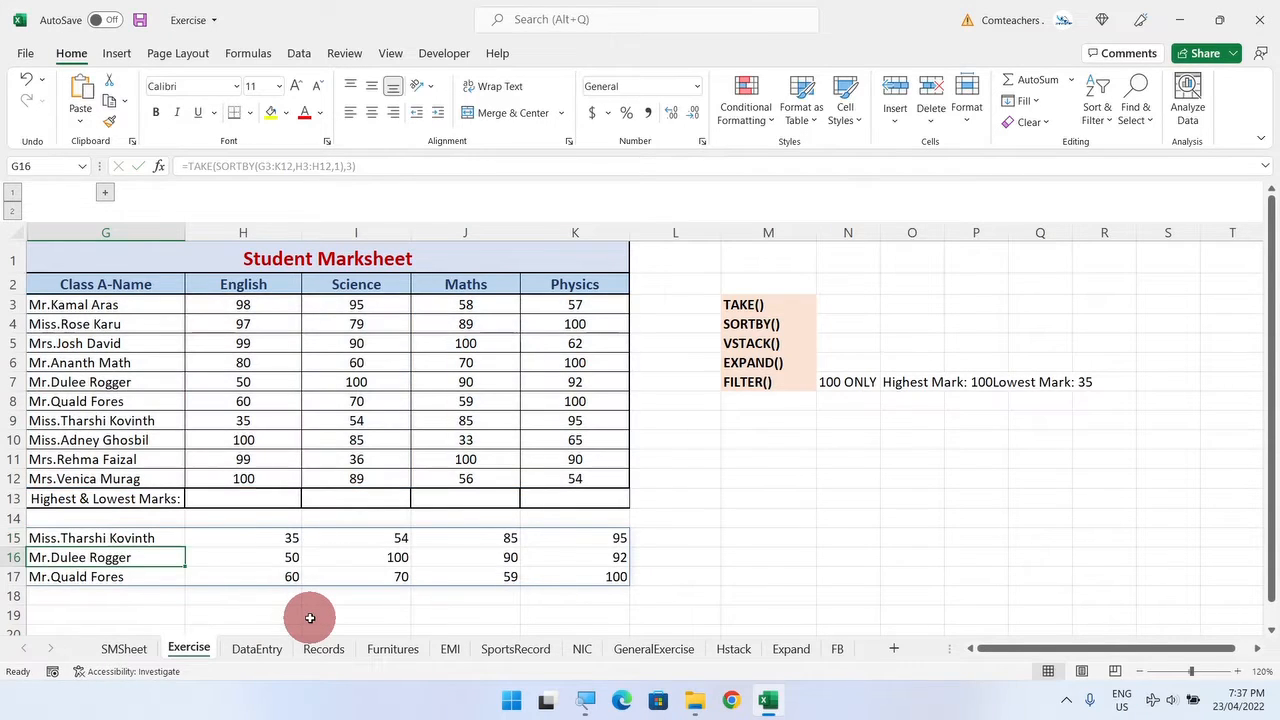
Set the SORTBY sort order in G15 back to -1 and copy TAKE(SORTBY(G3:K12,H3:H12,-1),3) without the equals sign.
double_click(152, 540)
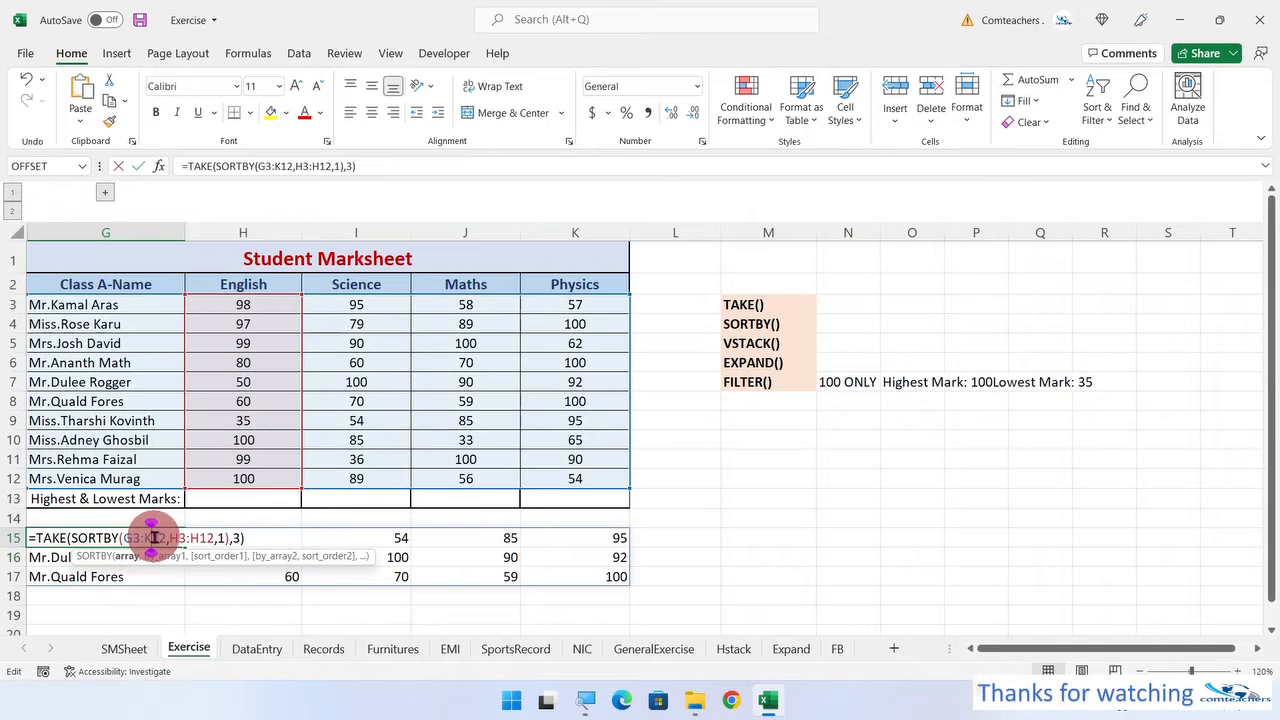
click(225, 538)
key(BackSpace)
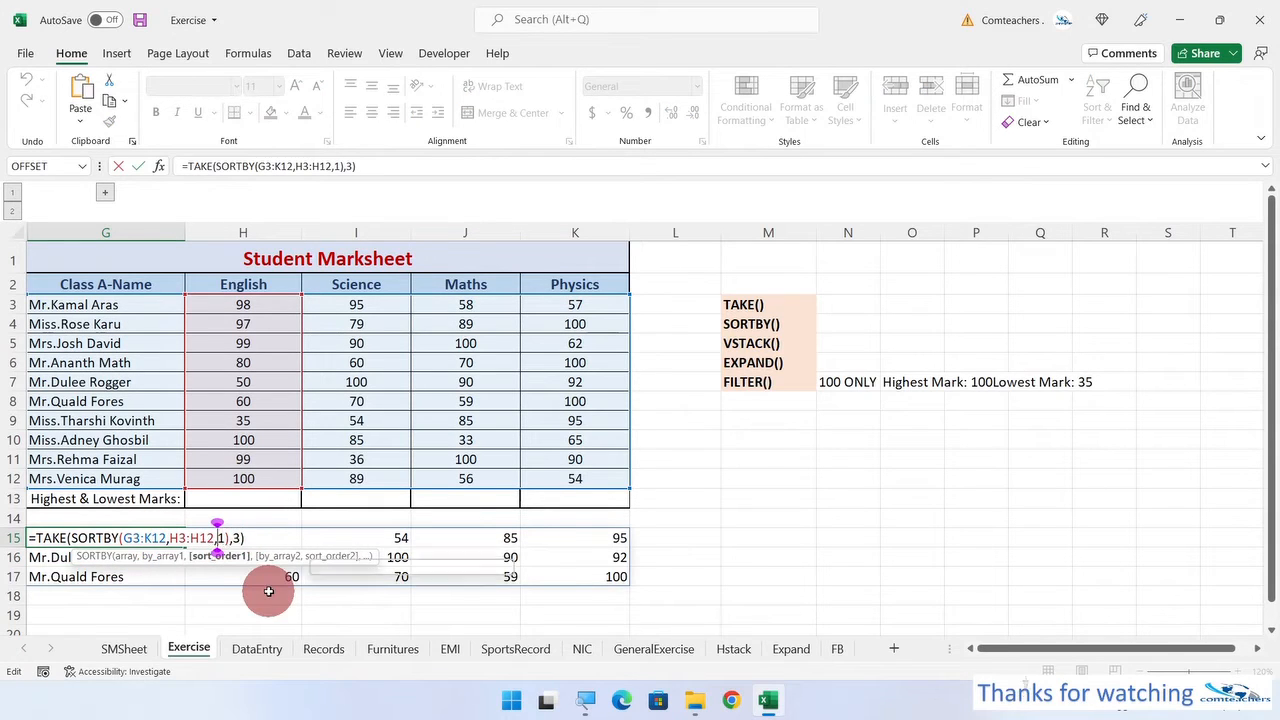
text(-1)
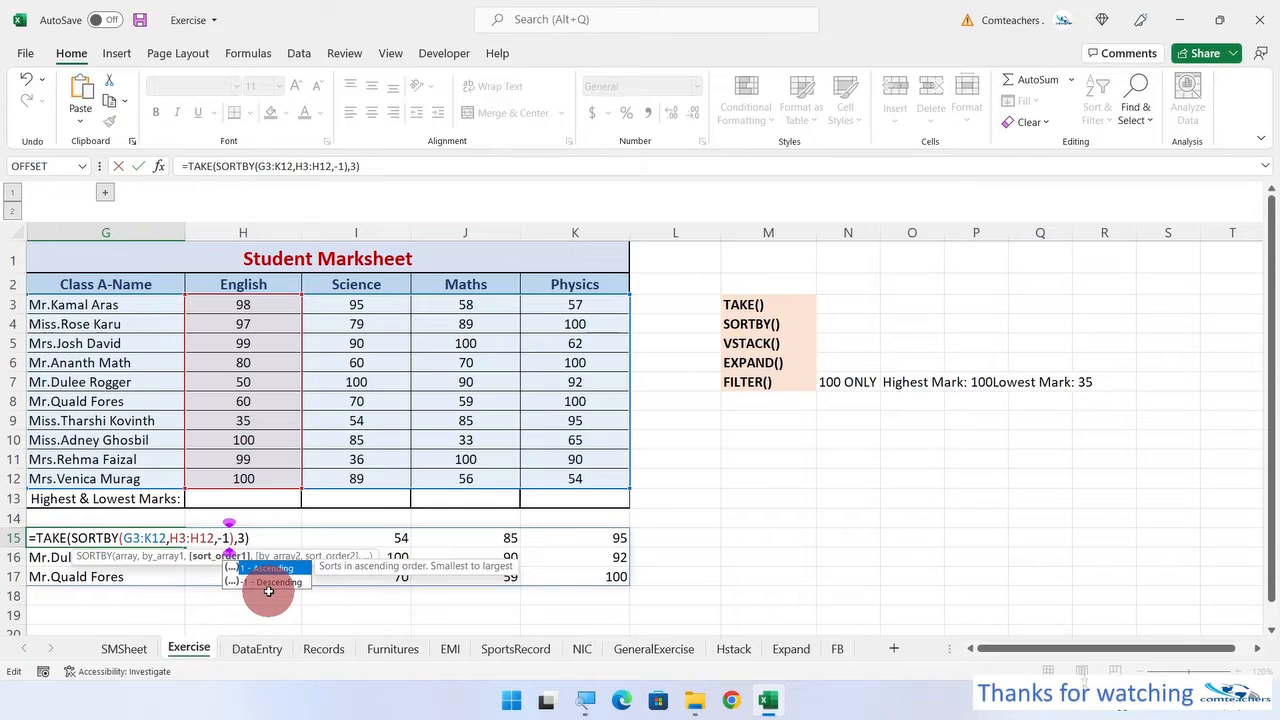
click(259, 540)
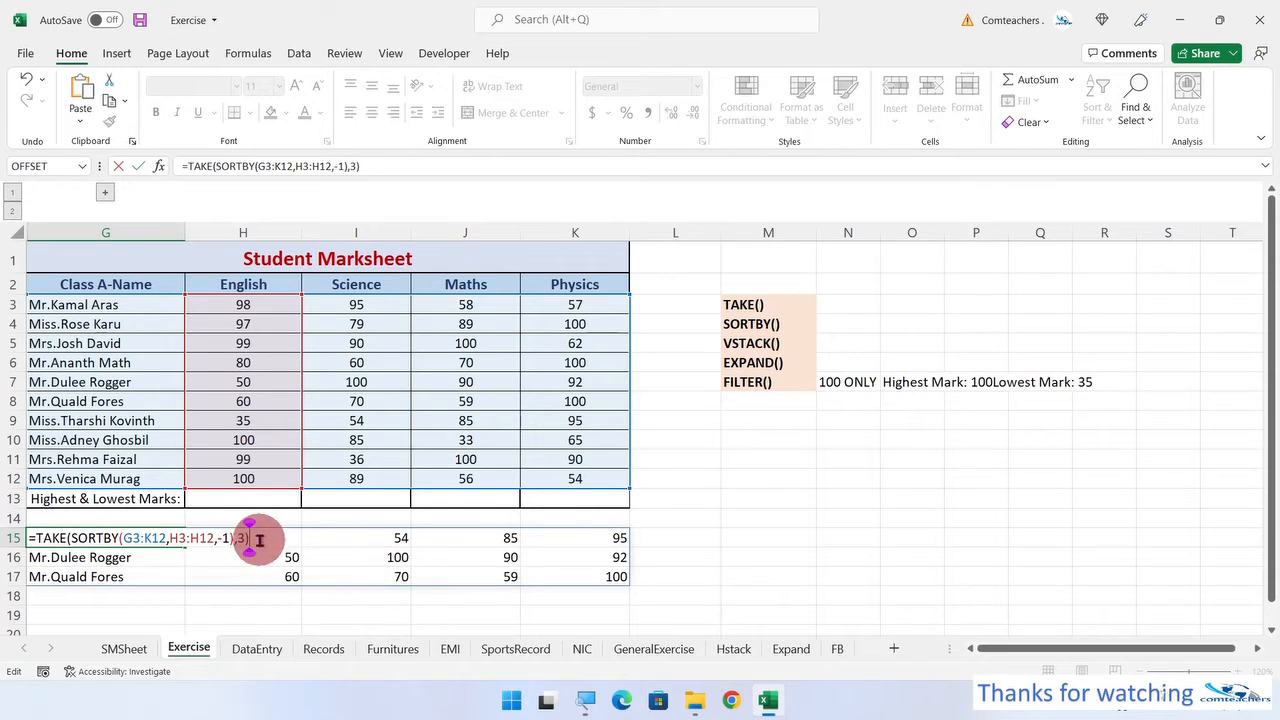
drag(259, 540, 37, 530)
key(ctrl+c)
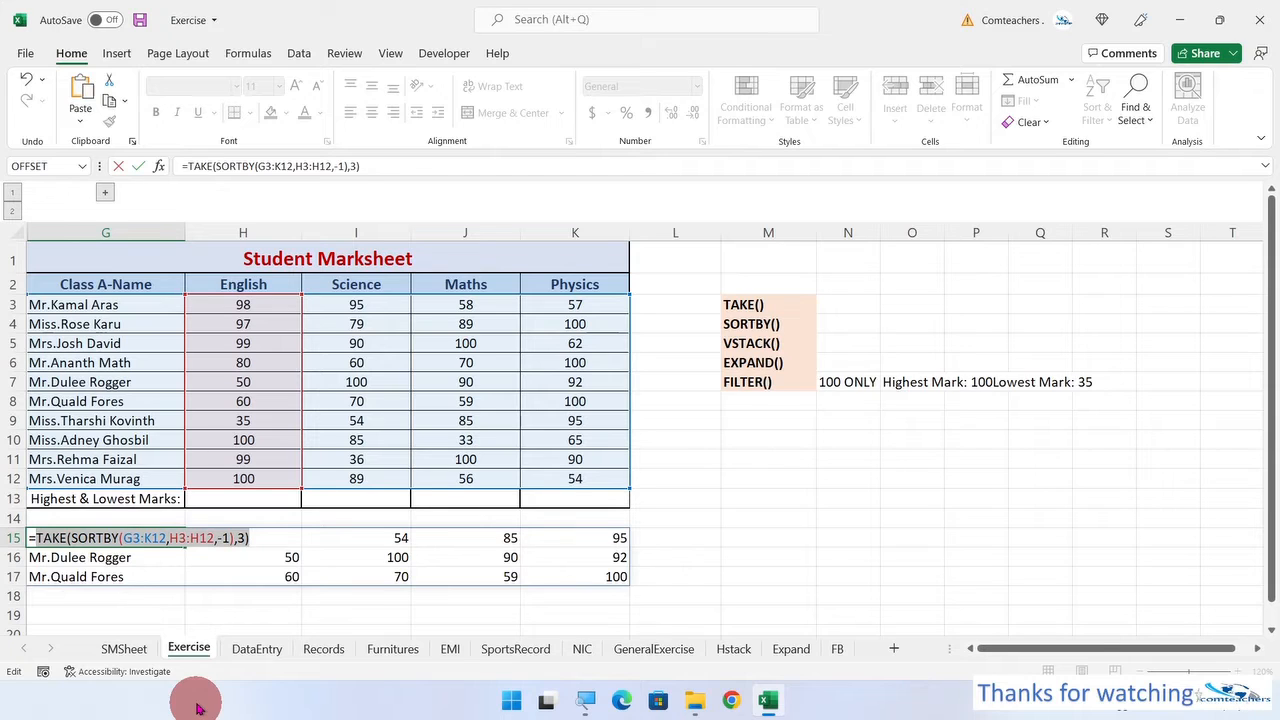
Insert the VSTACK function before TAKE in the G15 formula, making the existing TAKE expression its first array.
click(37, 530)
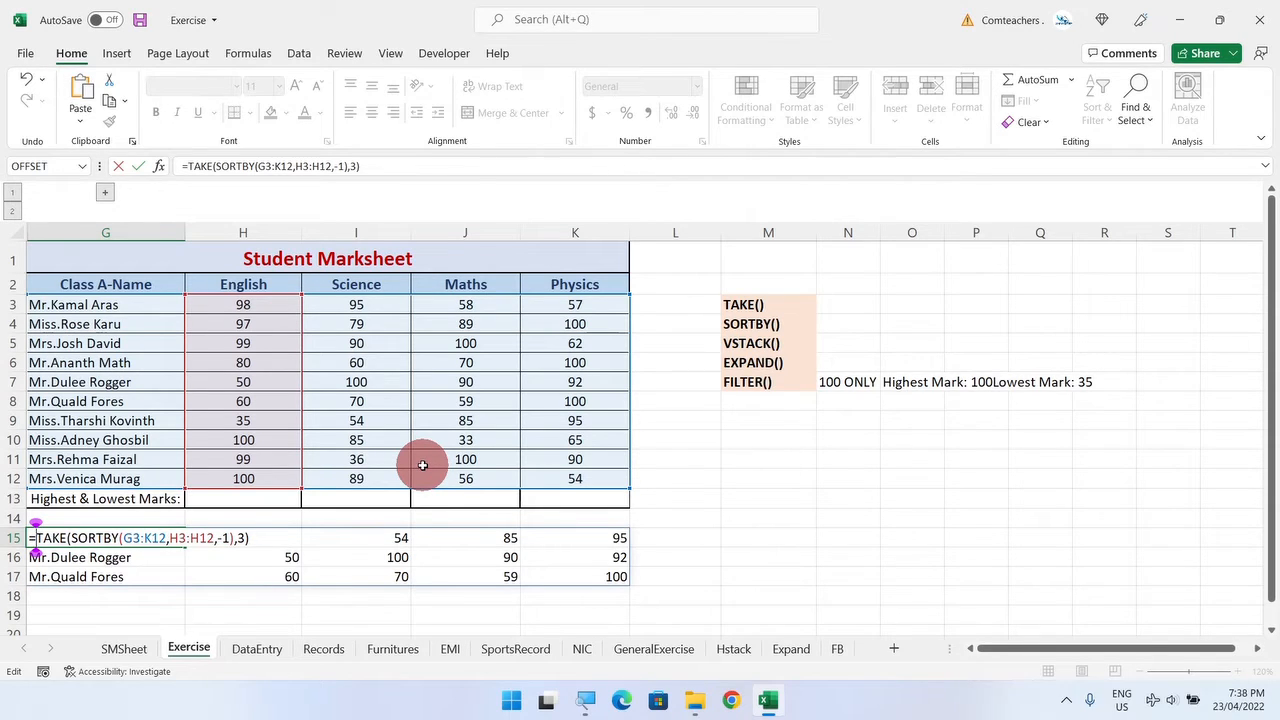
text(v)
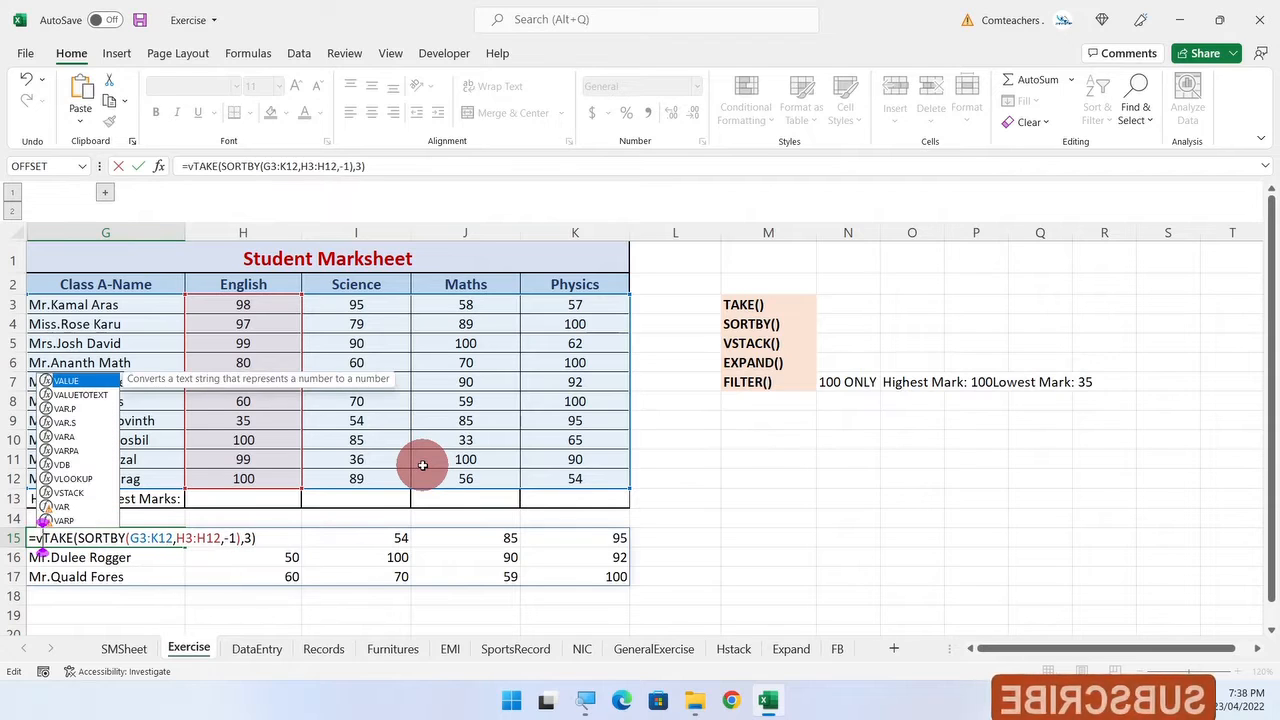
text(st)
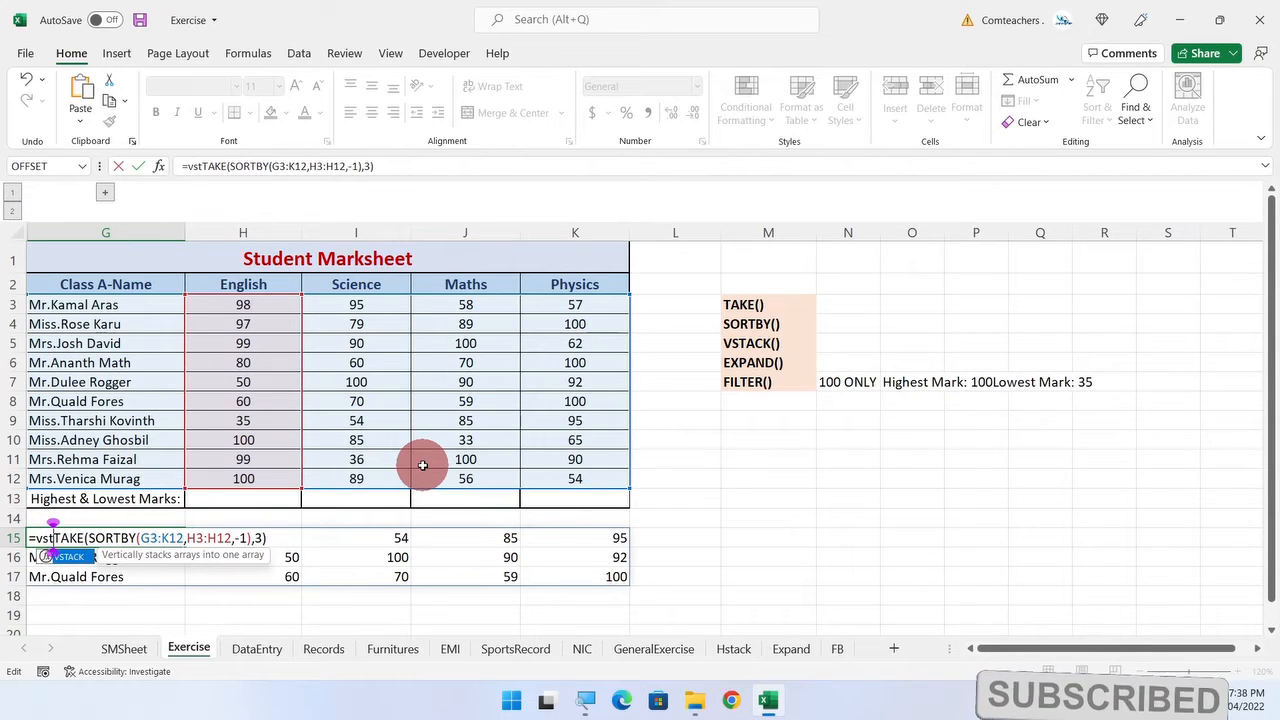
double_click(75, 557)
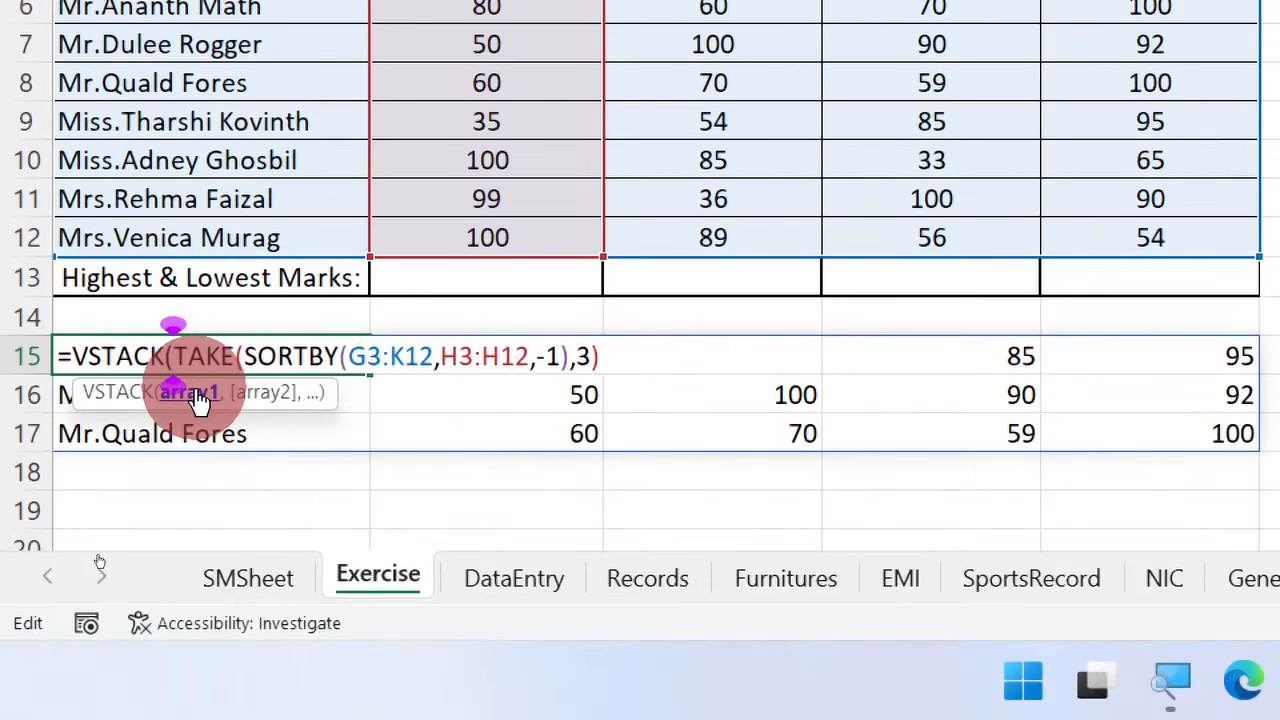
Paste the copied TAKE(SORTBY(G3:K12,H3:H12,-1),3) expression as the second array of VSTACK, separated by a comma.
click(604, 356)
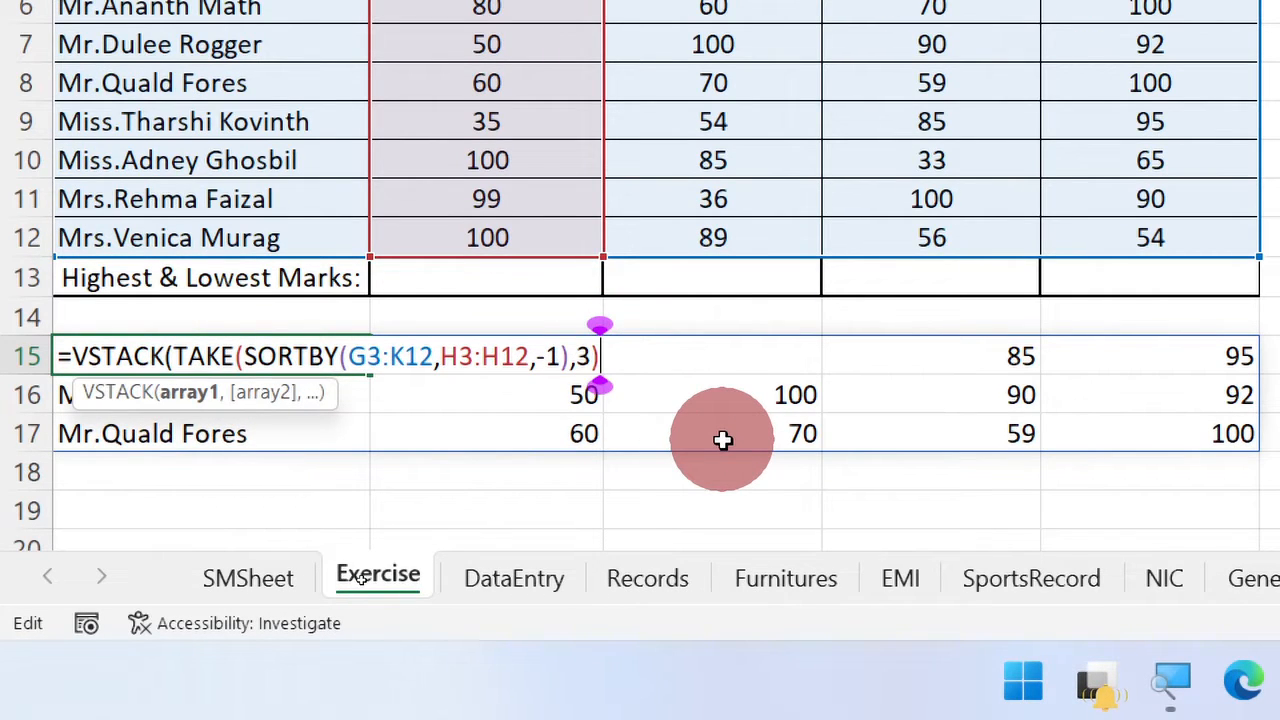
text(,)
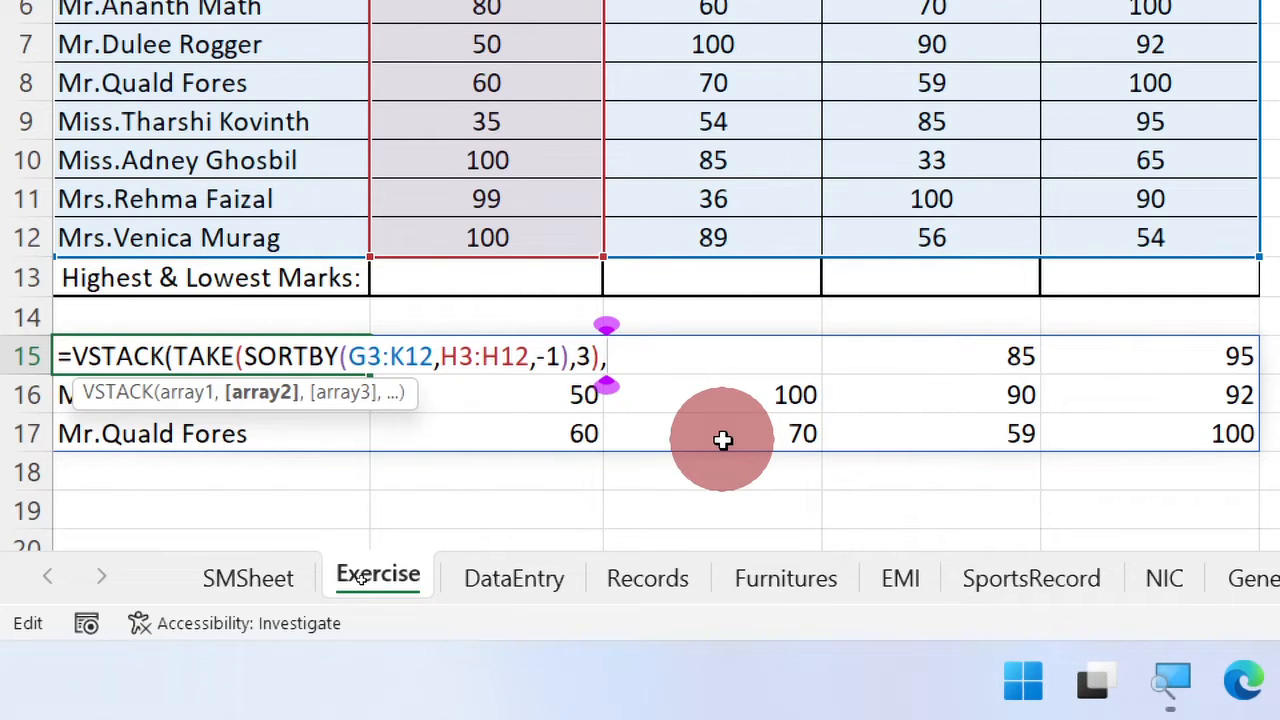
key(ctrl+v)
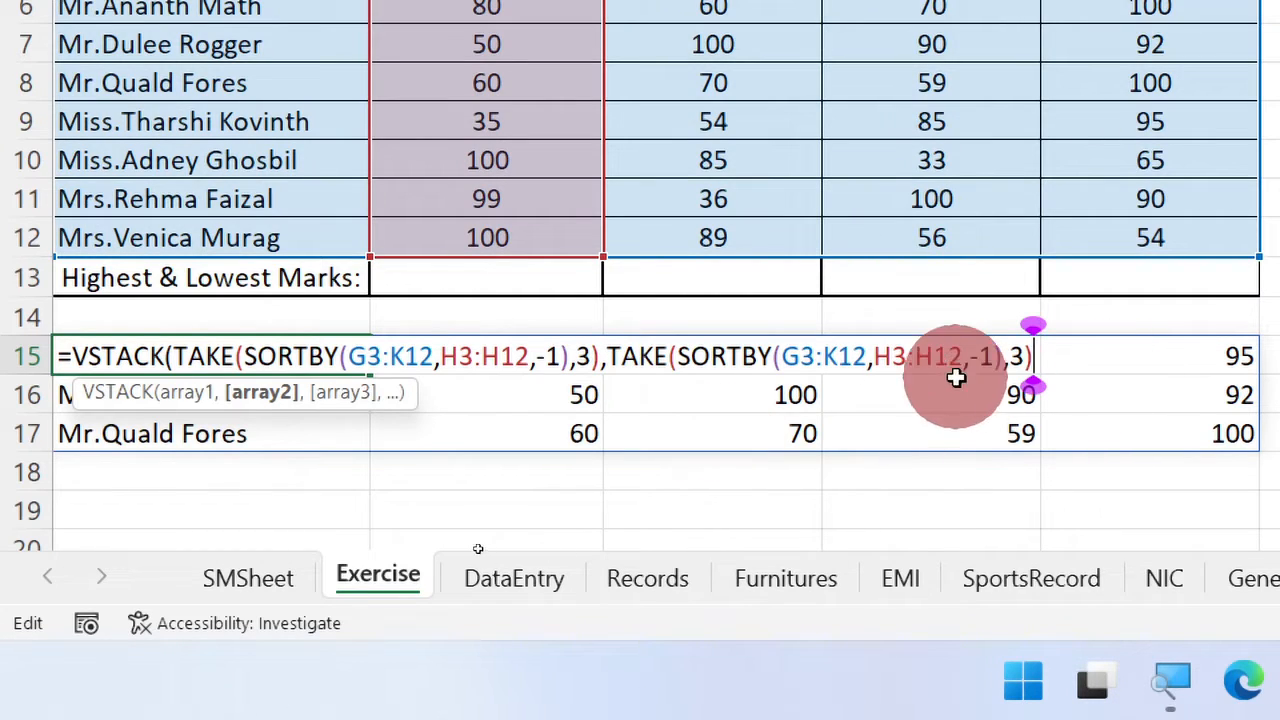
Set the second SORTBY's sort order to 1 (Ascending), close the VSTACK bracket and confirm the G15 formula.
click(980, 357)
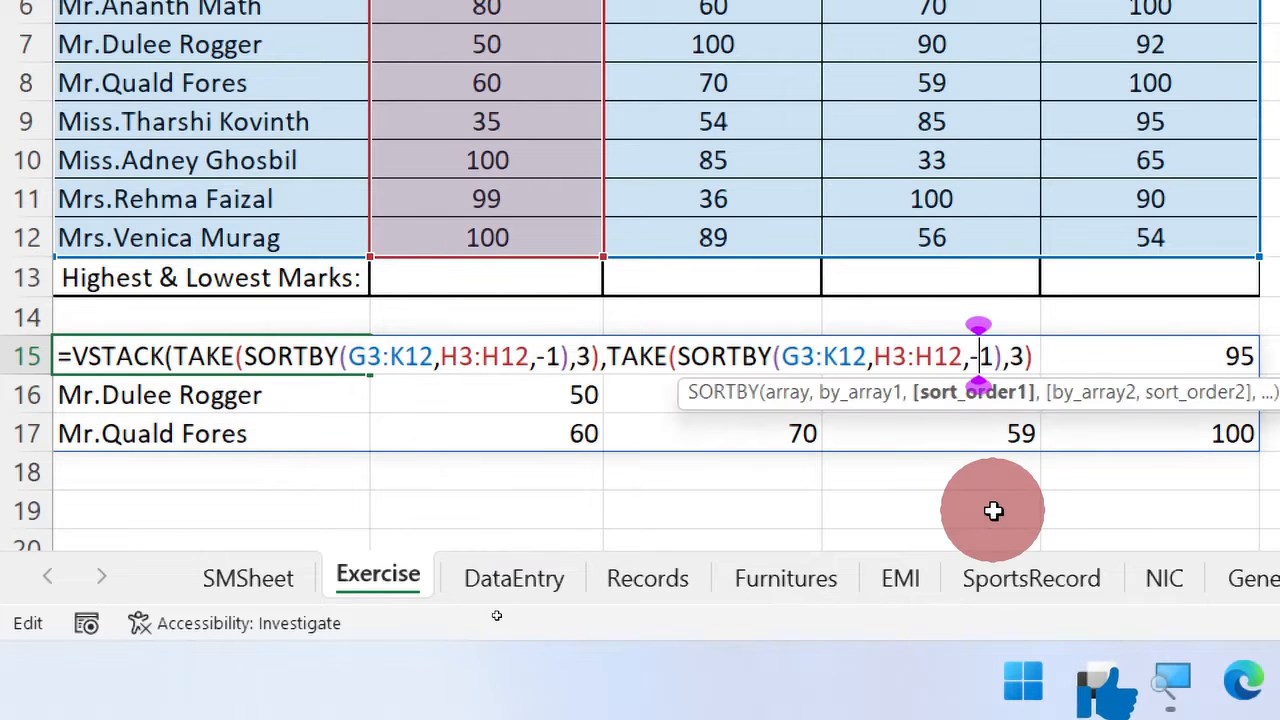
key(BackSpace)
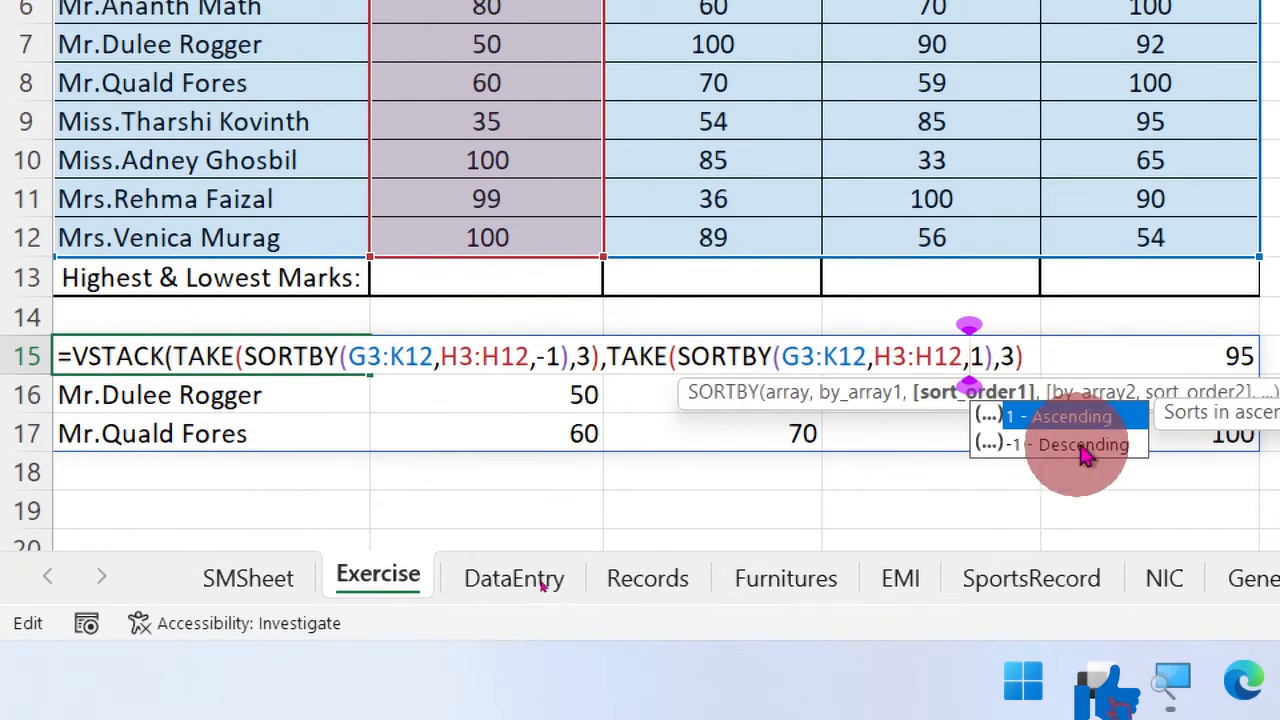
click(1094, 418)
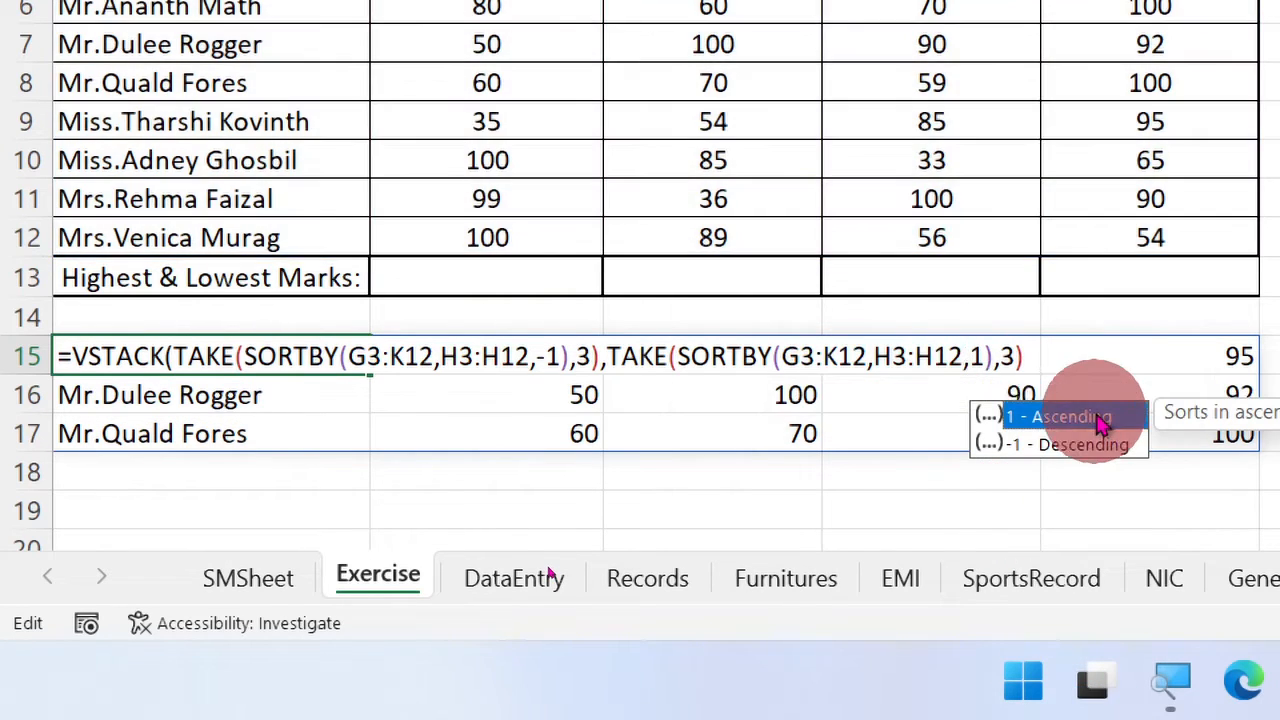
click(1020, 357)
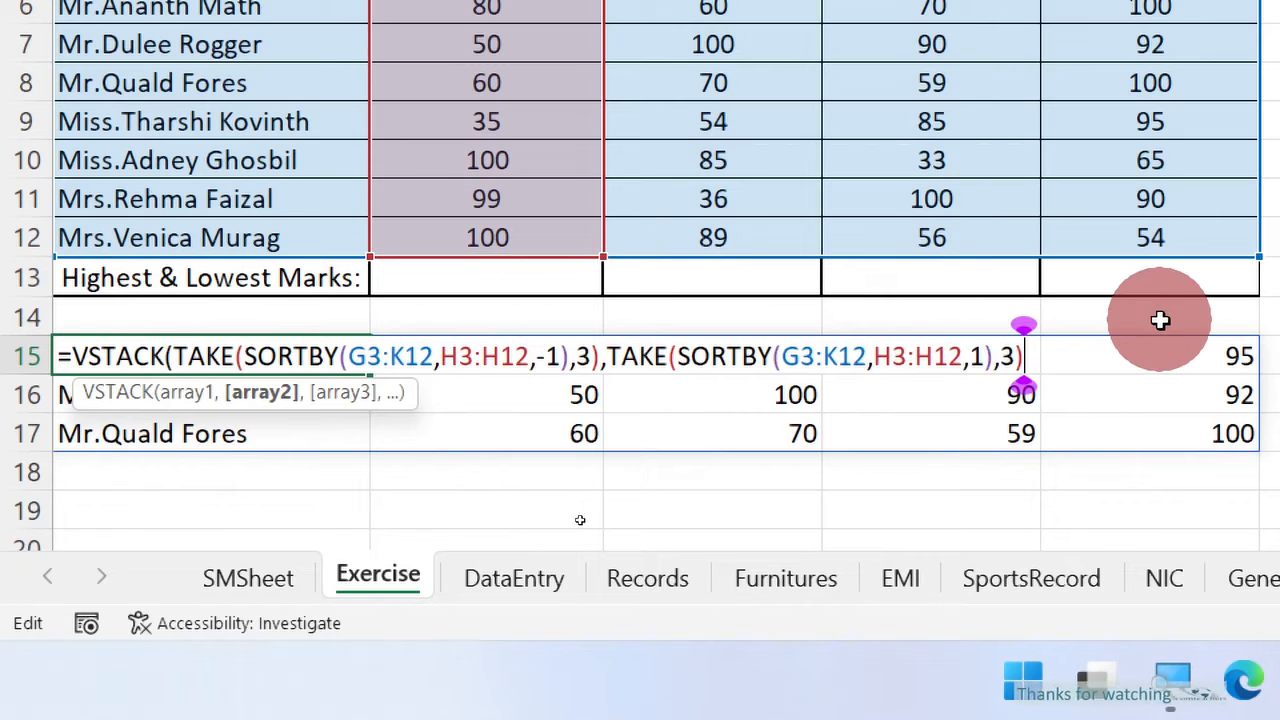
text())
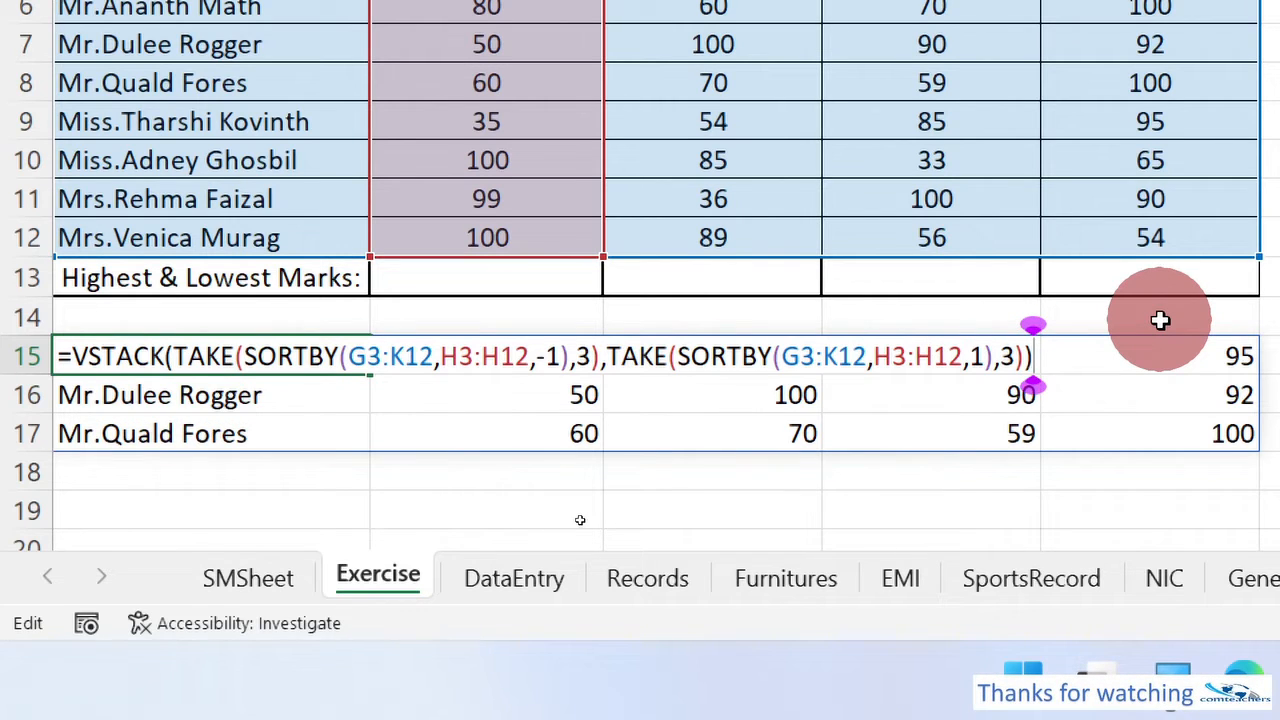
key(Return)
Examine the stacked highest and lowest groups in rows 15 to 20 and the empty column L cells beside each group.
scroll(1065, 410, down, 1)
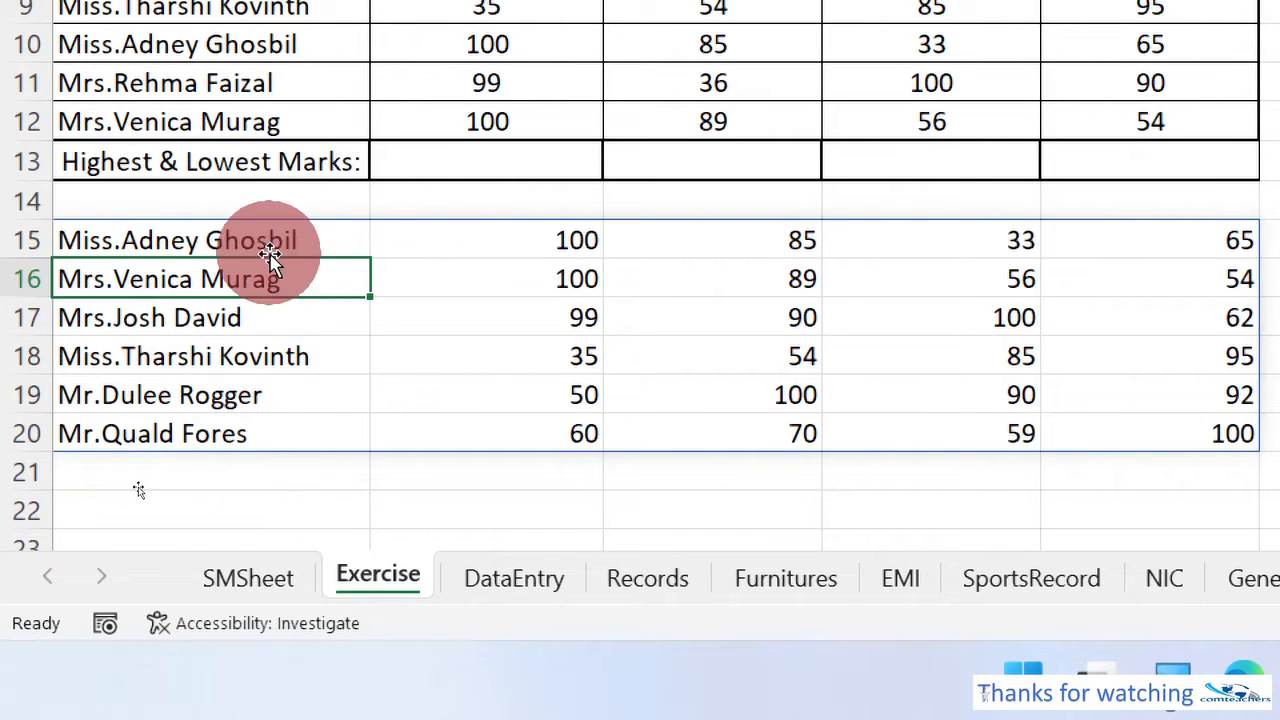
drag(294, 241, 291, 430)
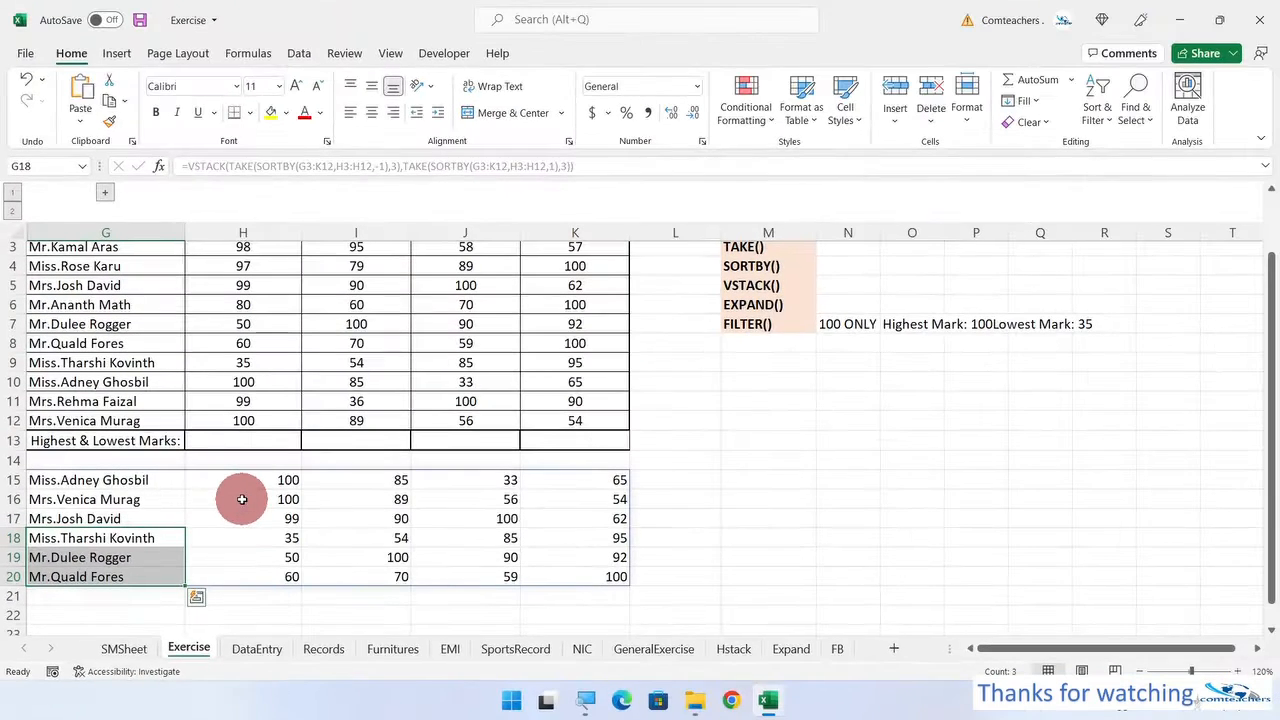
click(680, 479)
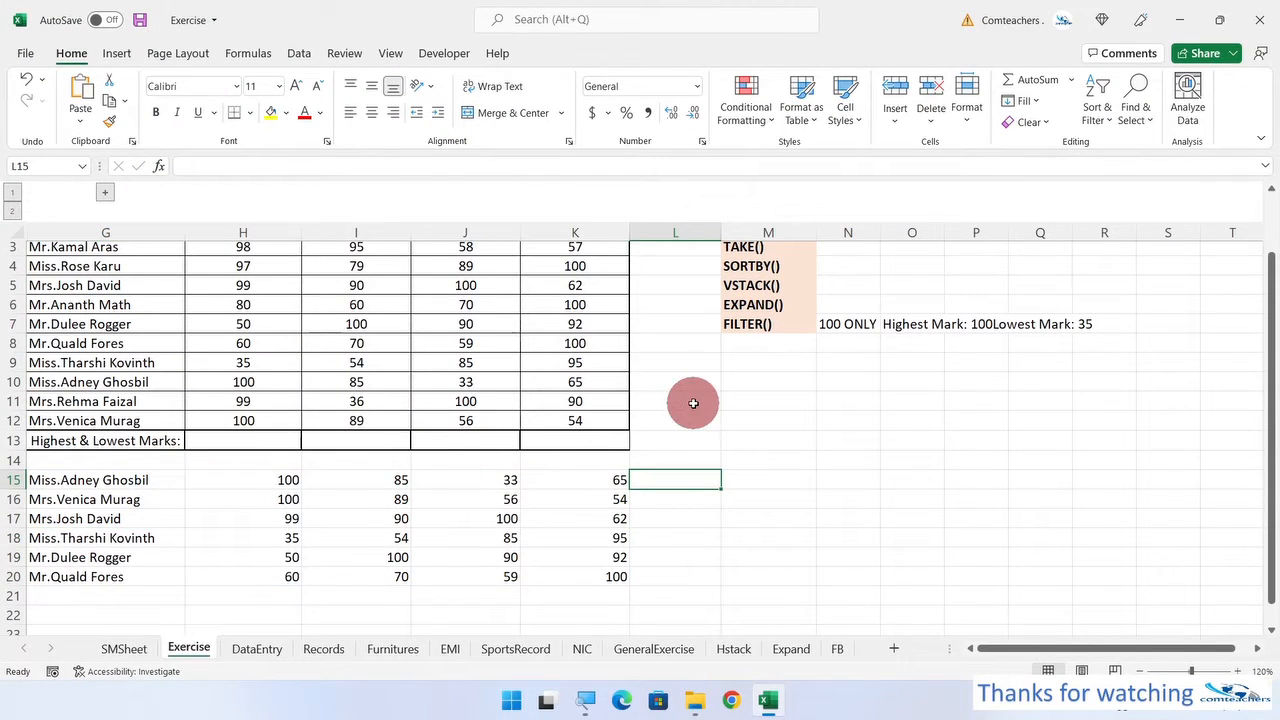
scroll(691, 400, up, 1)
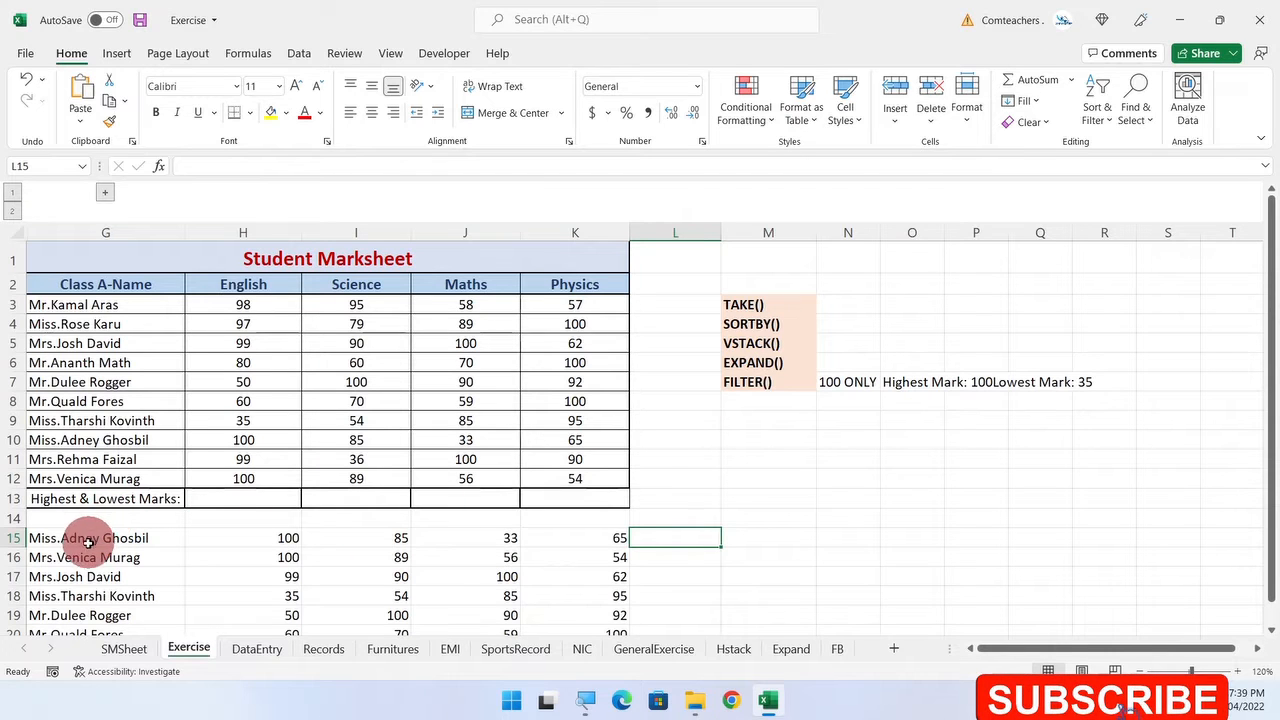
scroll(89, 535, down, 2)
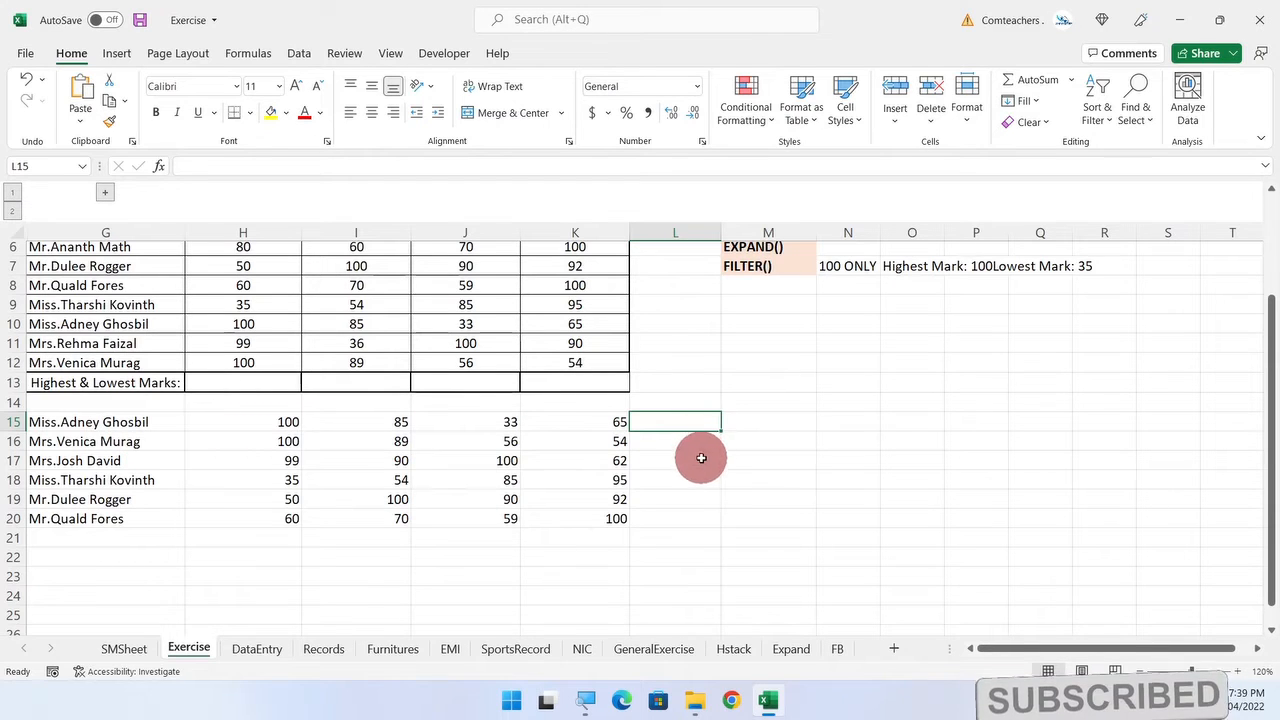
drag(677, 420, 666, 451)
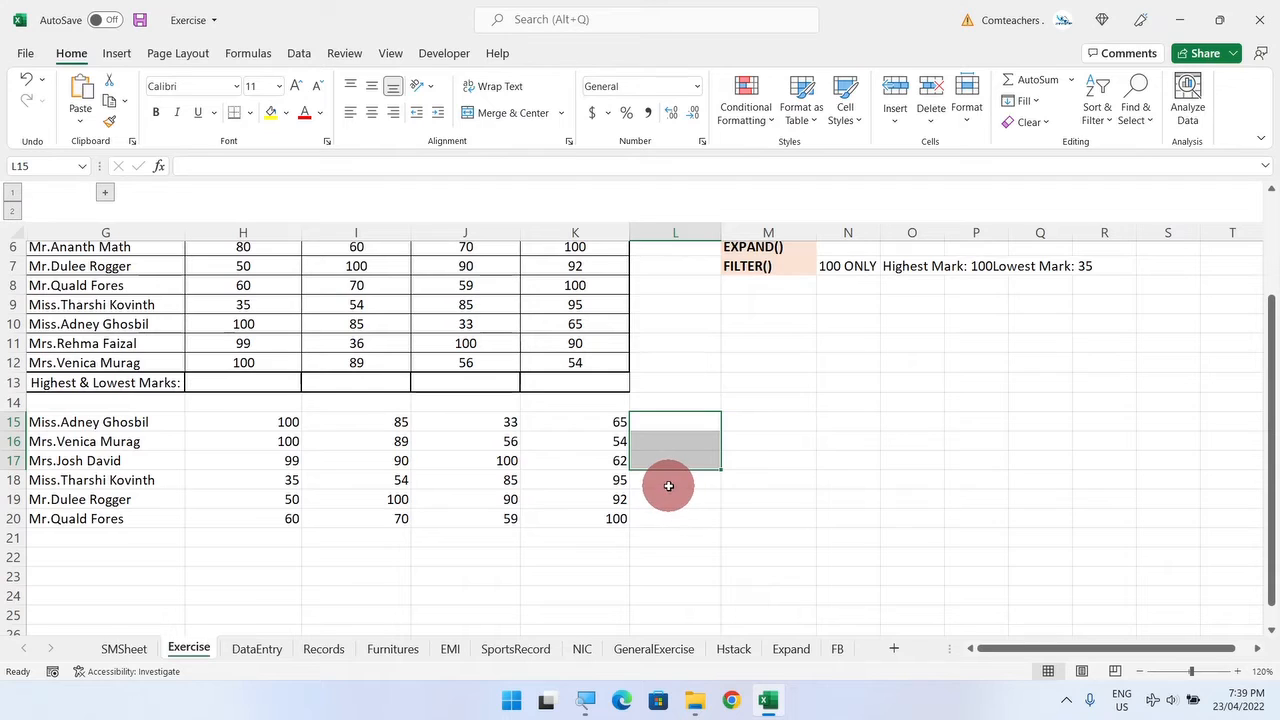
drag(669, 481, 673, 514)
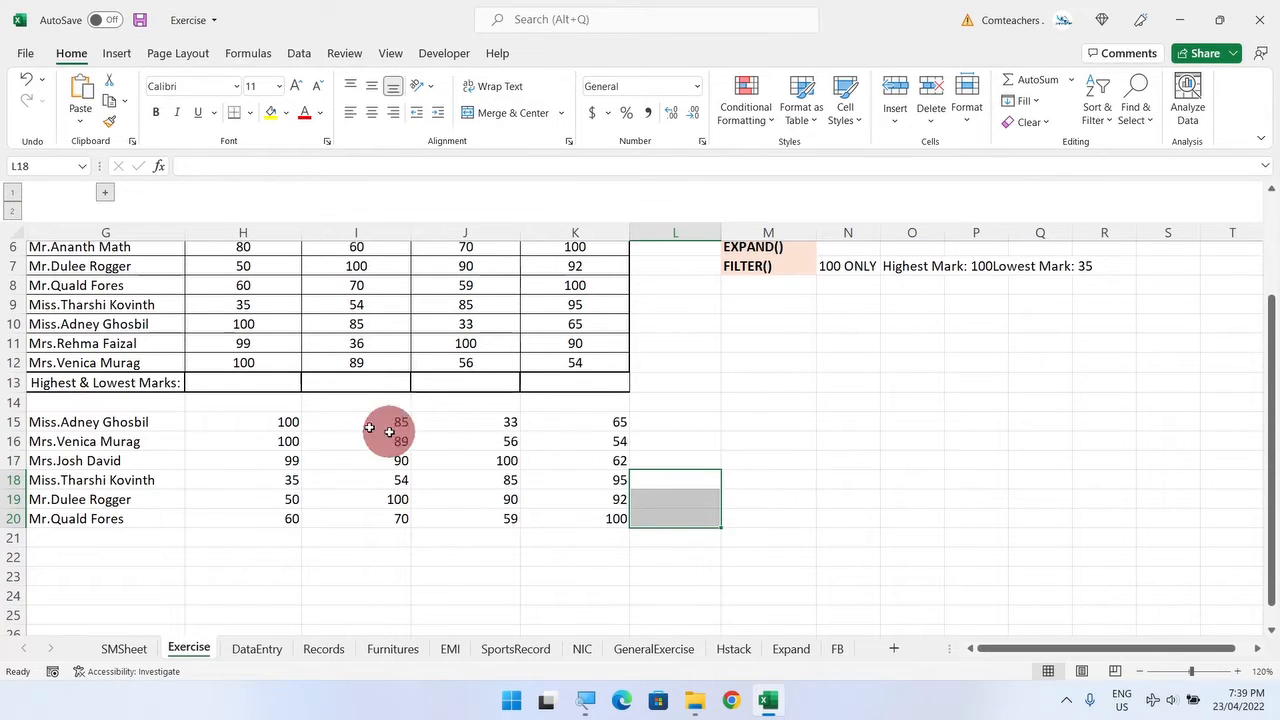
Insert the EXPAND function before the first TAKE inside the VSTACK formula in G15.
double_click(133, 421)
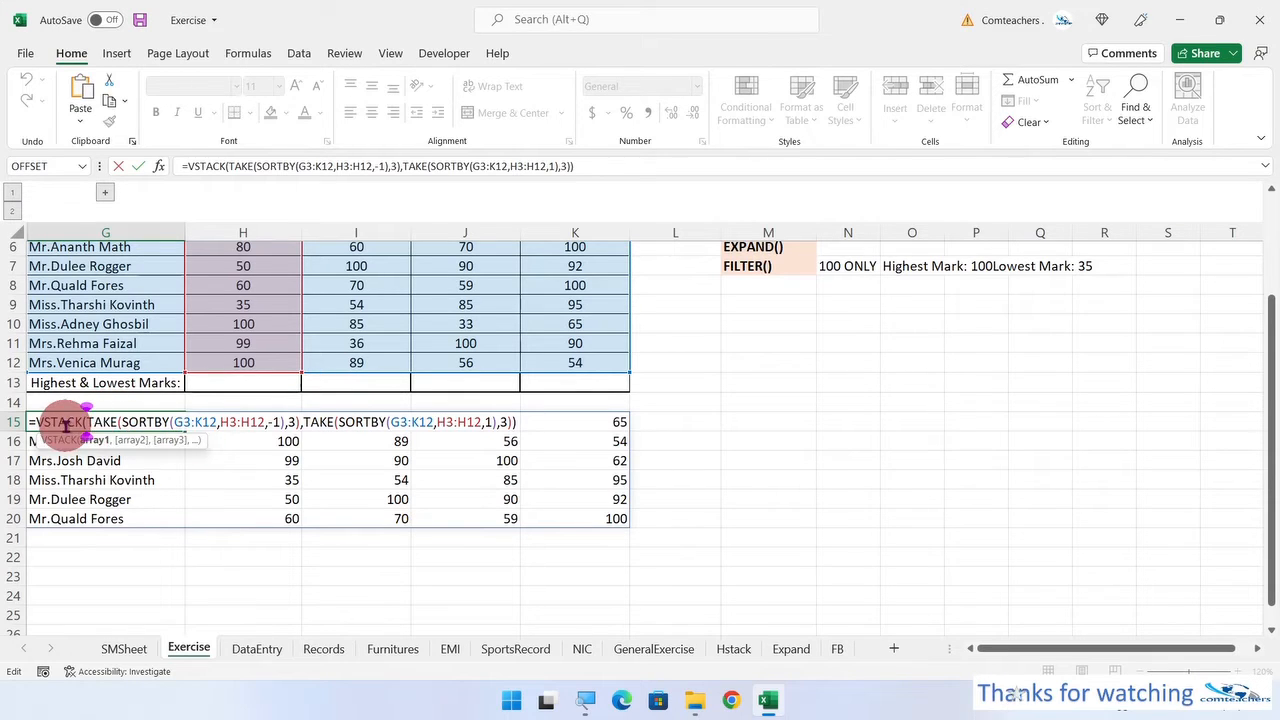
click(82, 422)
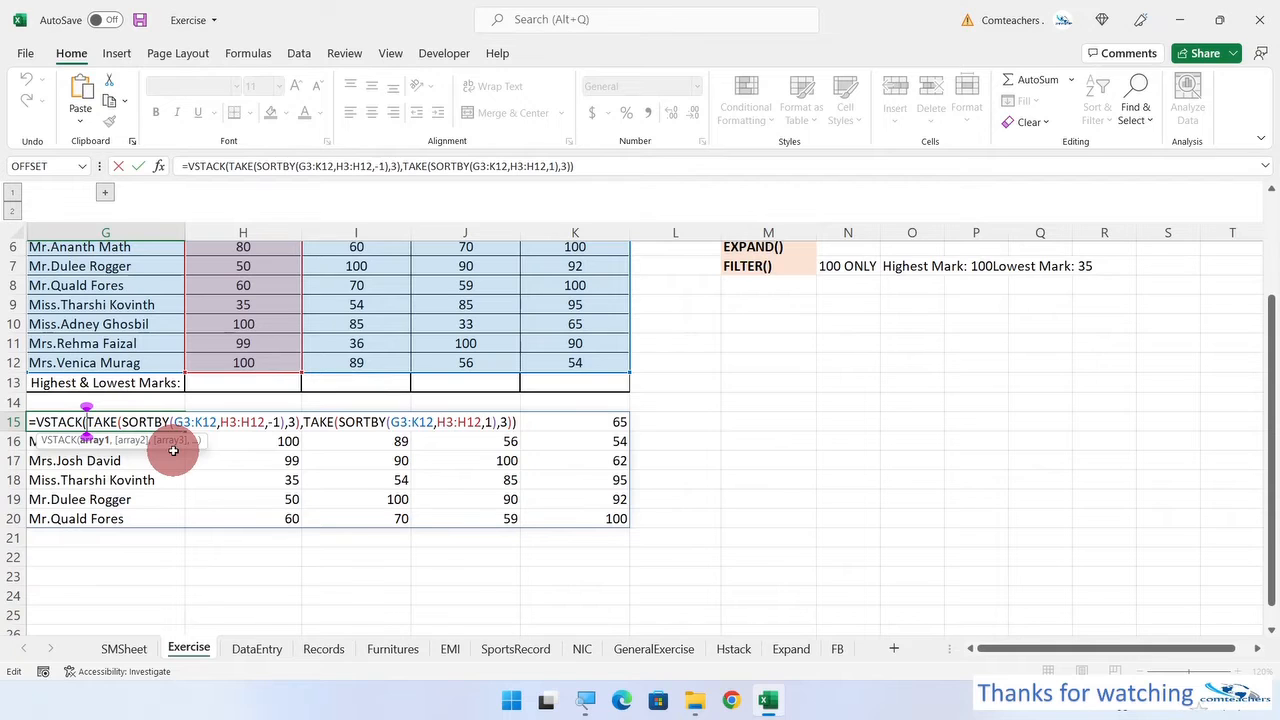
text(exp)
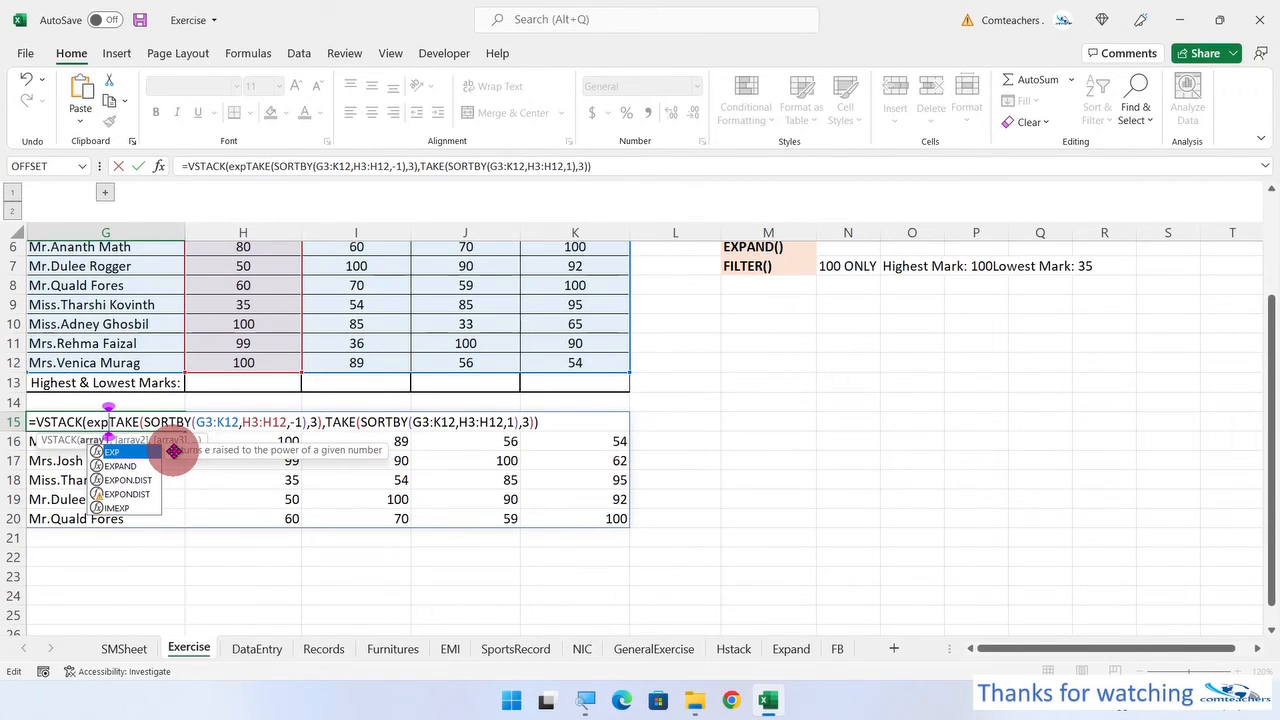
double_click(124, 466)
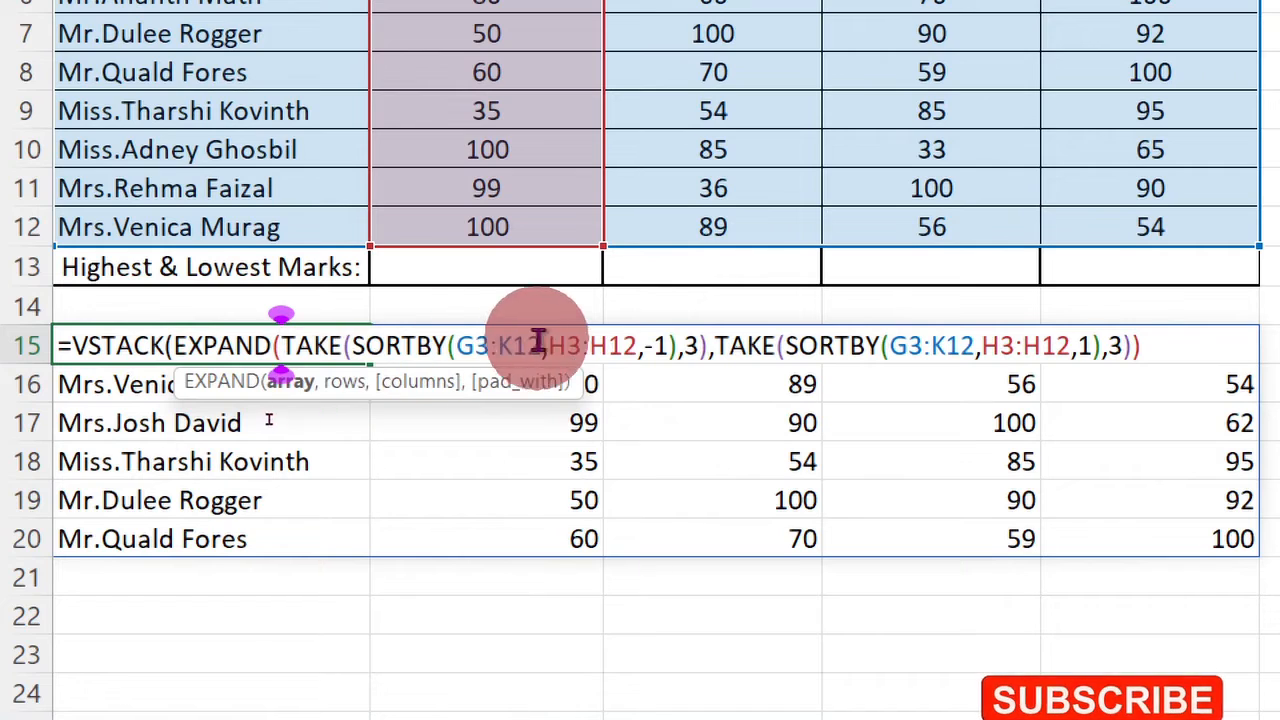
After the first TAKE in the G15 formula, leave EXPAND's rows argument empty and set its columns argument to 6.
click(709, 350)
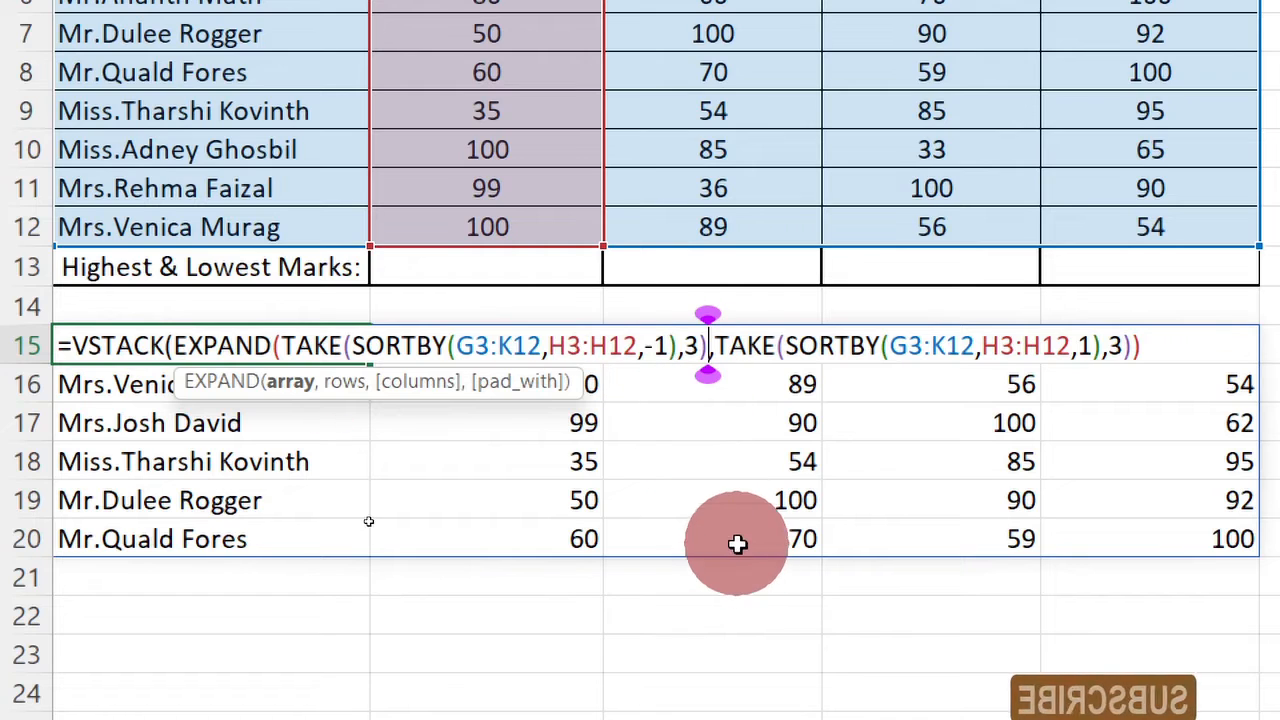
text(,)
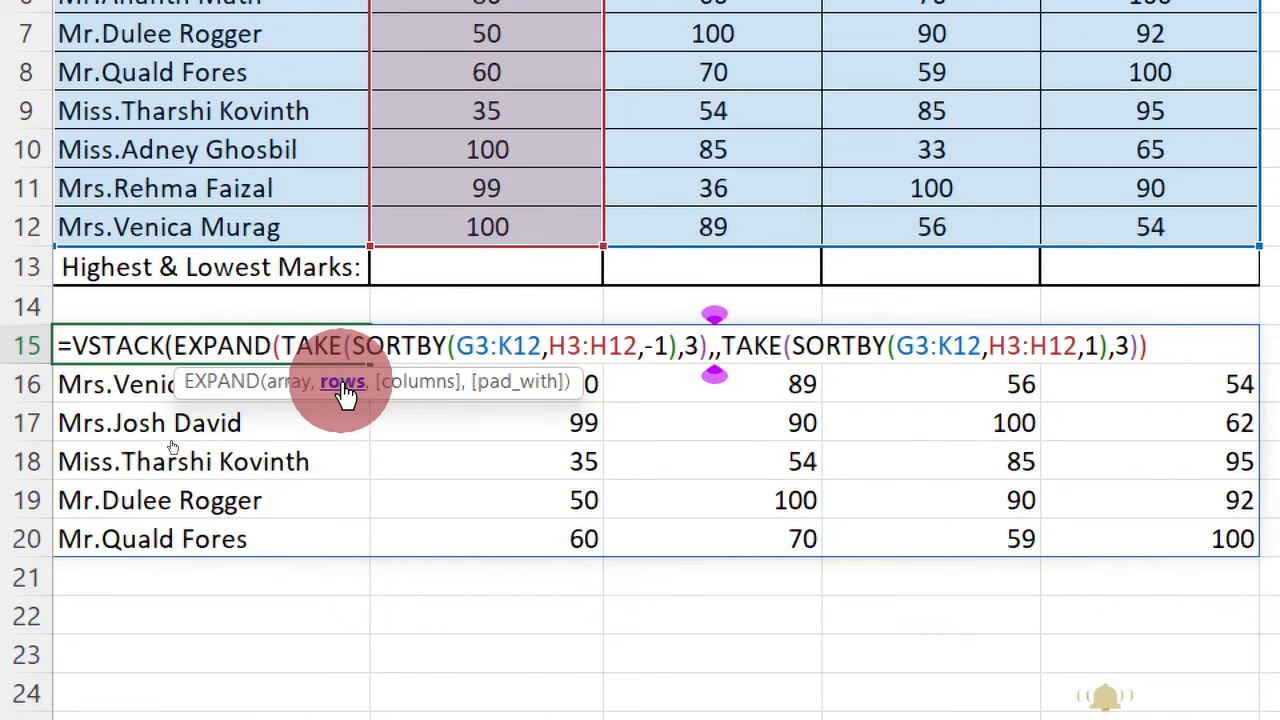
text(,)
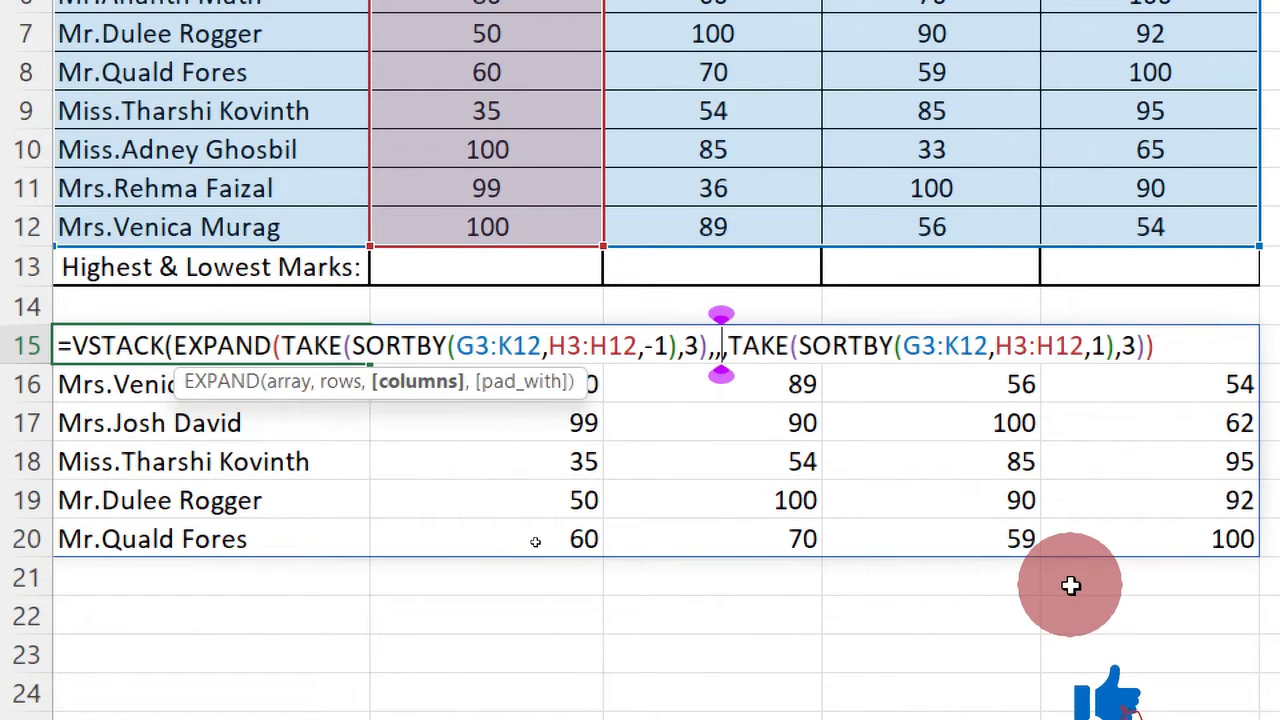
text(6)
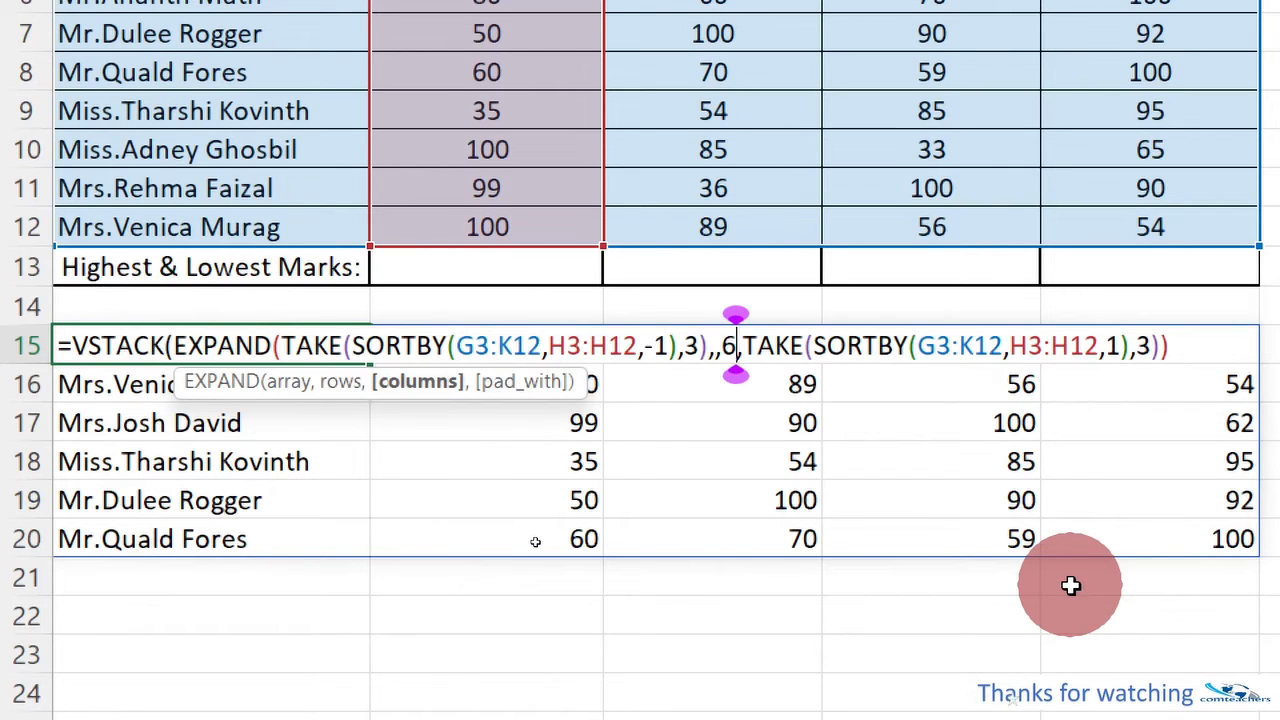
Give the first EXPAND the pad_with text "Firstthree" and close its bracket before the comma.
text(,)
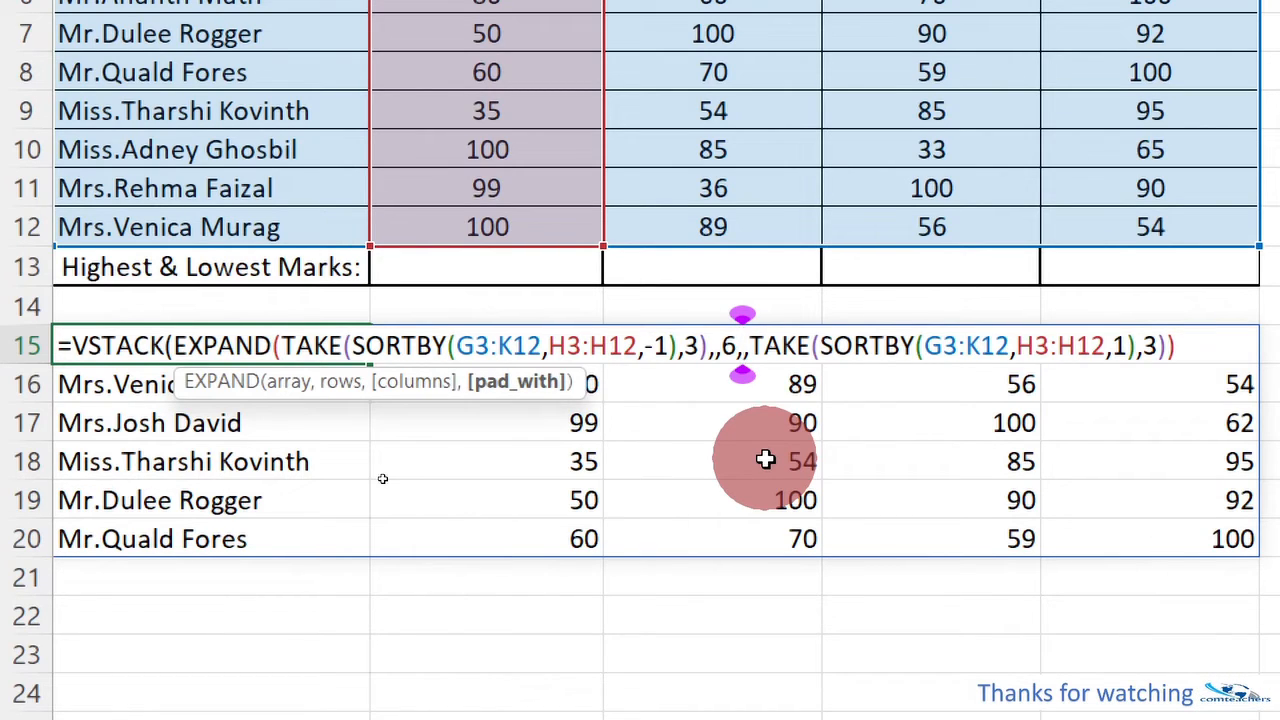
text(")
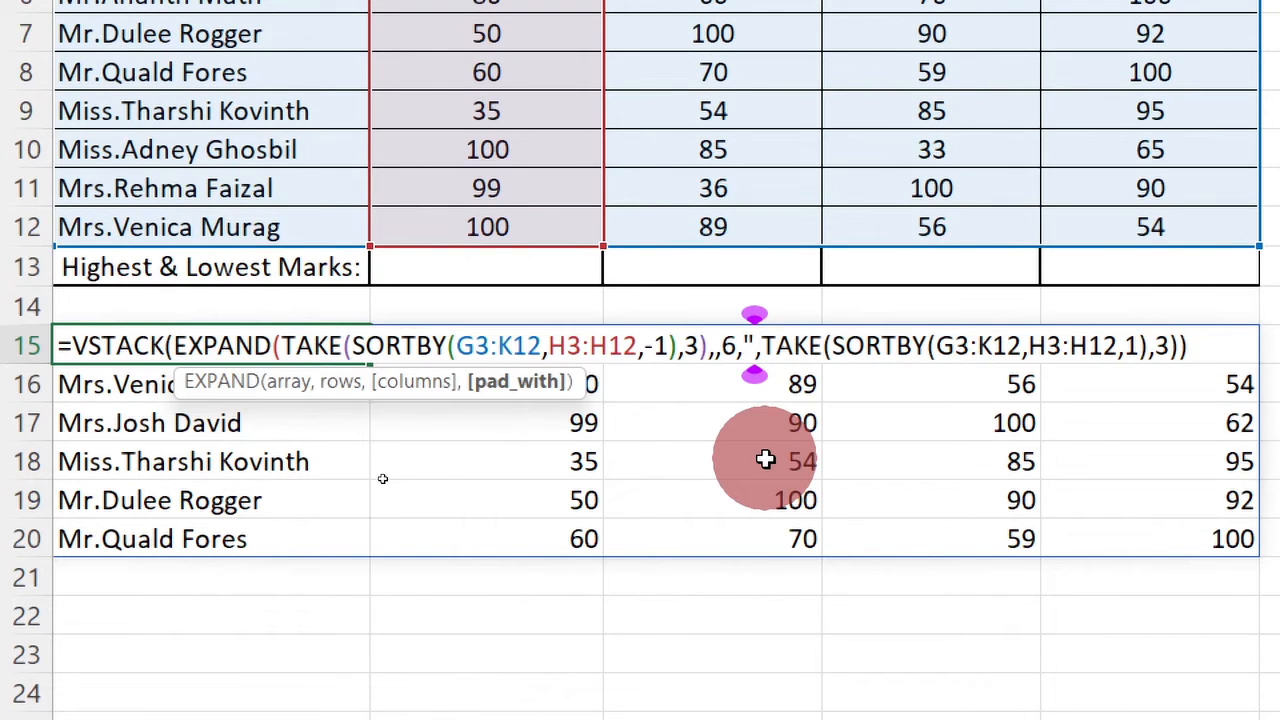
text(Fir)
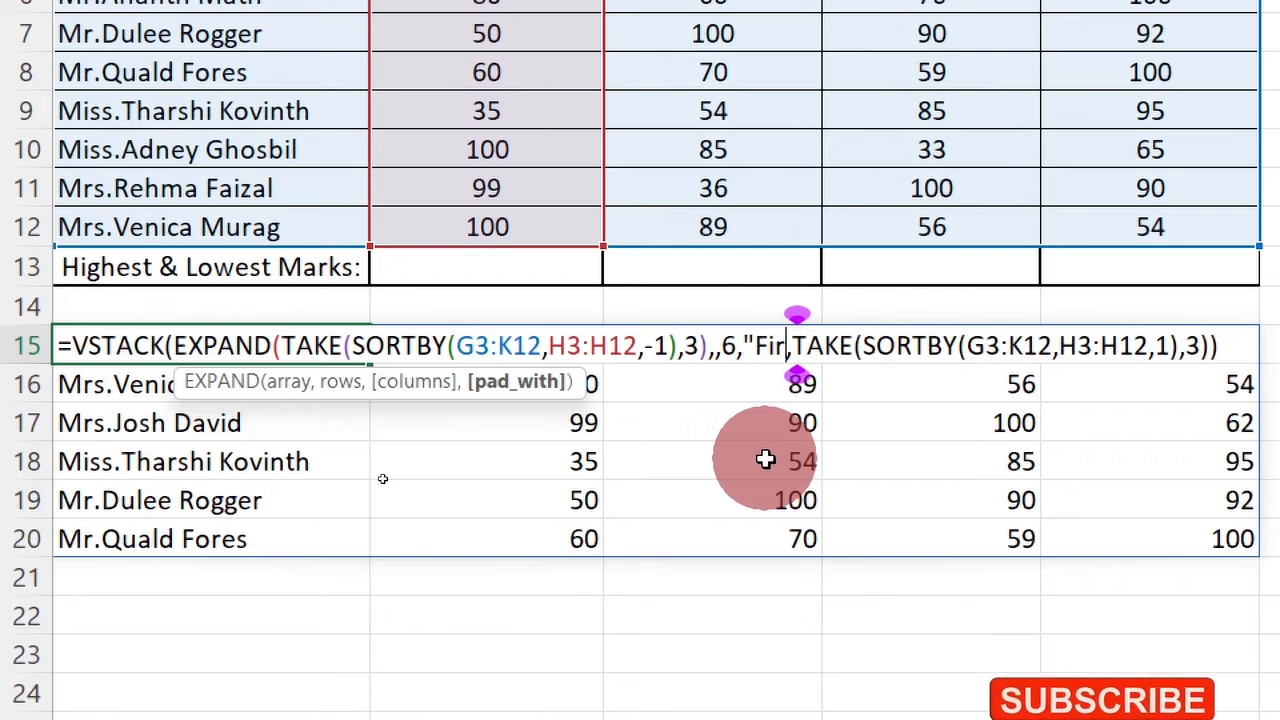
text(st)
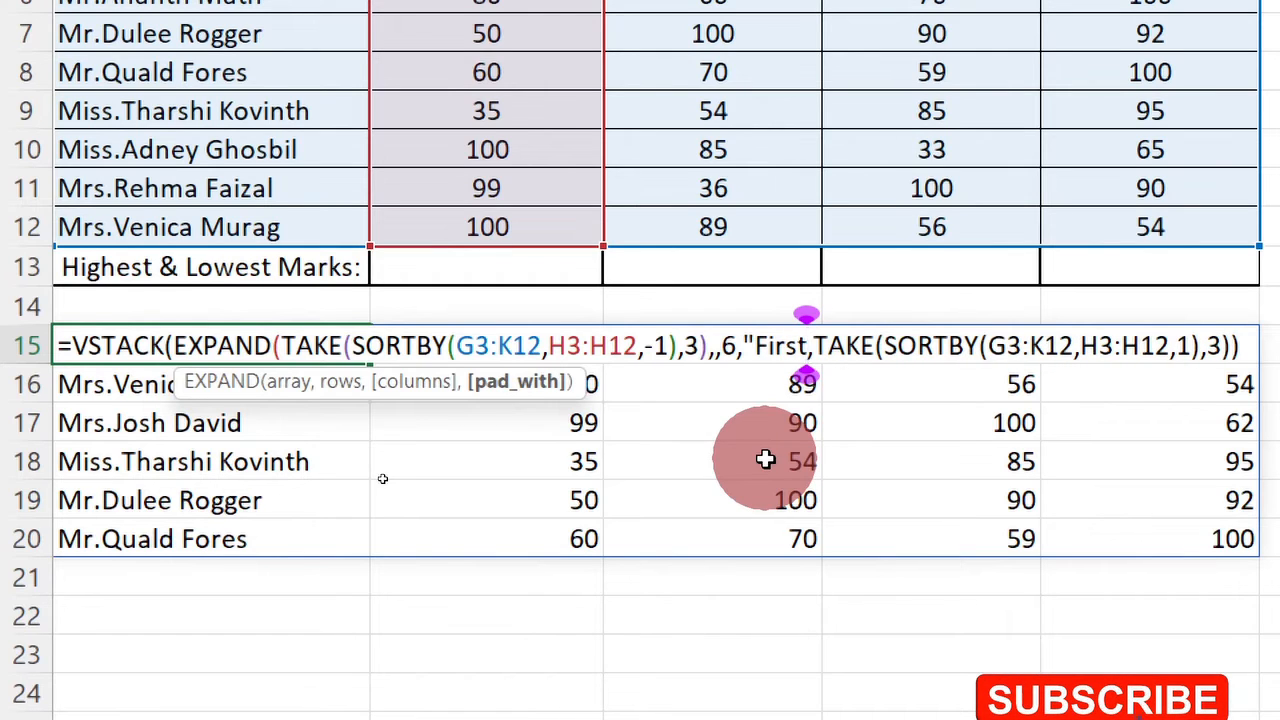
text(three)
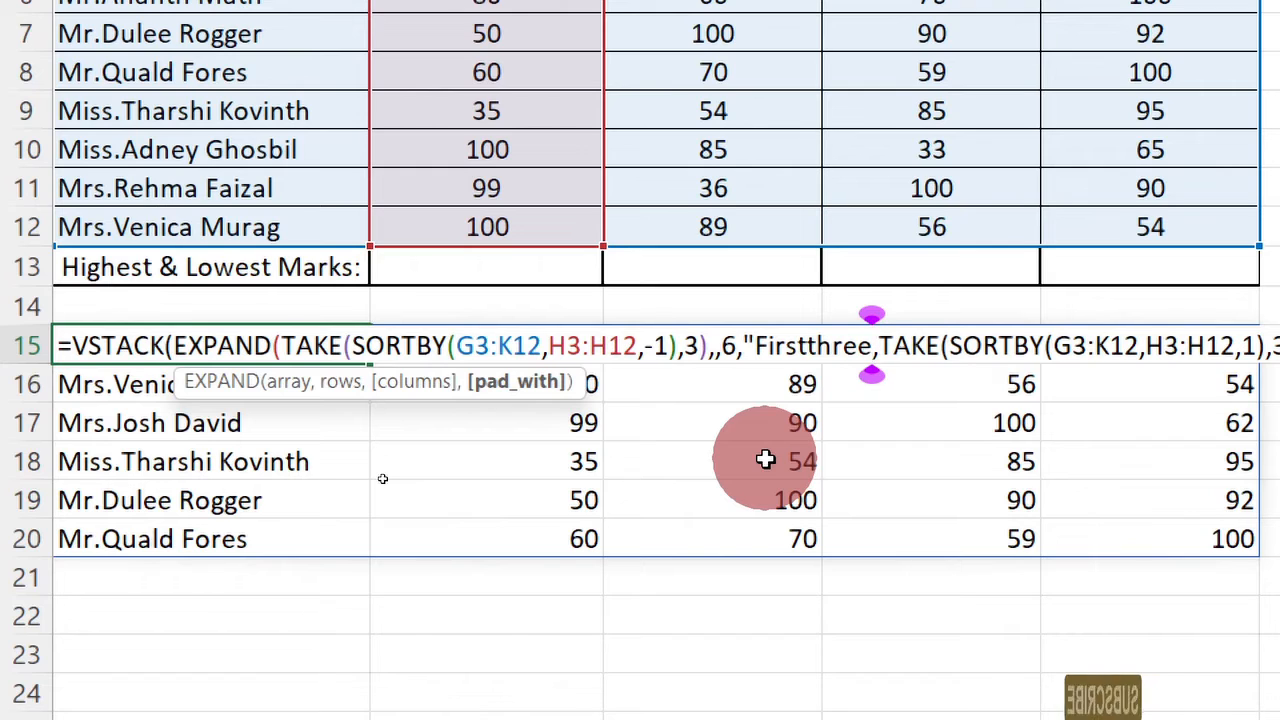
text(")
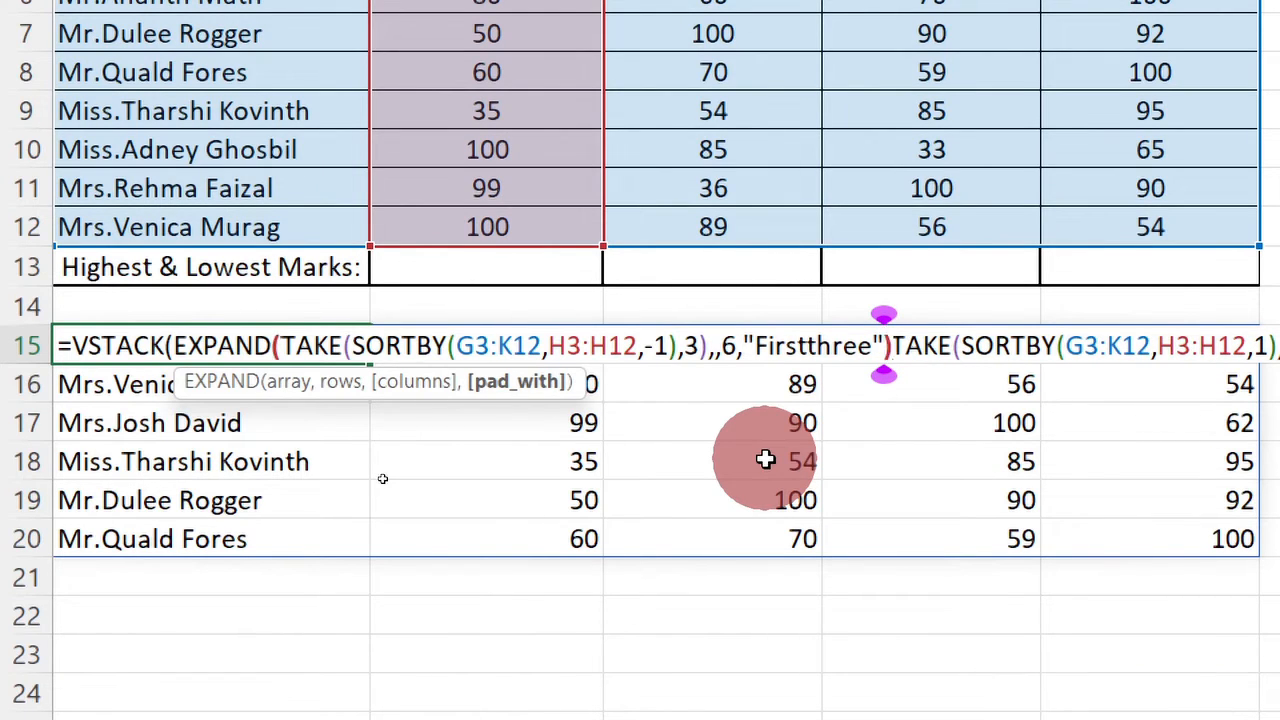
text())
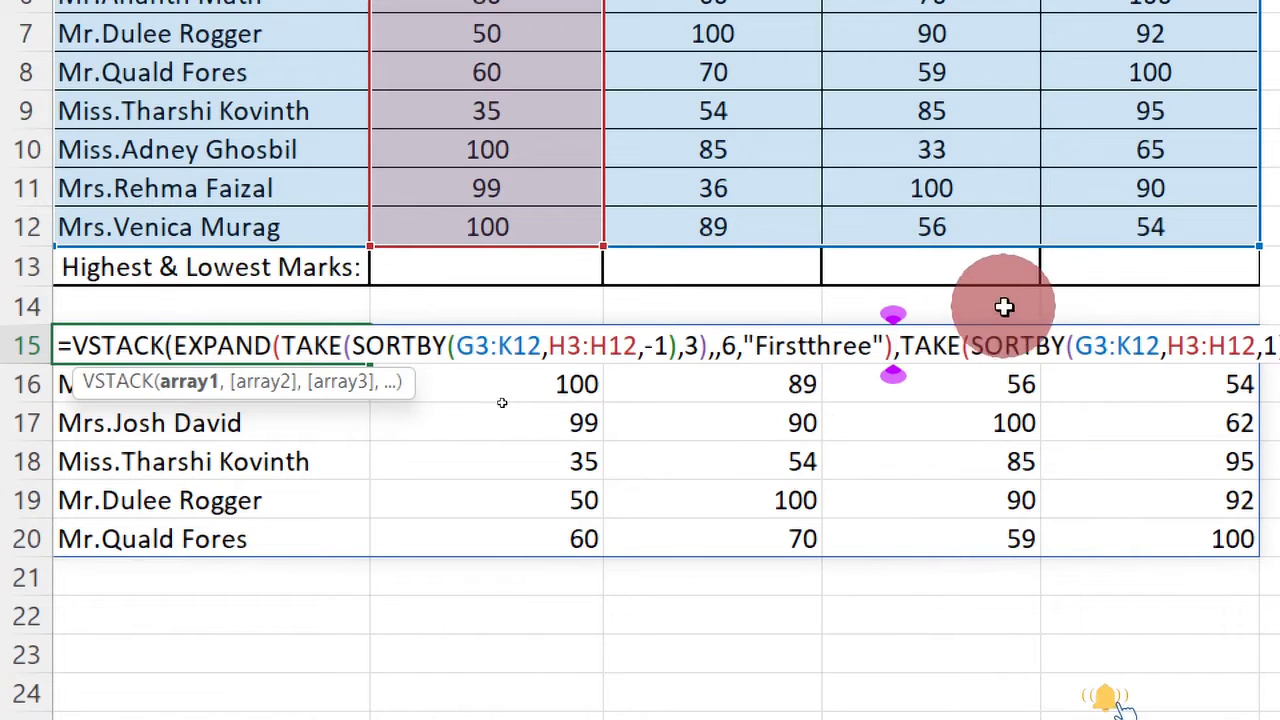
Insert the EXPAND function before the second TAKE inside the VSTACK formula.
click(903, 345)
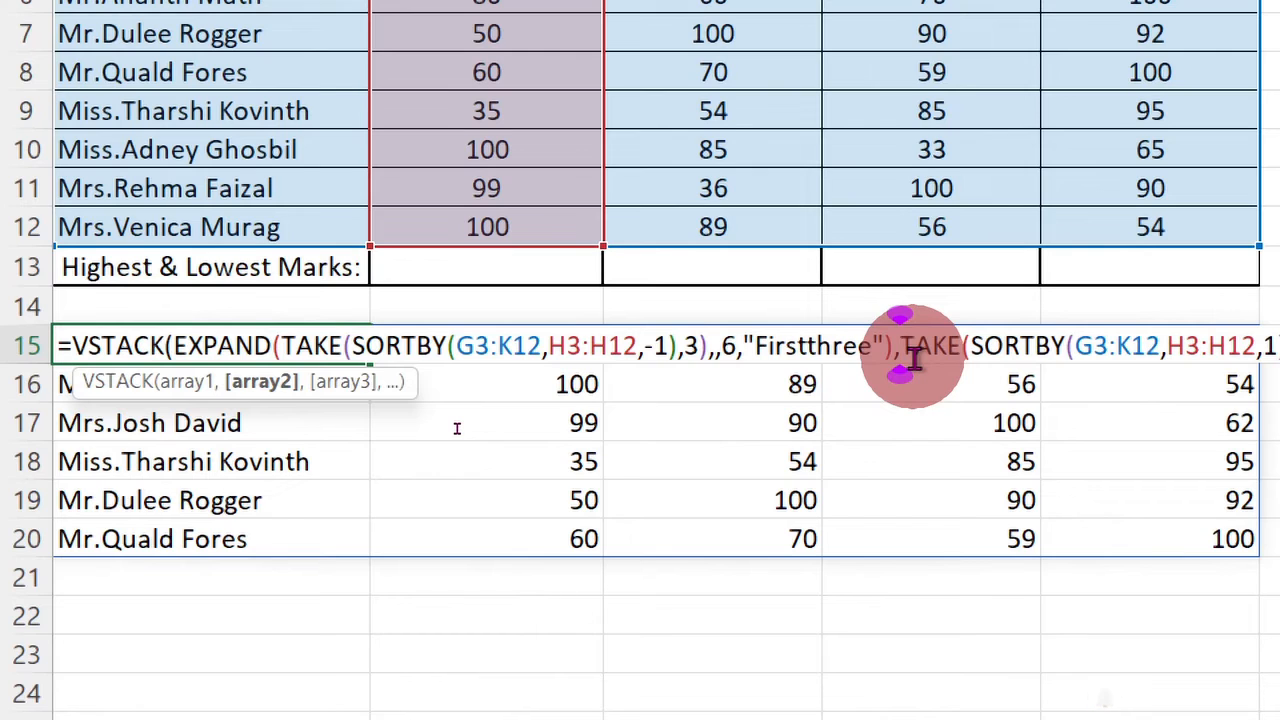
text(ex)
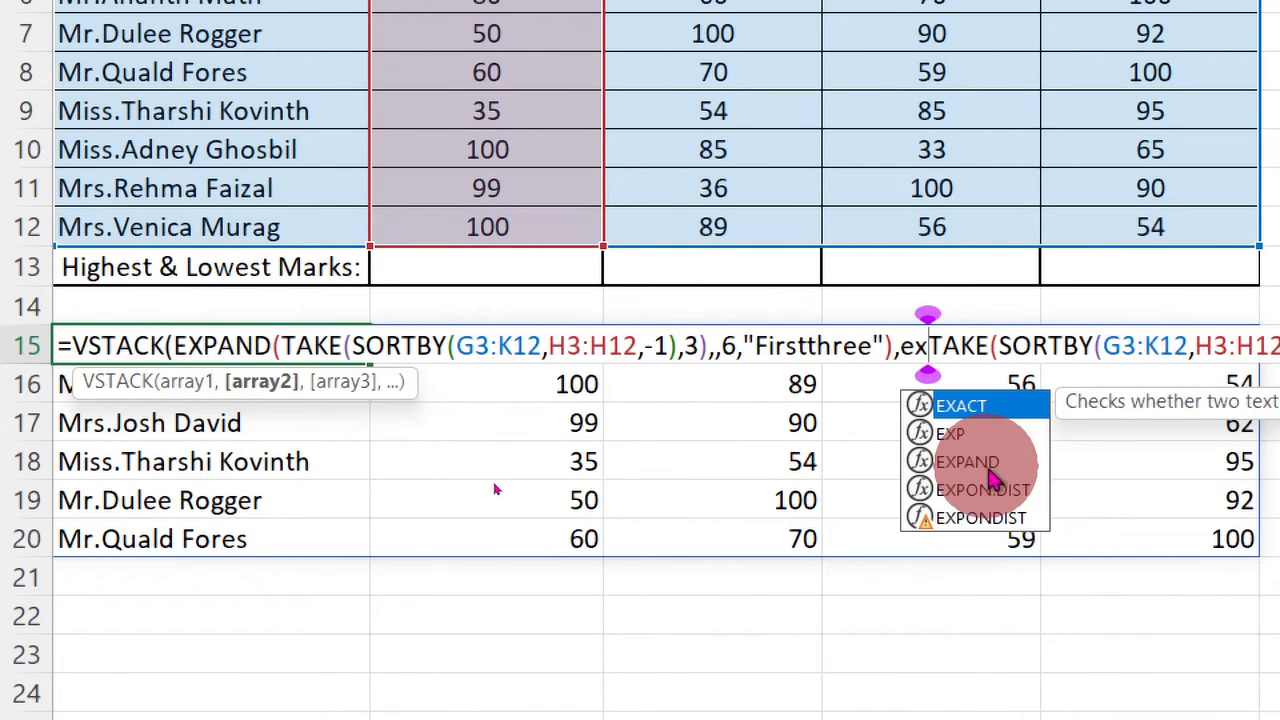
click(988, 468)
double_click(990, 470)
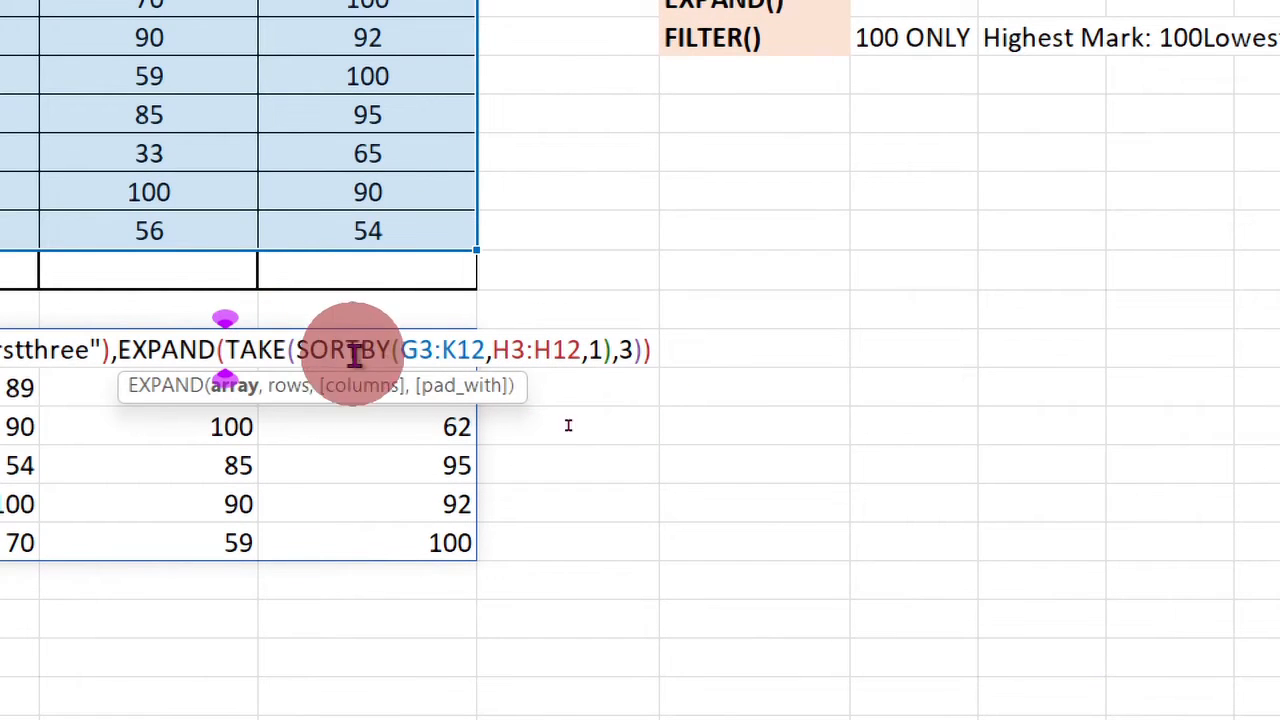
After the second TAKE's closing bracket, leave the second EXPAND's rows argument empty and set its columns argument to 6.
click(700, 352)
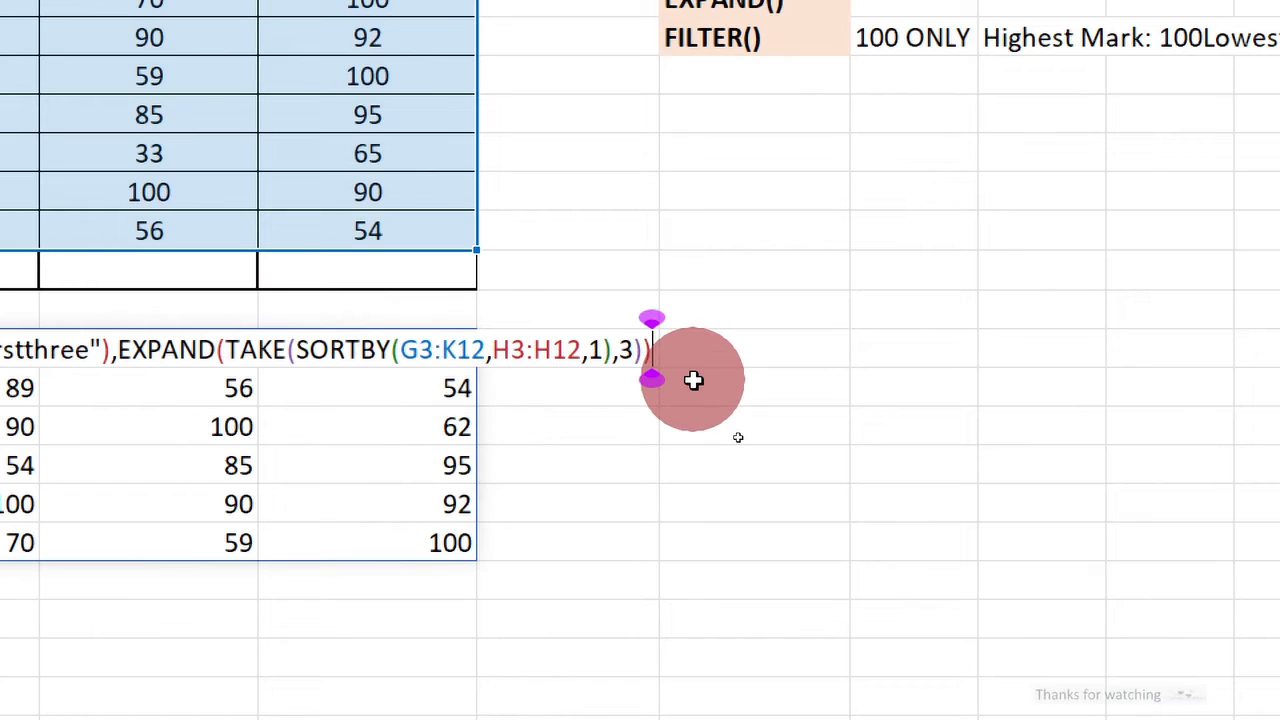
text(,)
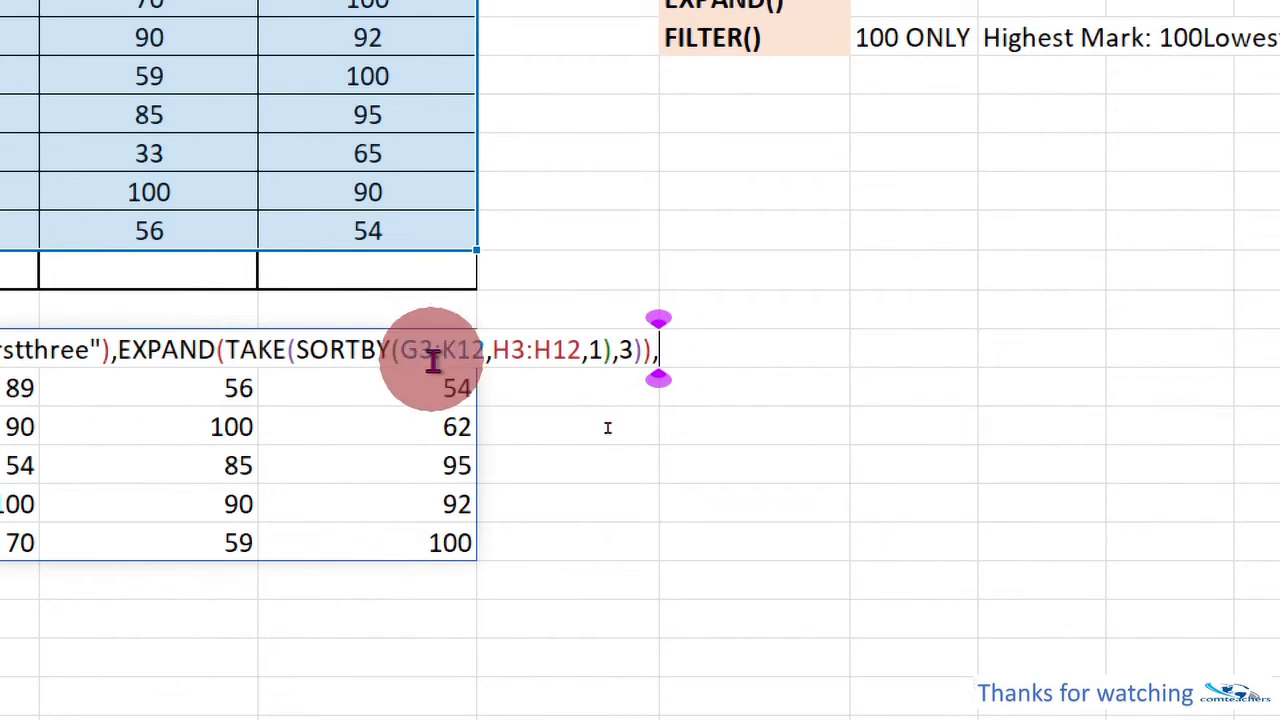
key(BackSpace)
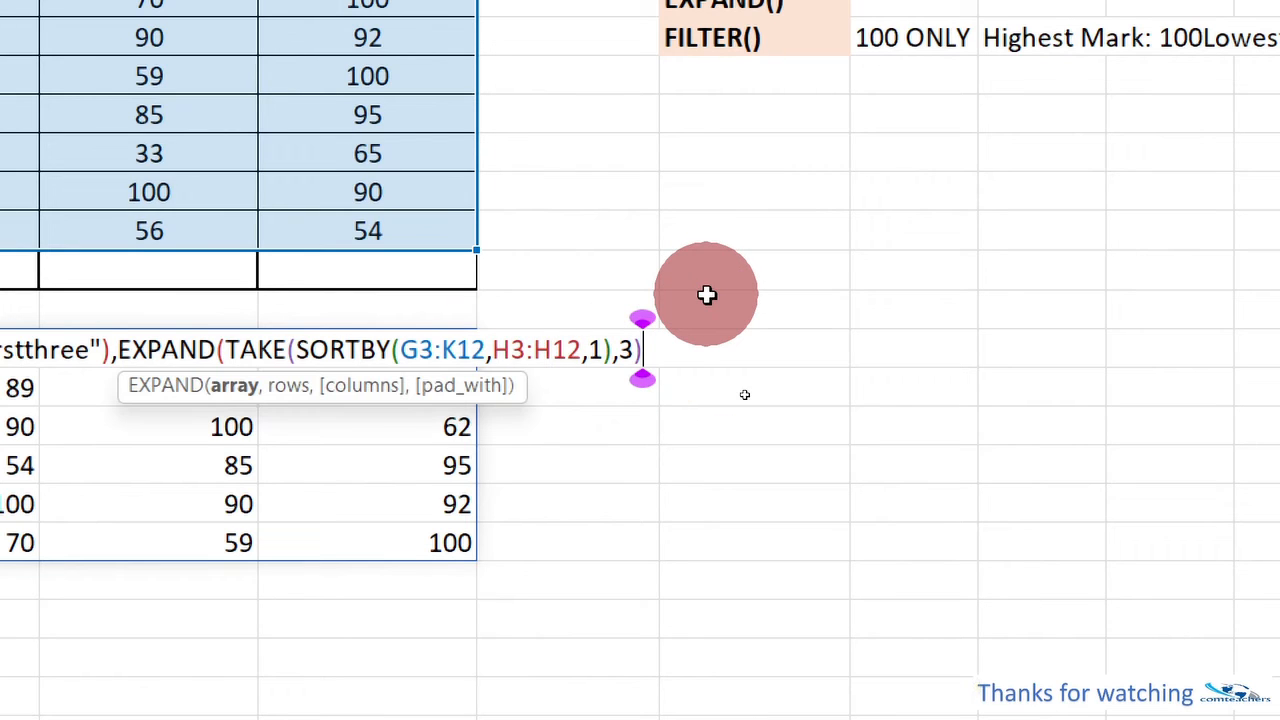
text(,)
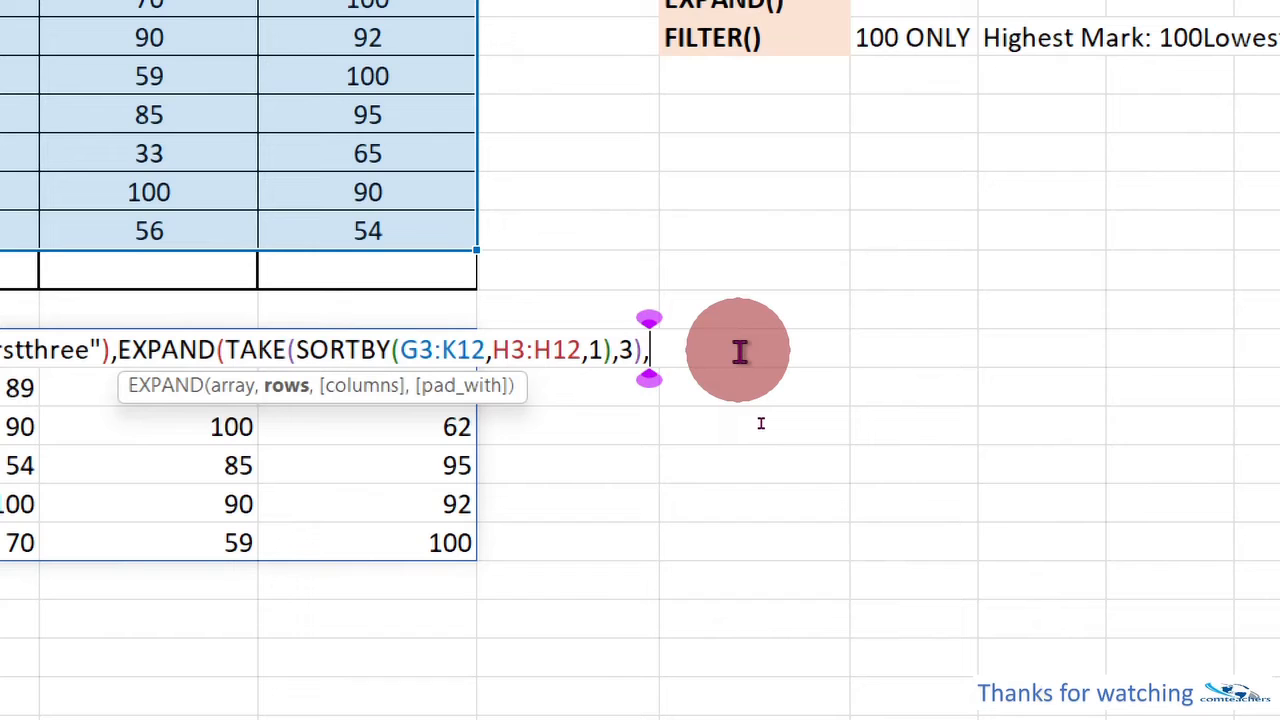
text(,)
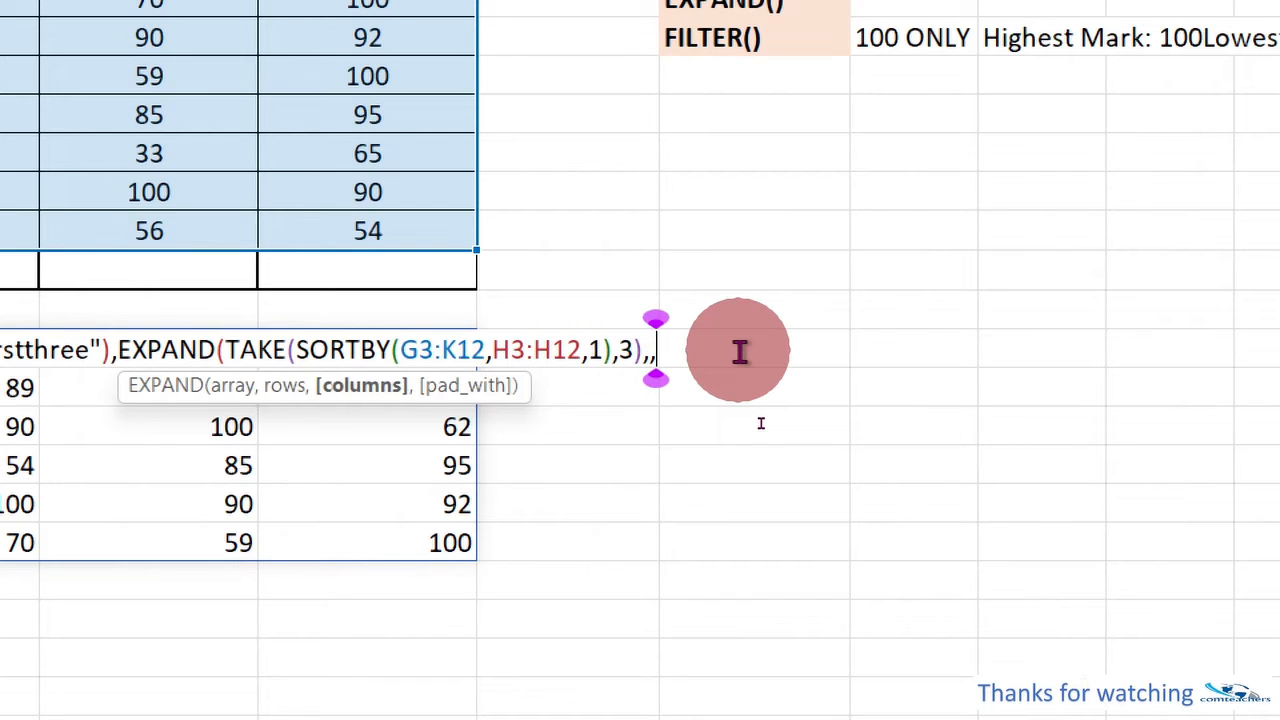
text(6)
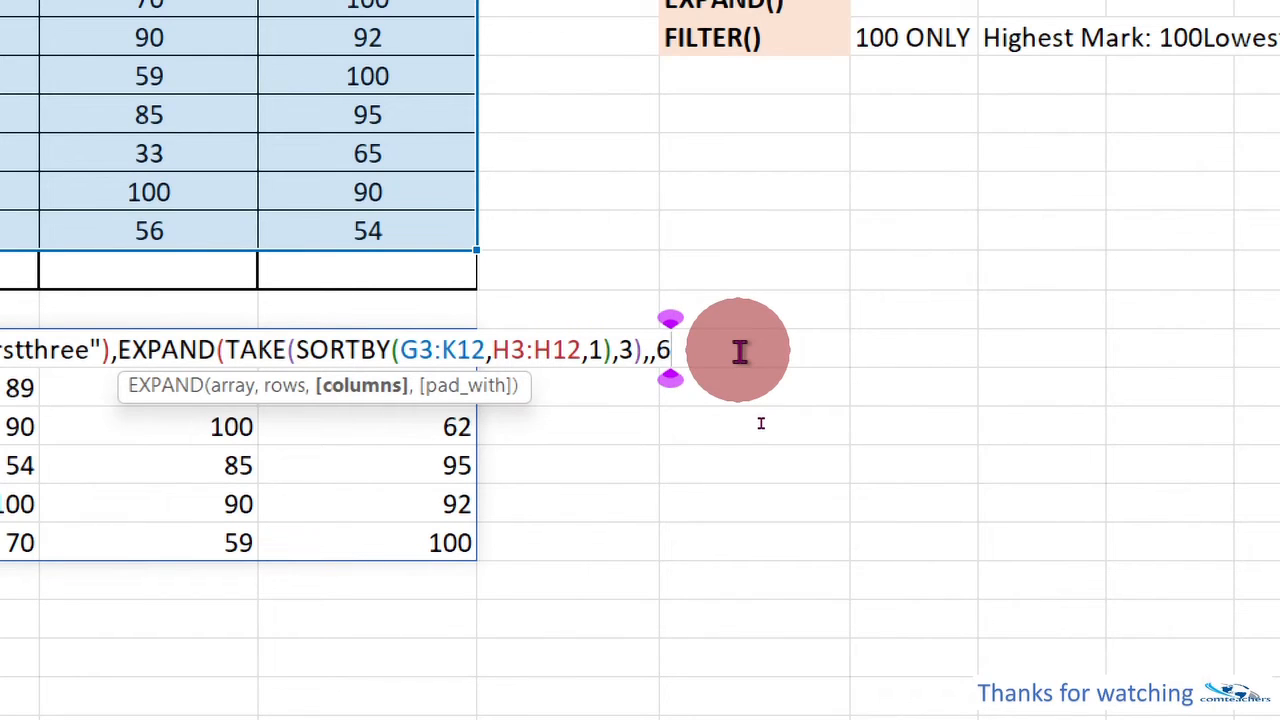
Give the second EXPAND the pad_with text "Lasthree", close its bracket and confirm the G15 formula.
text(,)
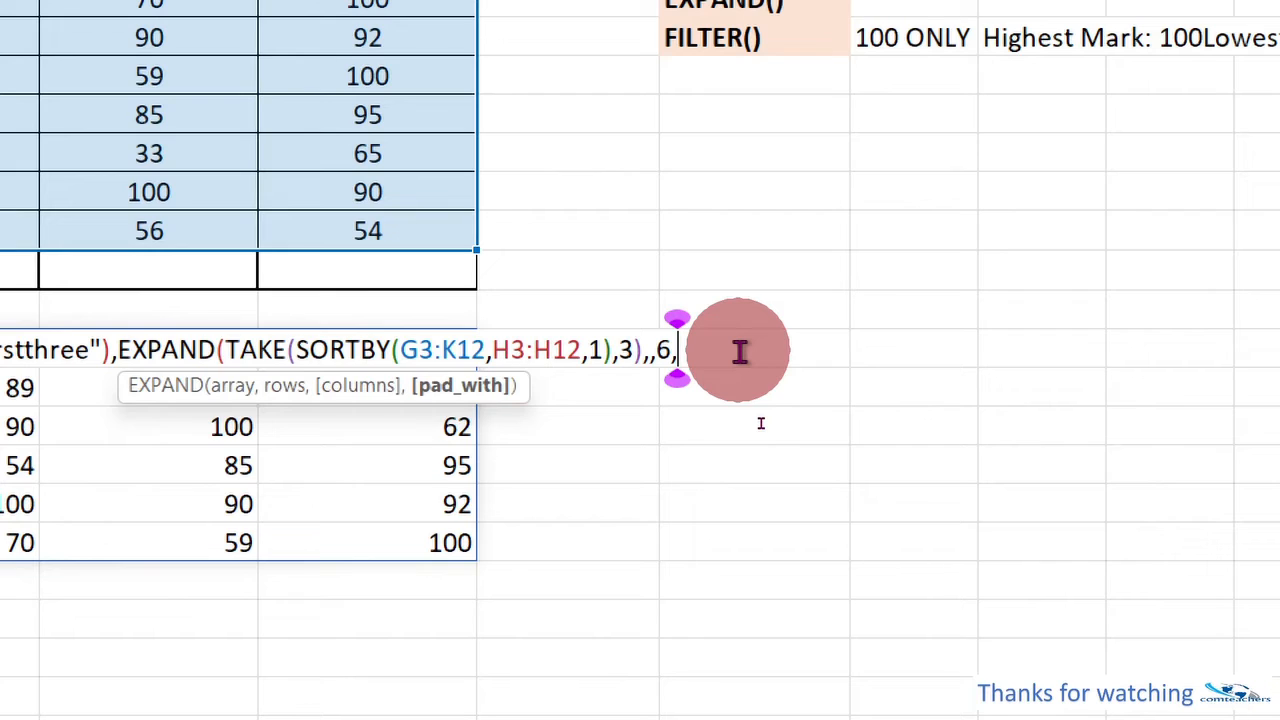
text(")
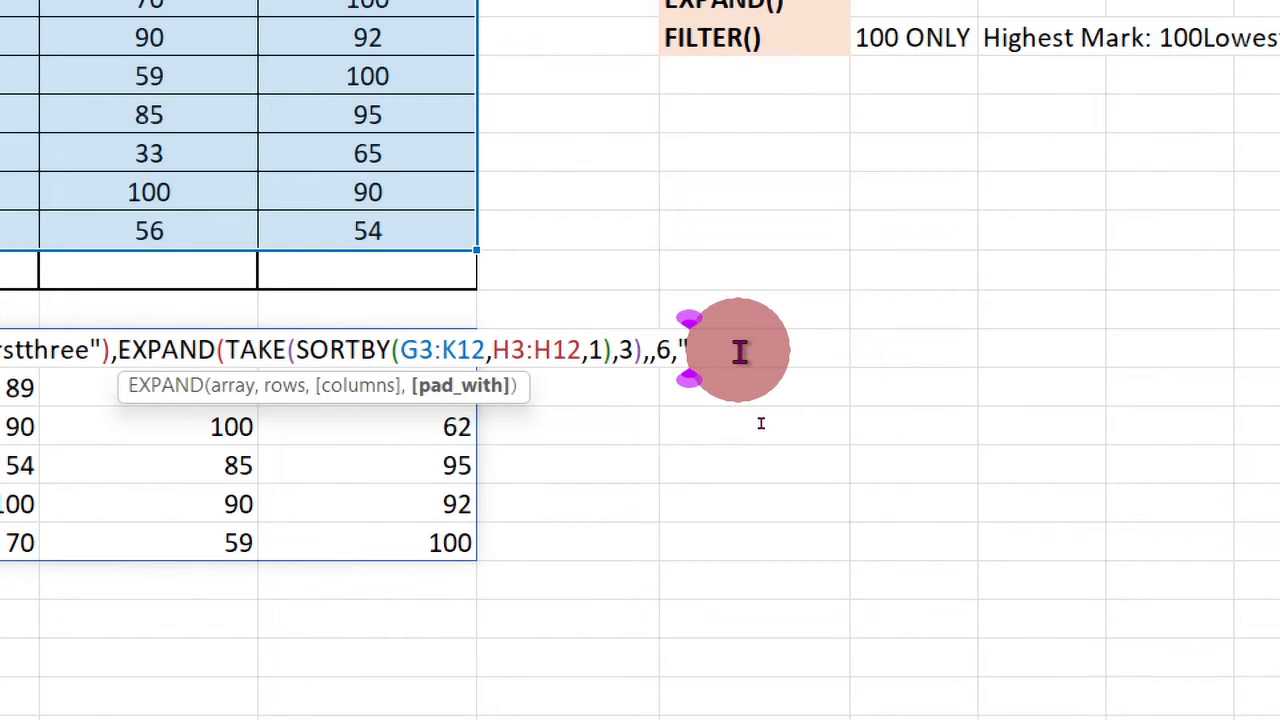
text(Last)
text(th)
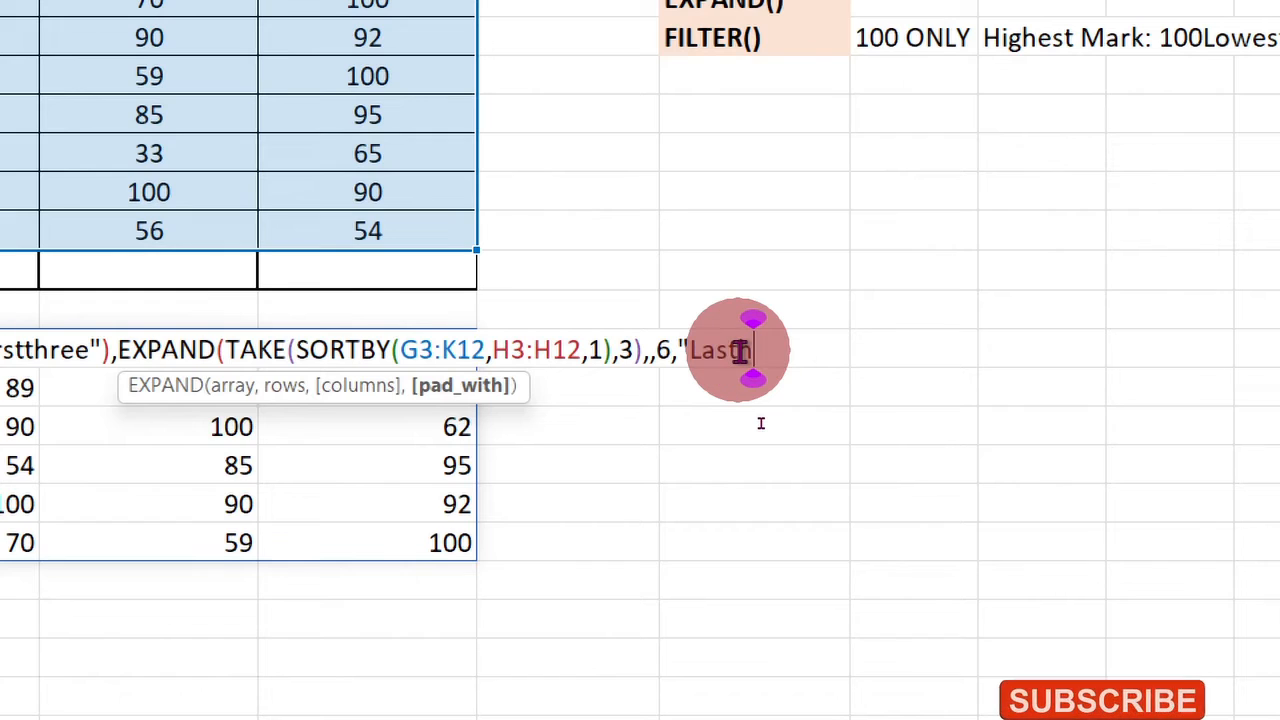
text(ree")
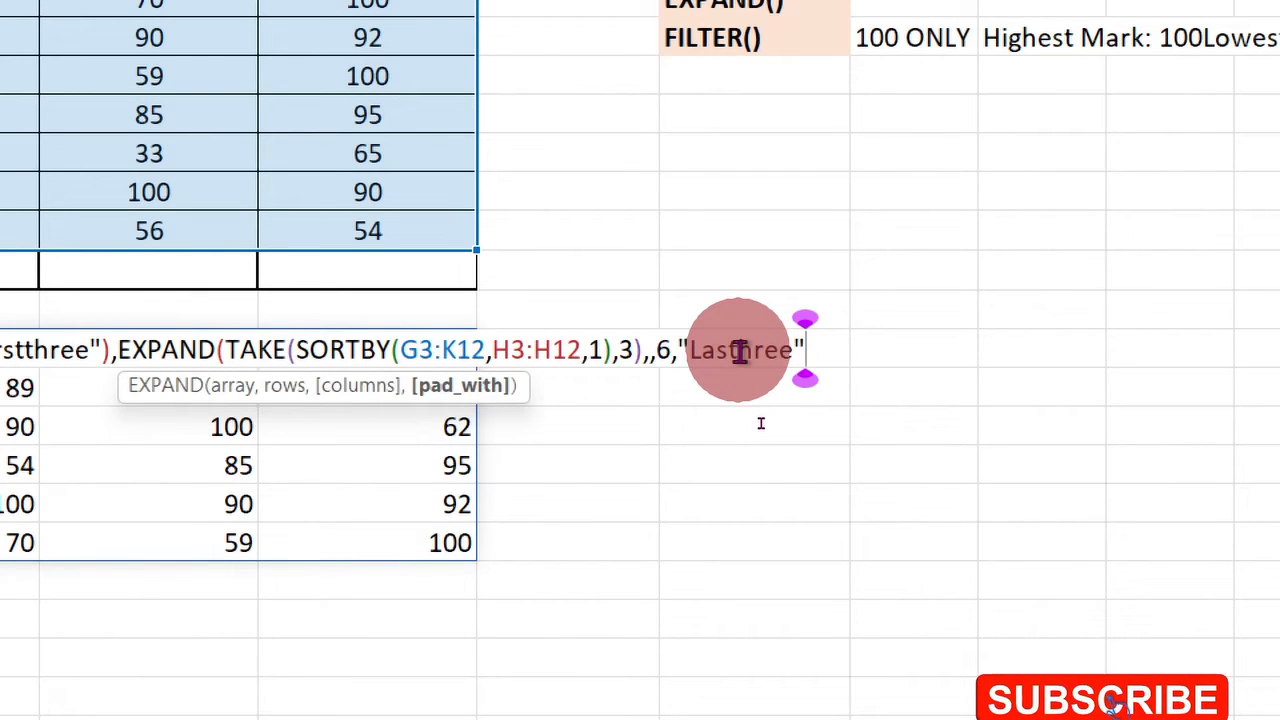
text())
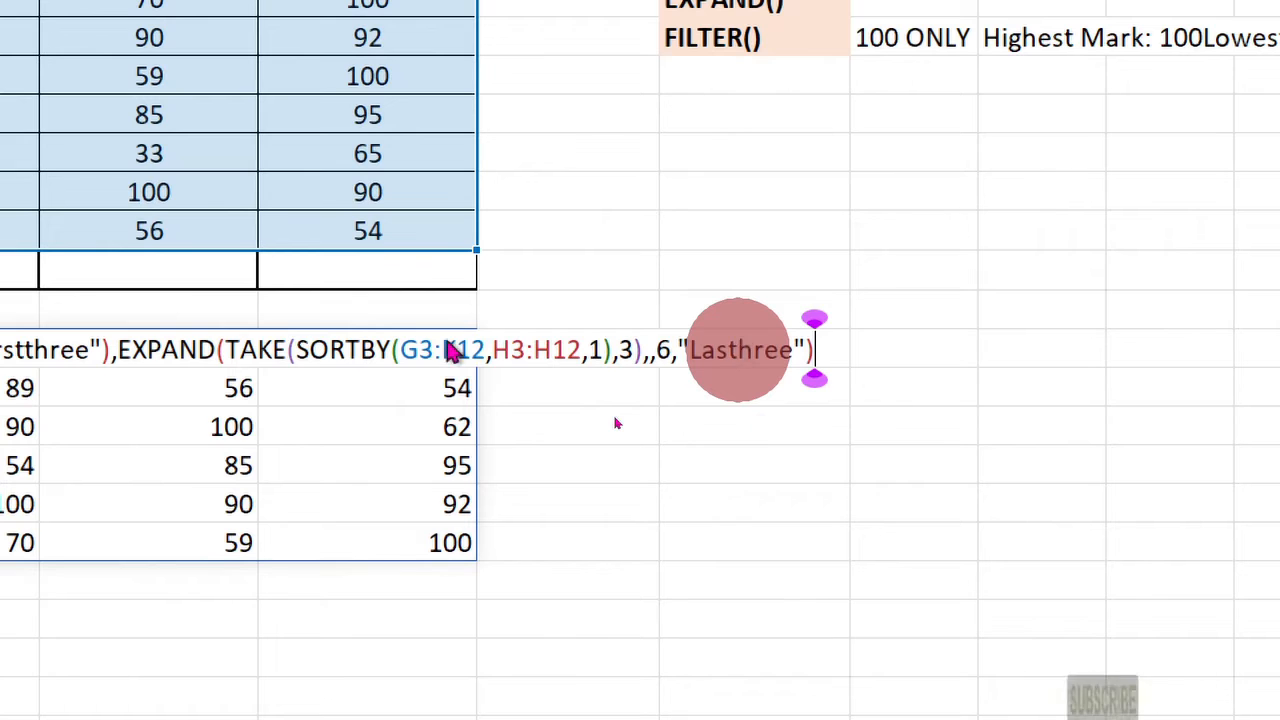
key(Return)
Examine the labelled groups in G15:L20 and the list of functions in M3:M7, including the FILTER() entry and its notes.
click(447, 343)
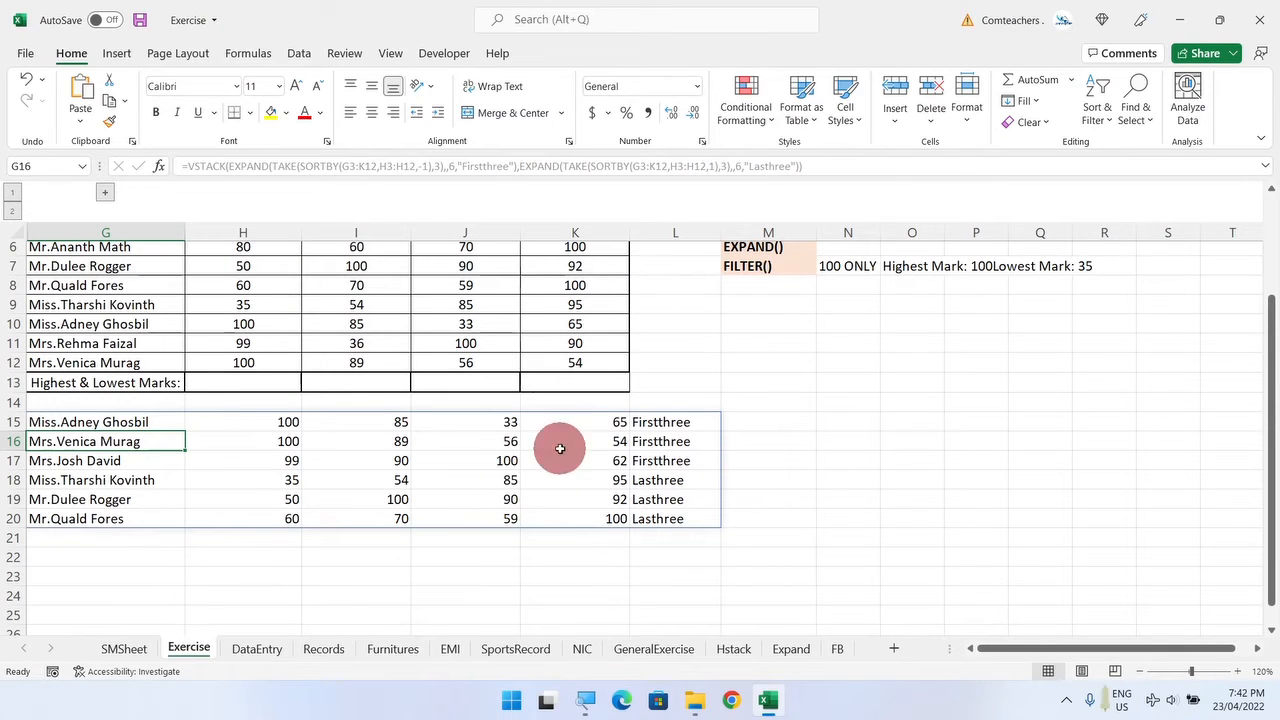
click(694, 342)
scroll(694, 342, up, 2)
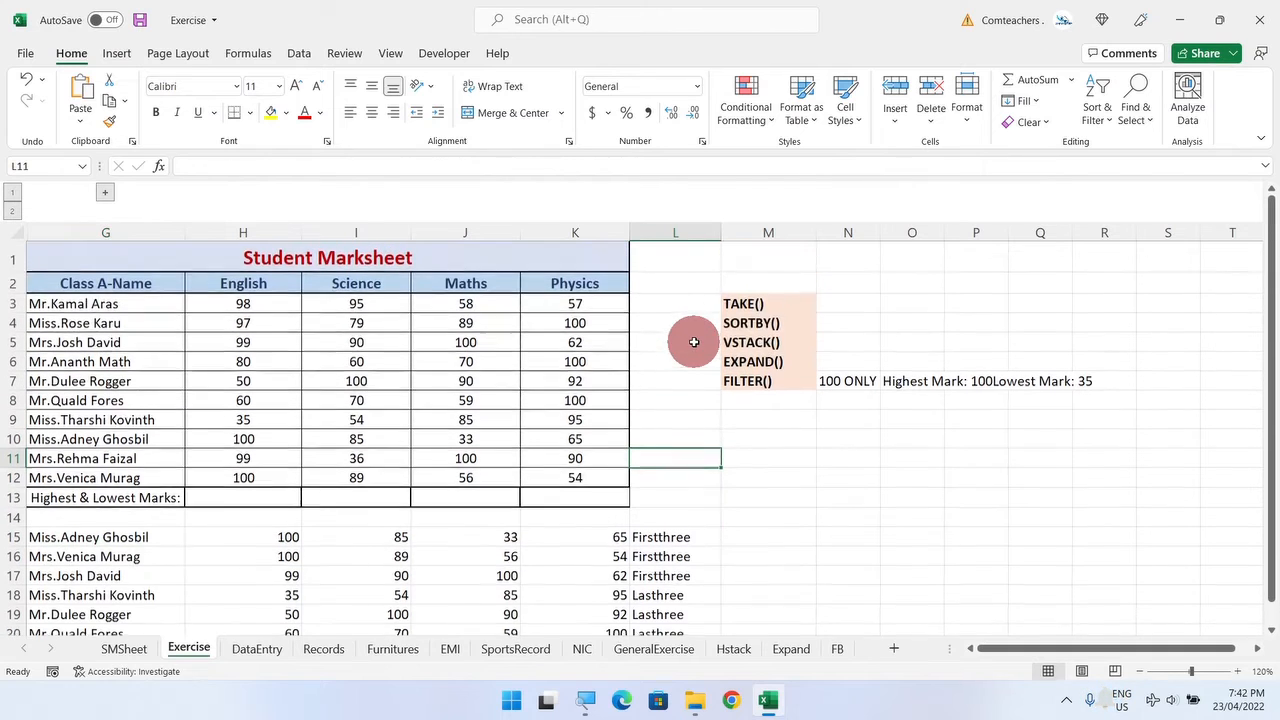
drag(766, 304, 765, 362)
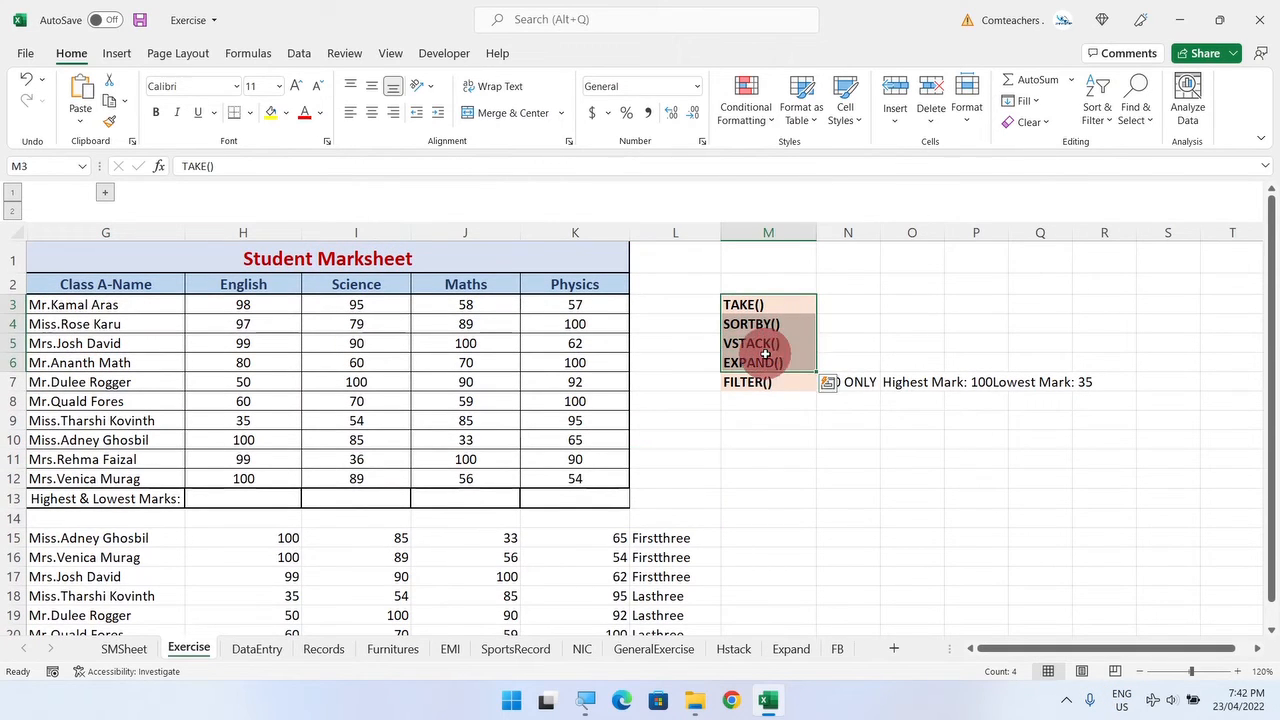
click(745, 537)
scroll(760, 516, down, 1)
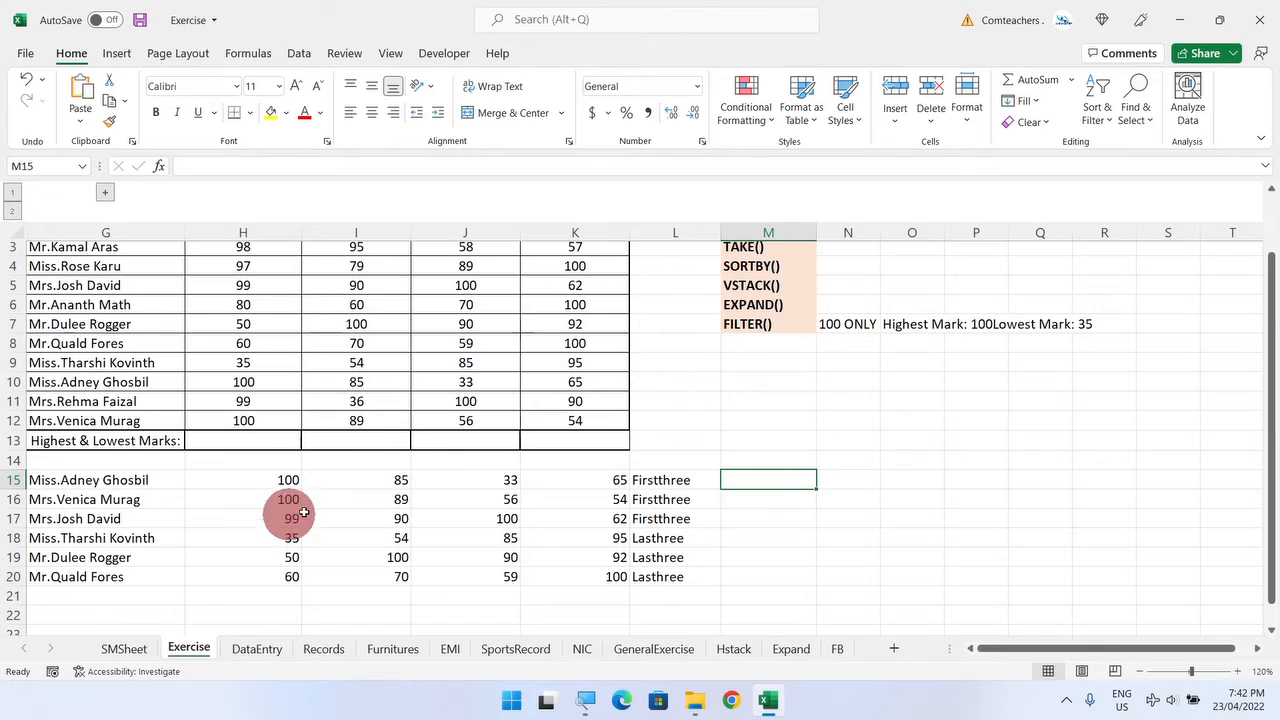
click(770, 335)
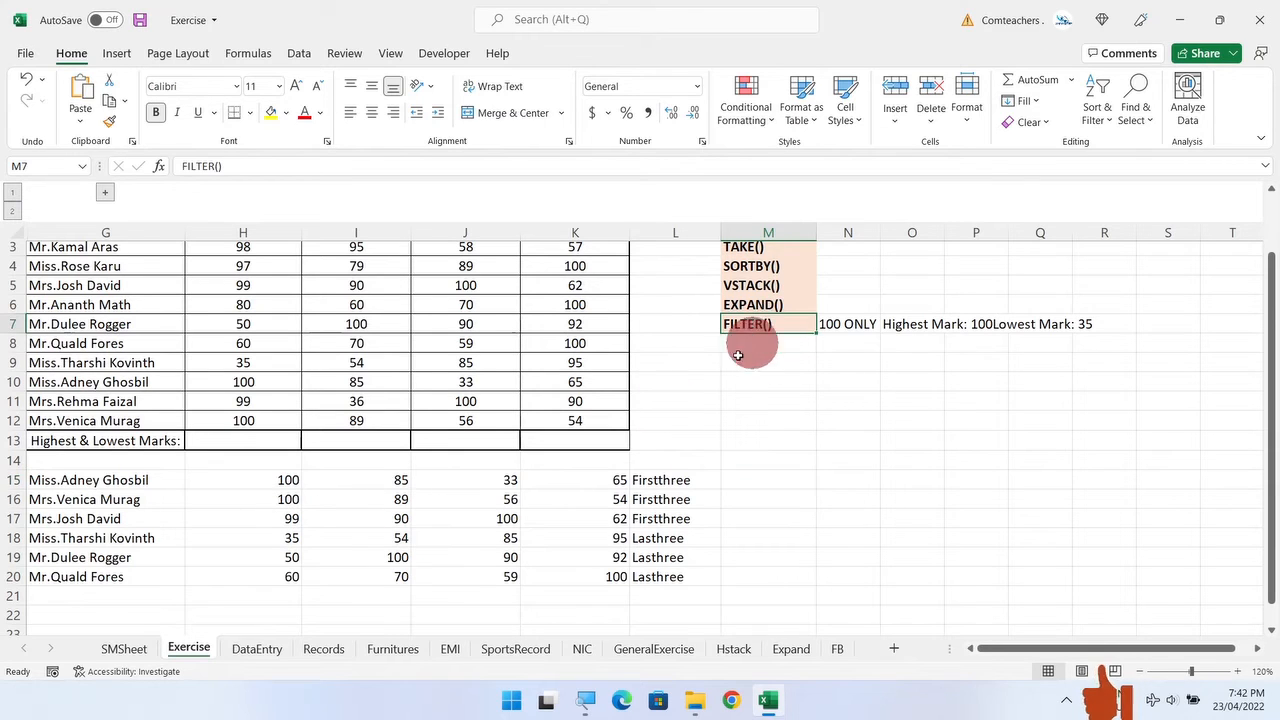
click(107, 598)
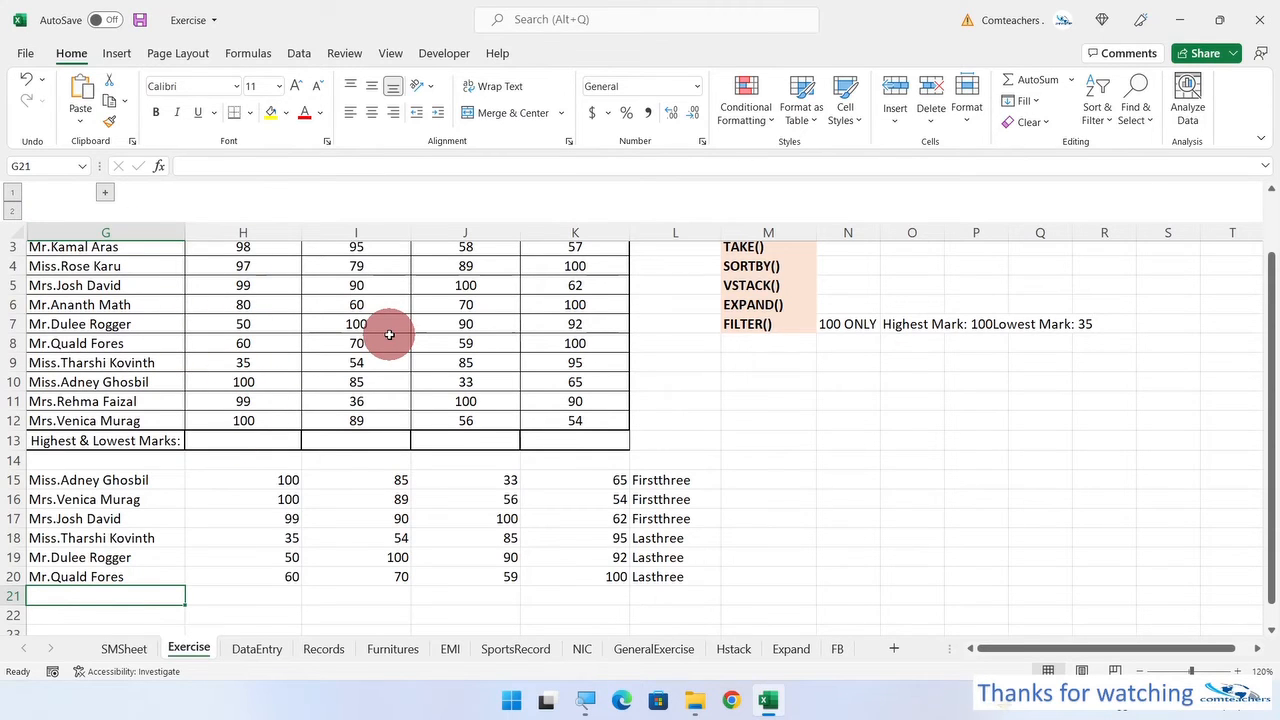
click(757, 324)
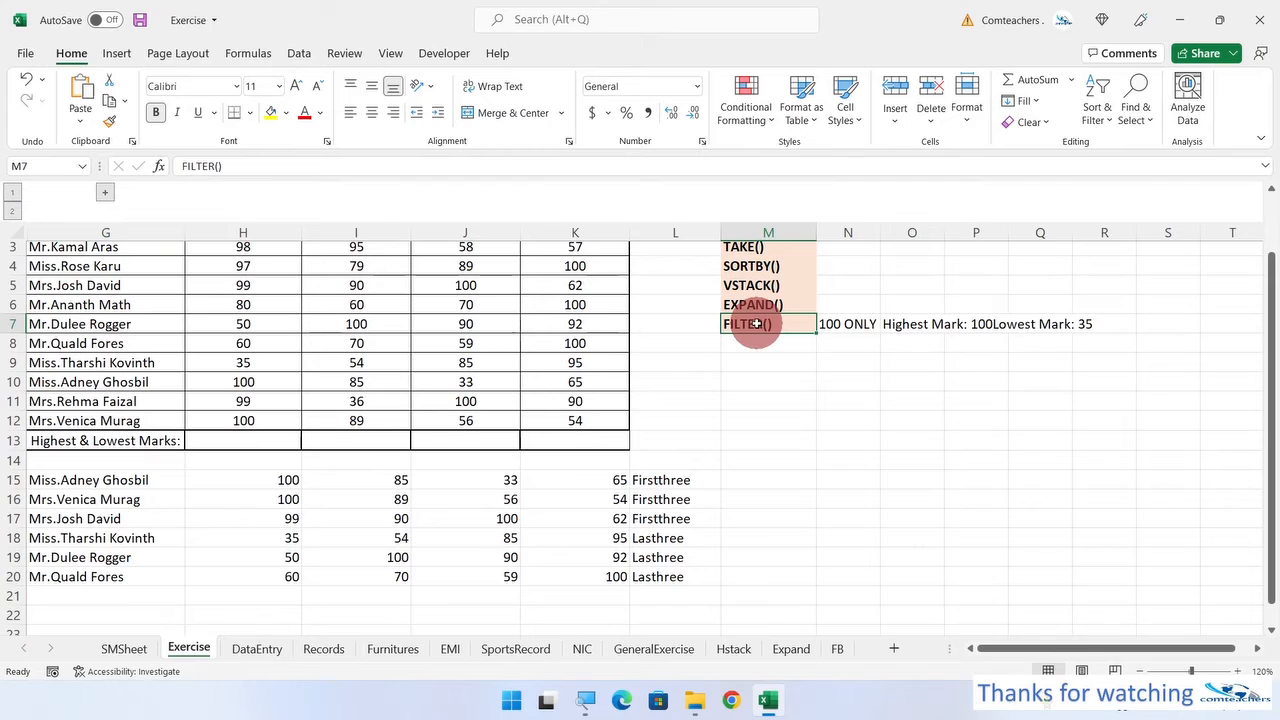
Start a FILTER formula in cell G21, directly below the labelled groups.
click(118, 600)
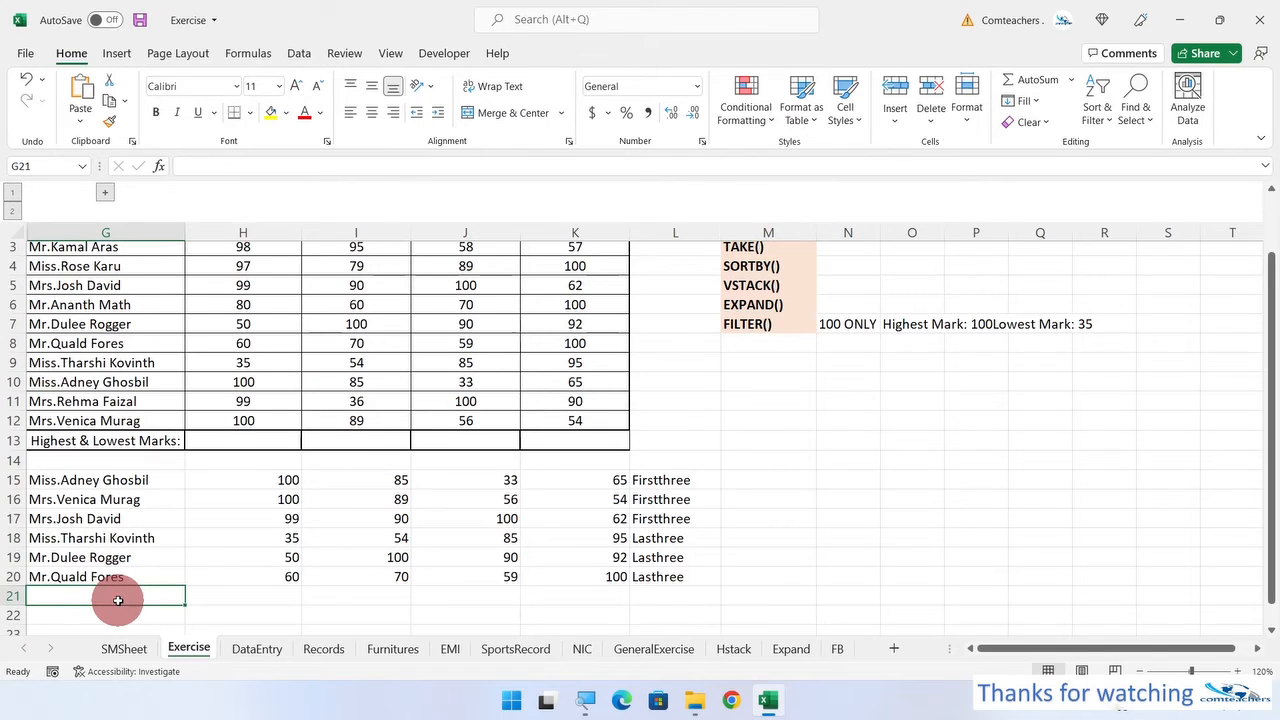
text(=flter)
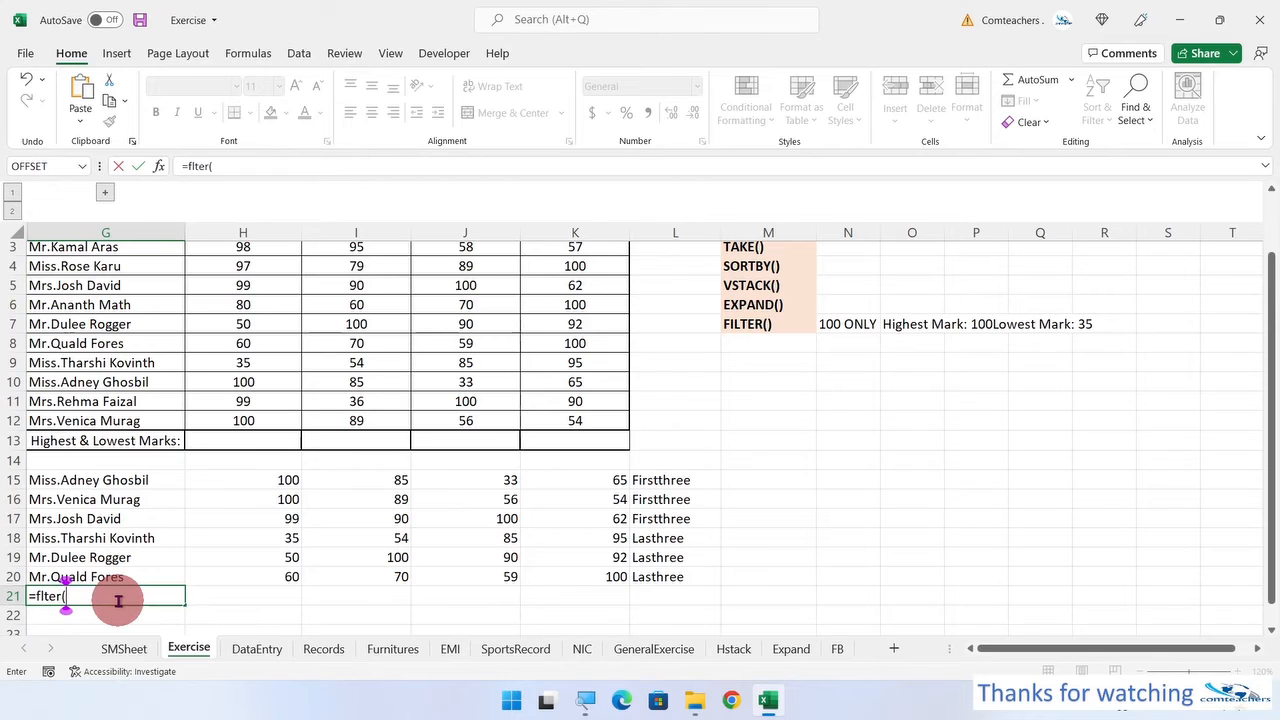
text(()
key(BackSpace)
key(BackSpace)
key(BackSpace)
key(BackSpace)
key(BackSpace)
text(i)
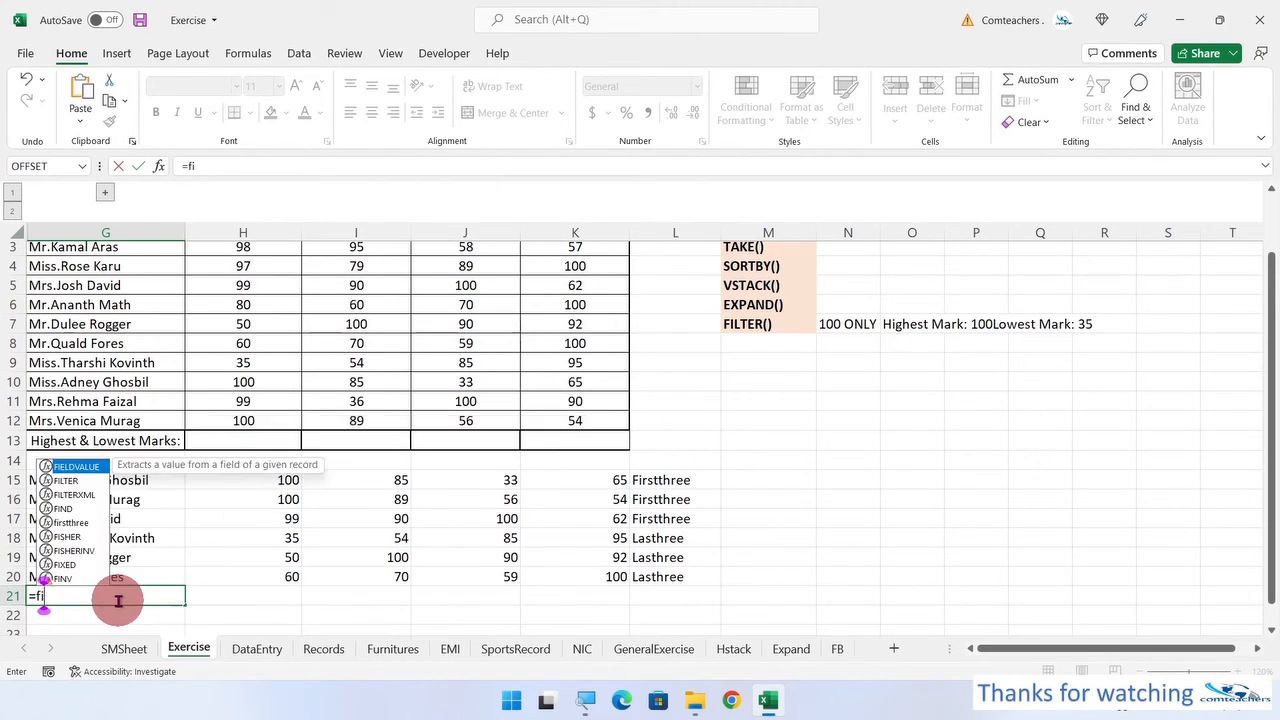
text(lt)
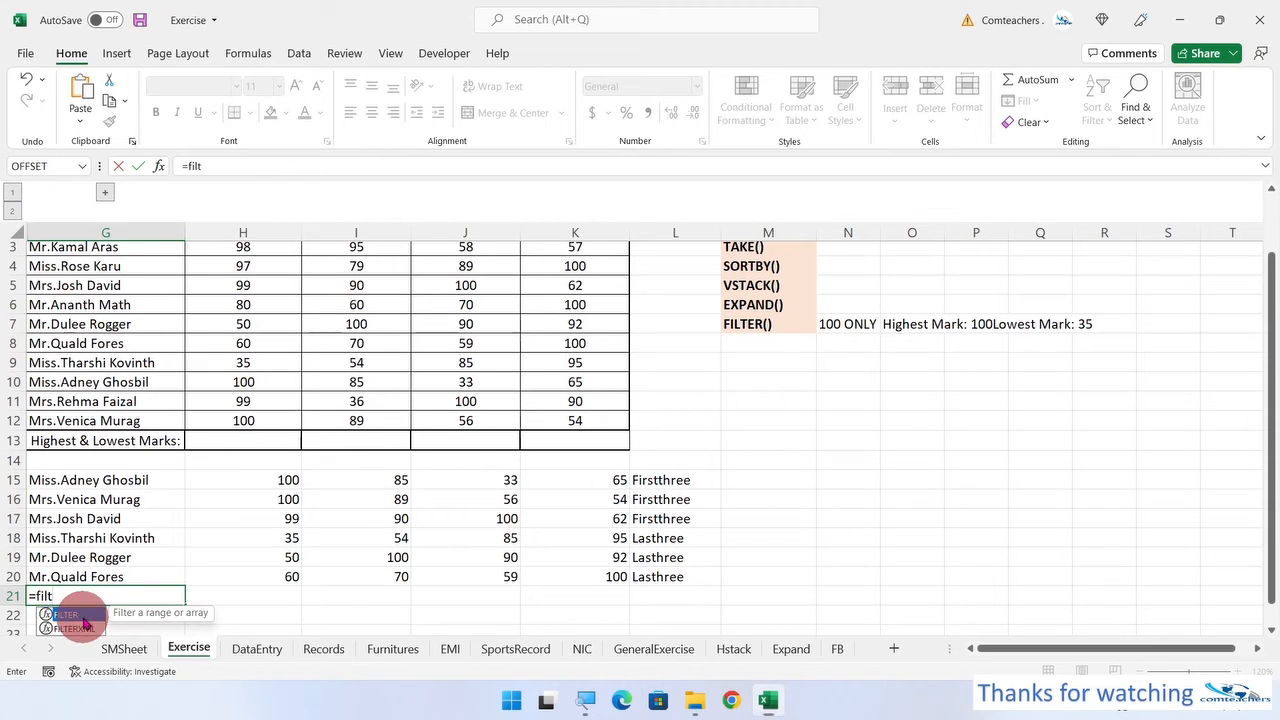
key(Tab)
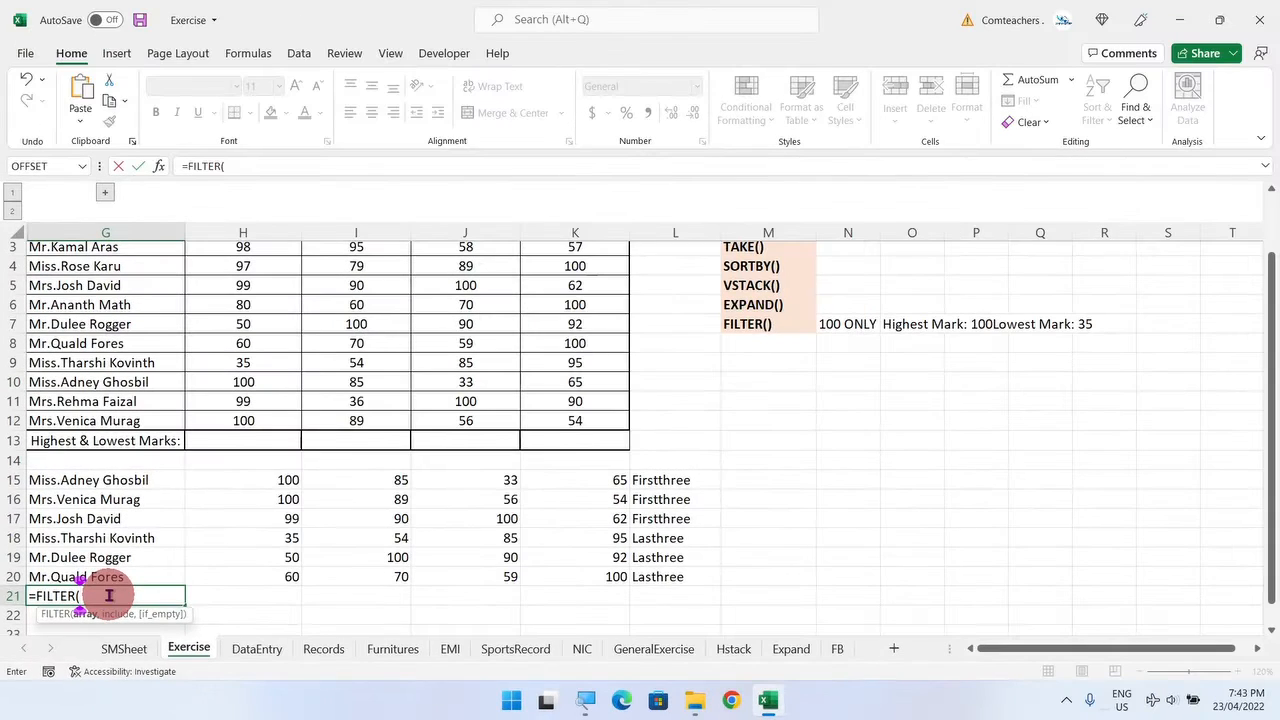
Set the FILTER array argument to the student records in G3:K12.
scroll(204, 488, up, 1)
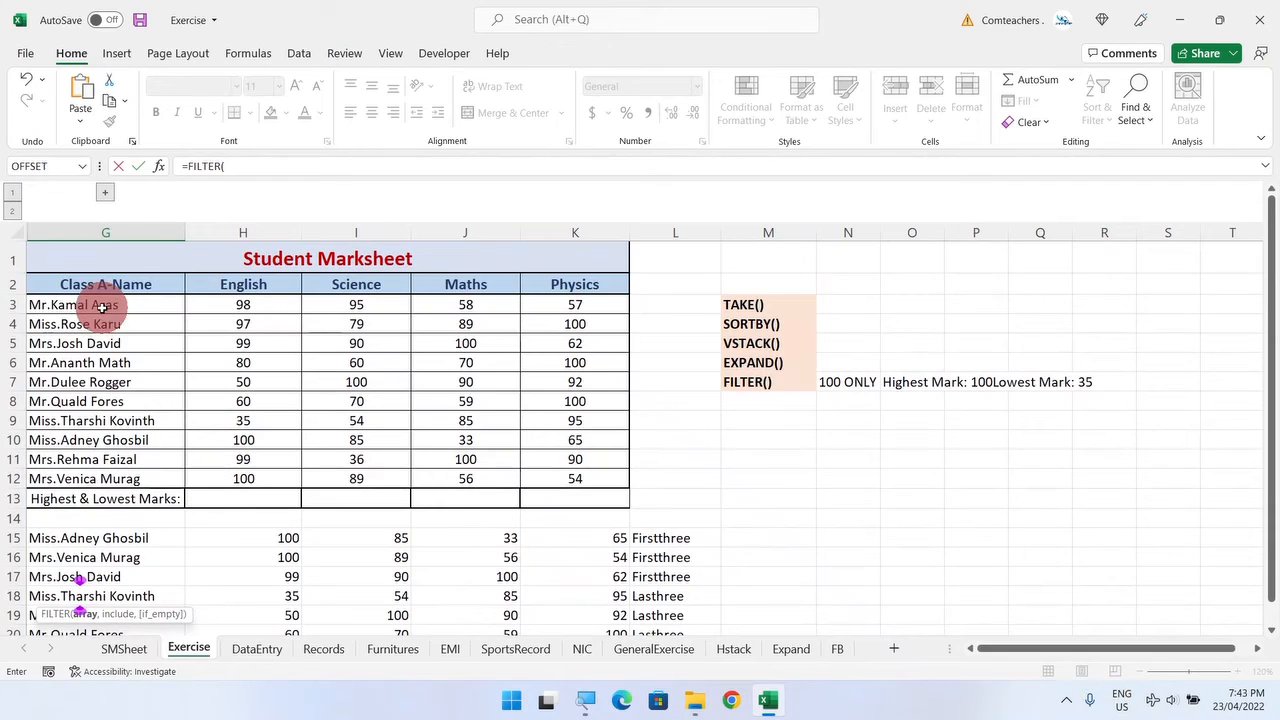
drag(86, 307, 566, 474)
text(,)
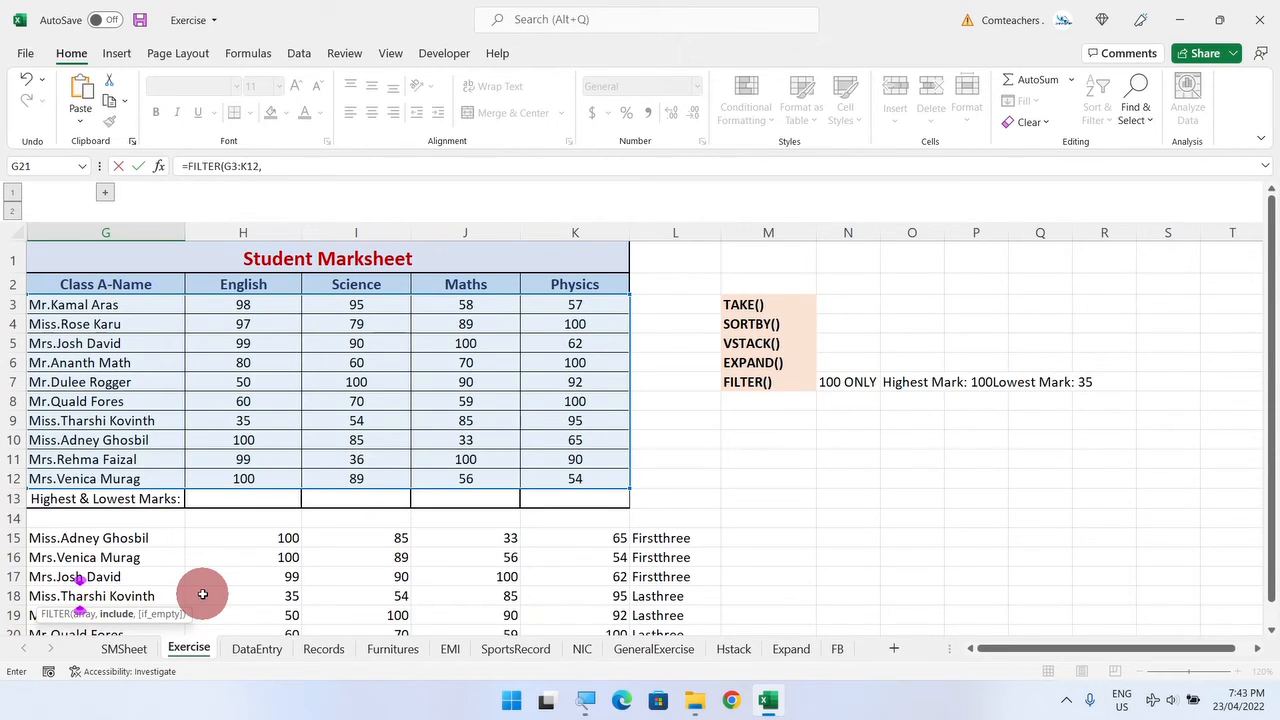
Set the FILTER include condition to English marks equal to 100, using H3:H12=100.
scroll(215, 570, down, 2)
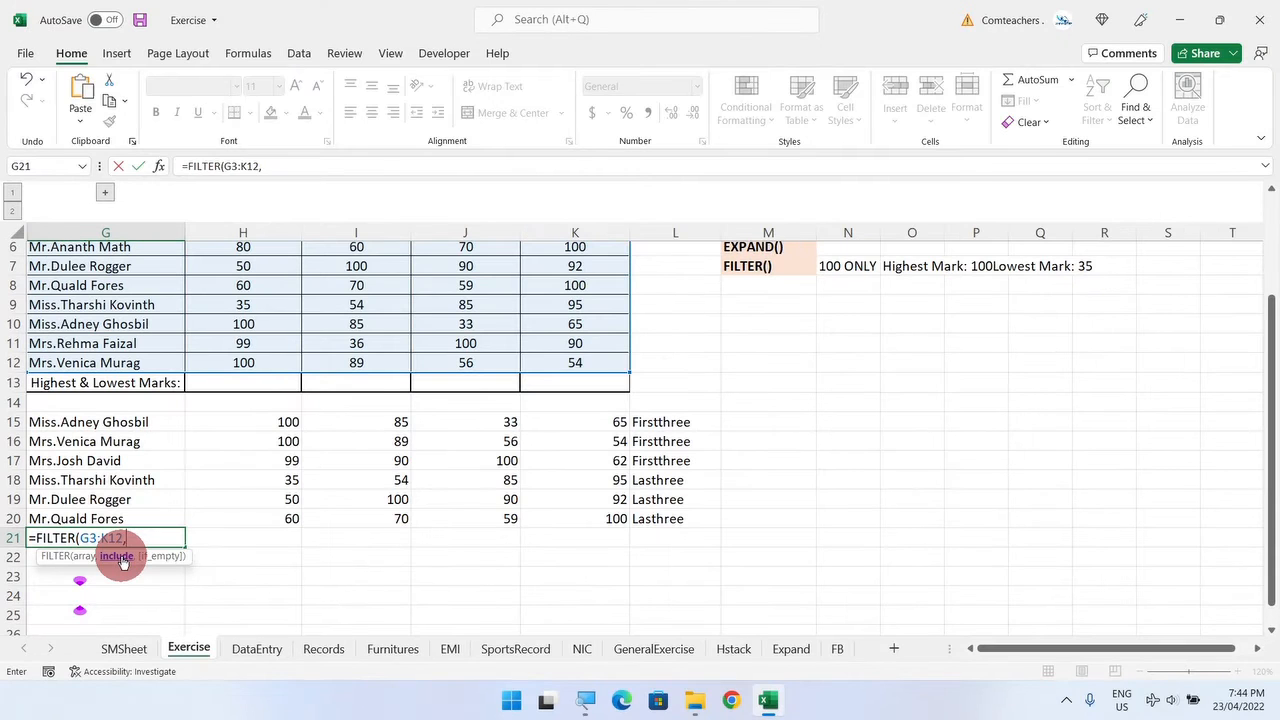
scroll(388, 191, up, 2)
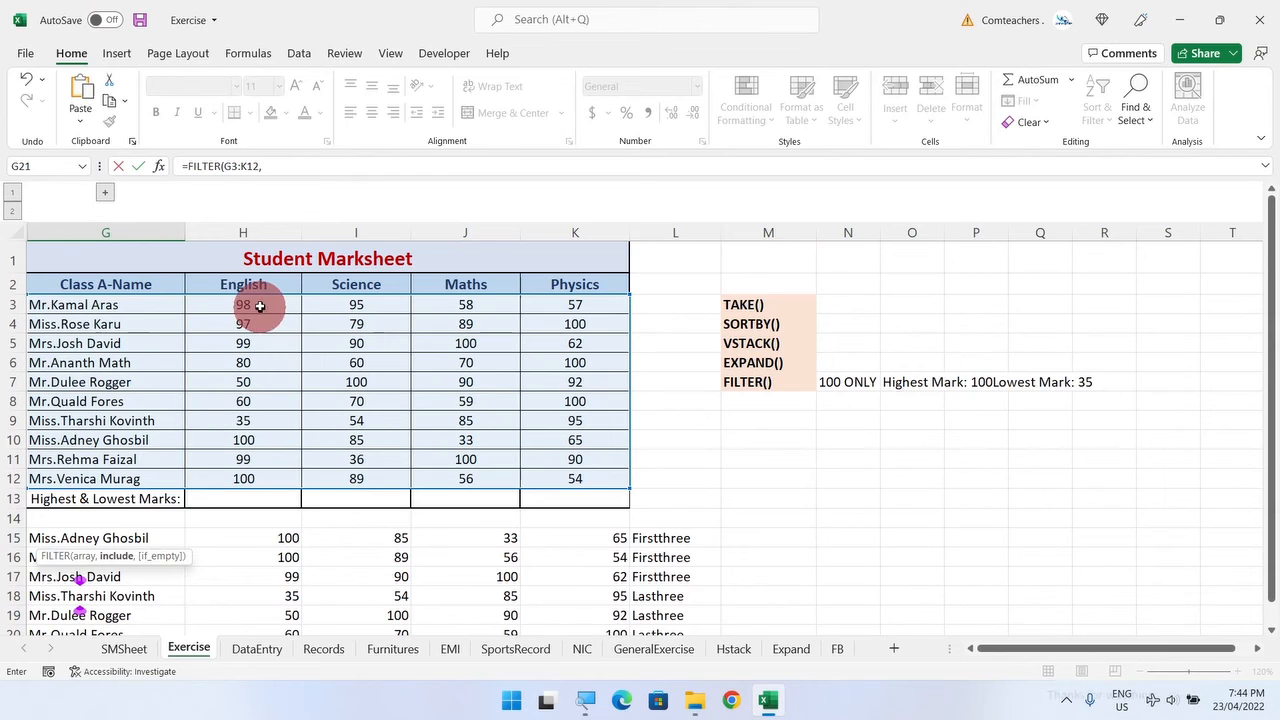
drag(251, 302, 243, 472)
scroll(249, 594, down, 2)
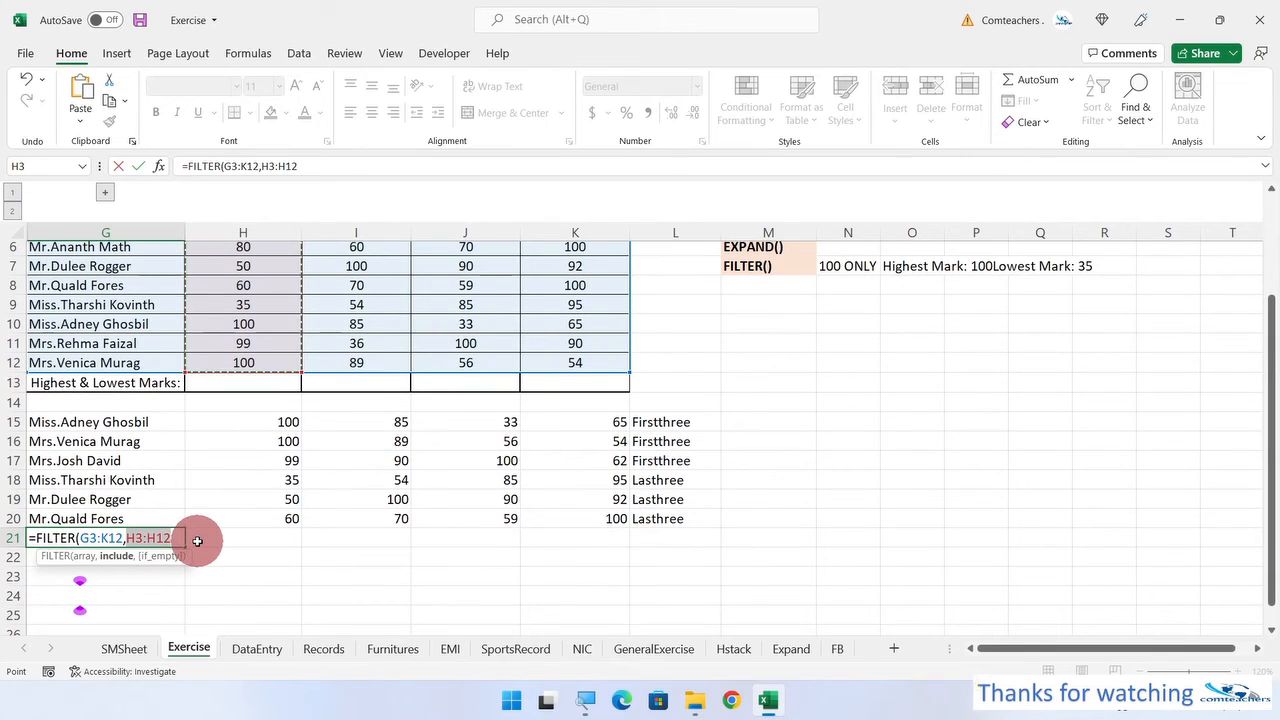
text(=100,)
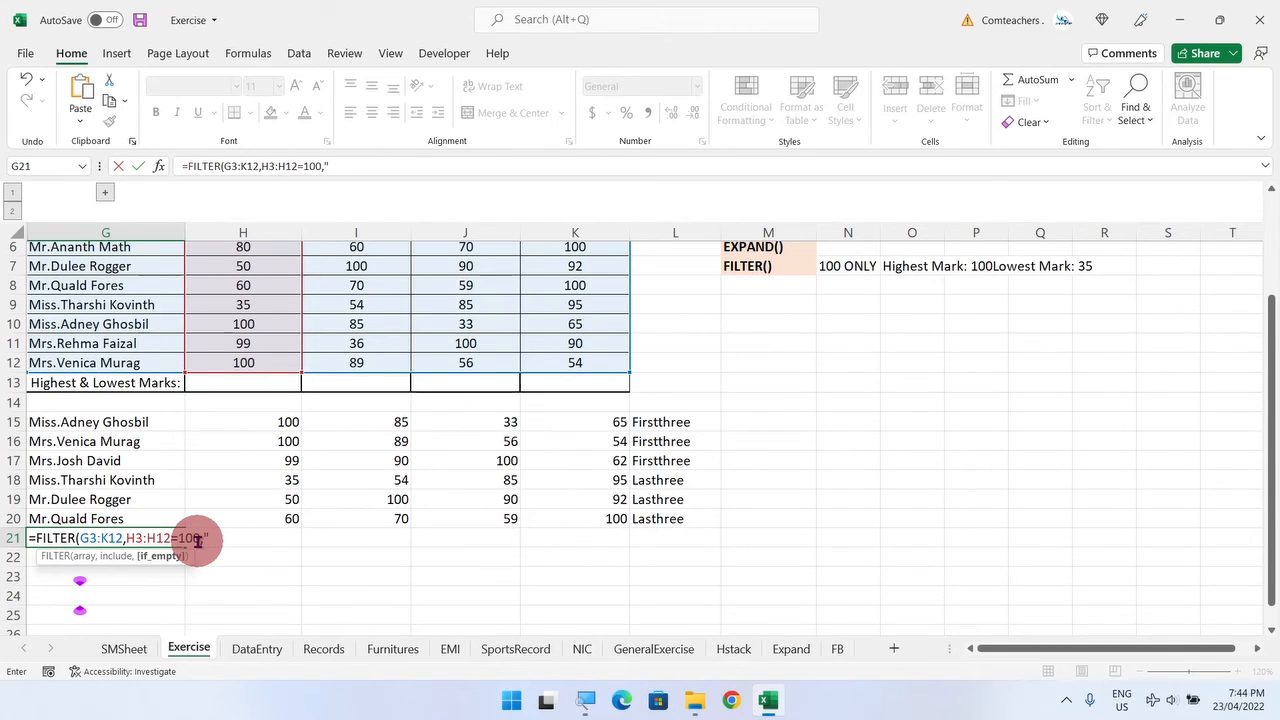
Give FILTER the if_empty text "Nothing", close its bracket and confirm the G21 formula.
text(othing)
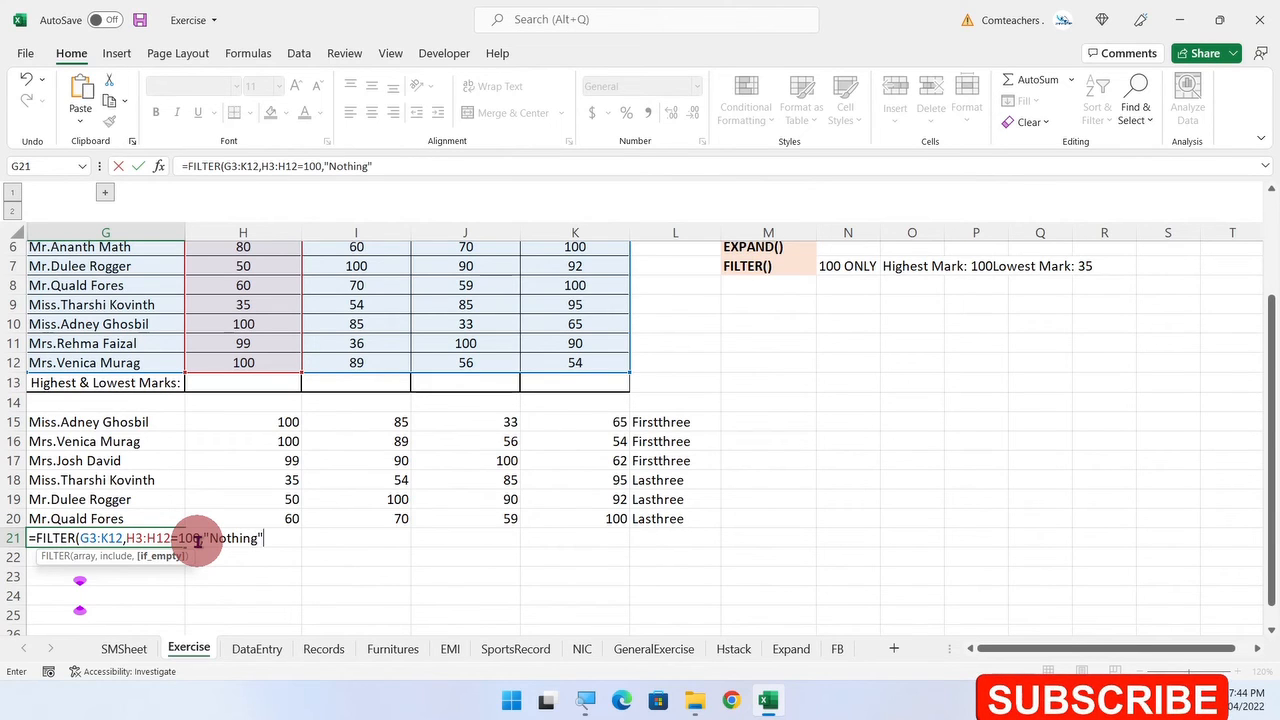
text("))
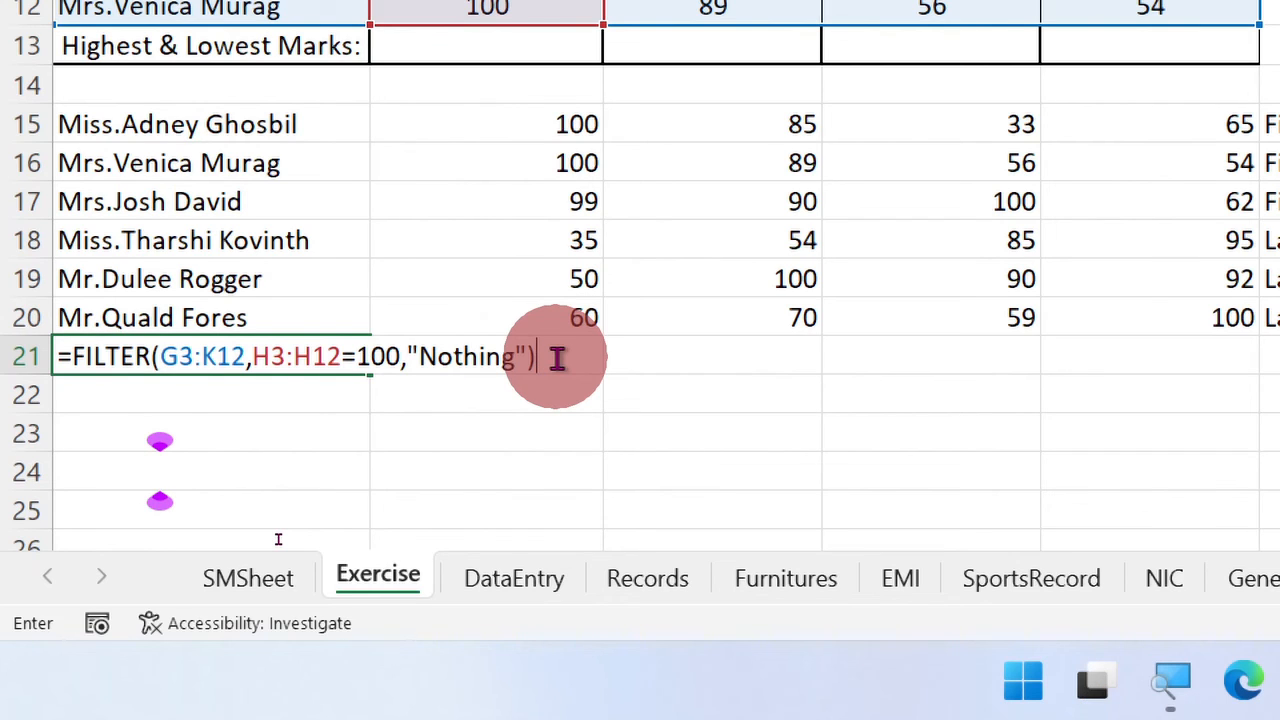
key(Return)
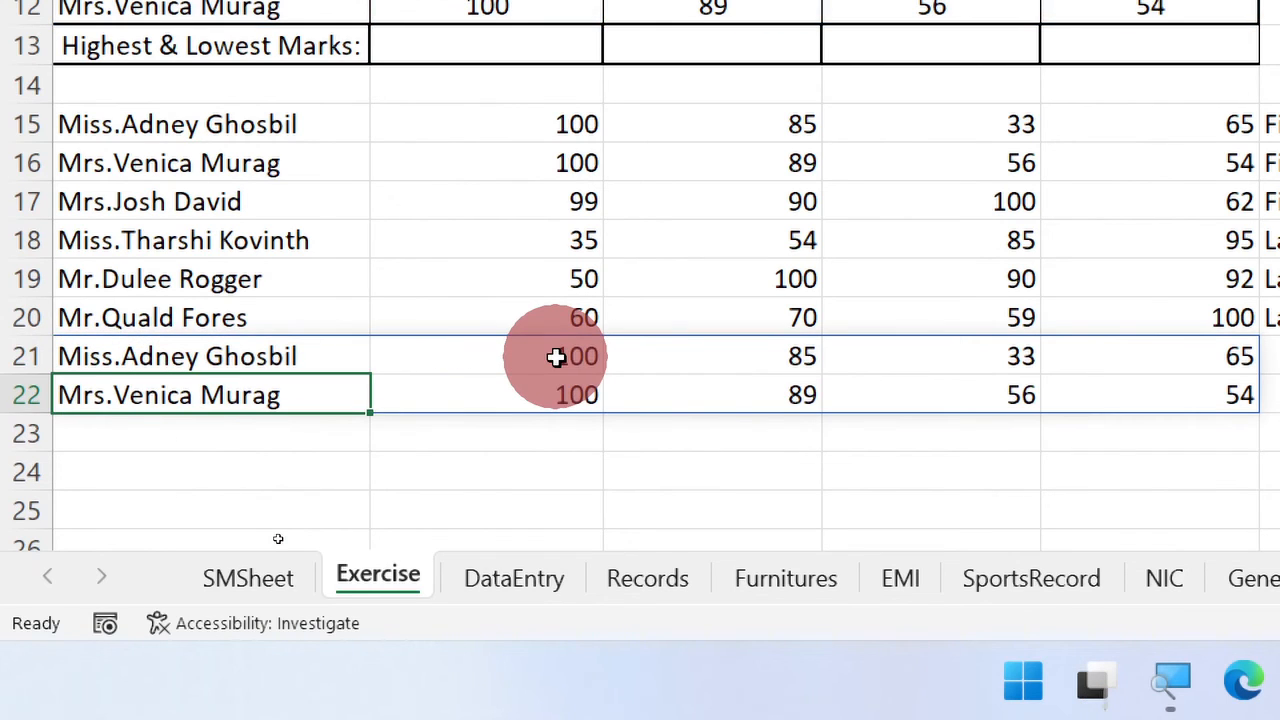
Review the English marks of the filtered records in H21:H22 and the list of functions in M3:M7.
drag(551, 343, 554, 380)
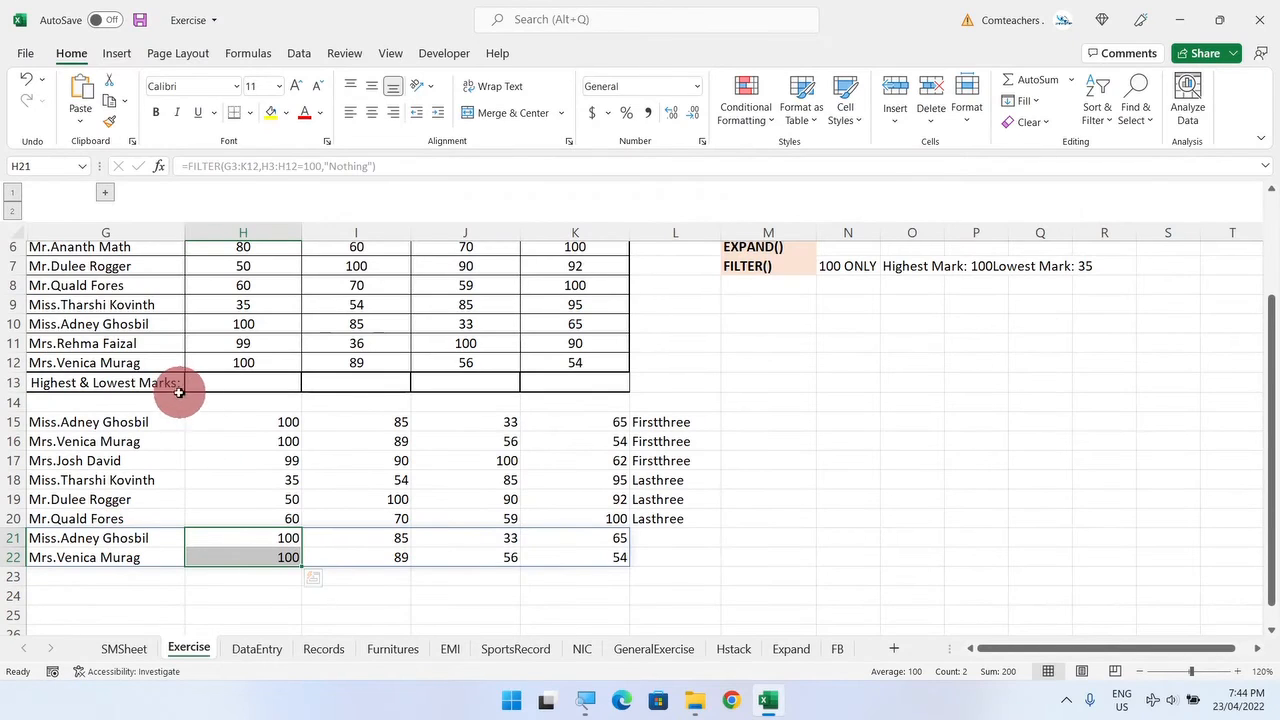
click(148, 364)
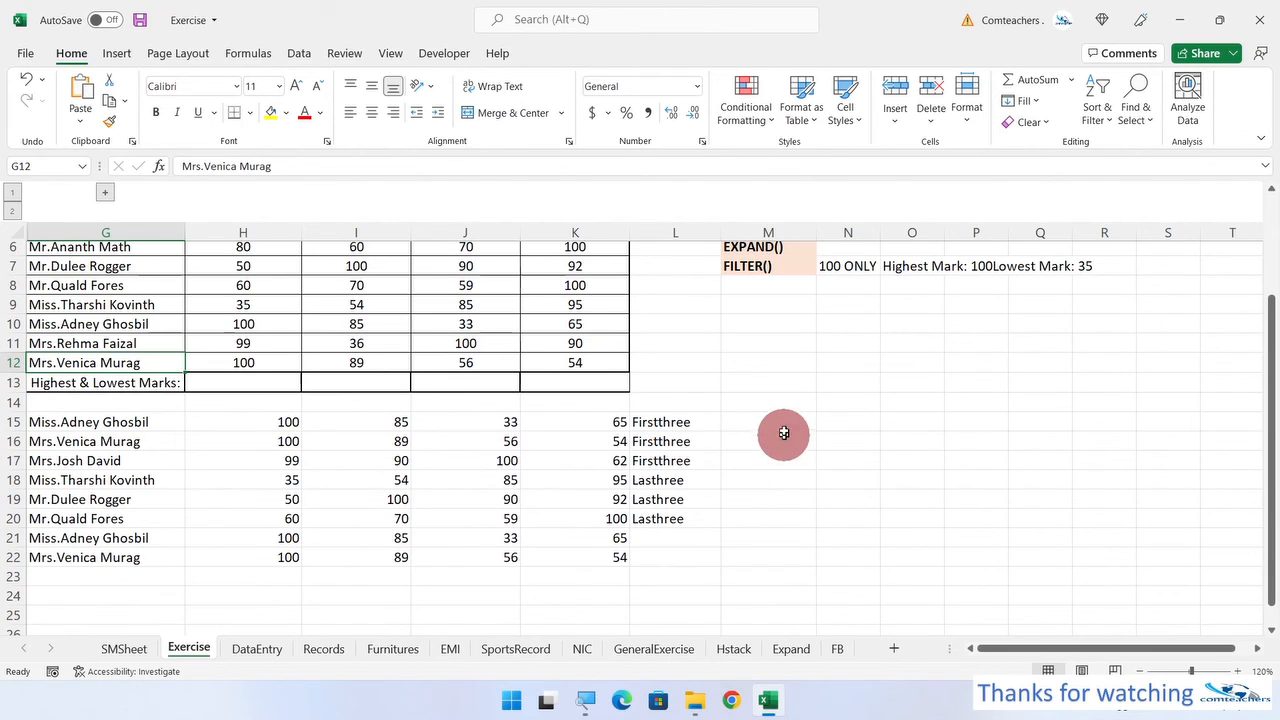
click(778, 357)
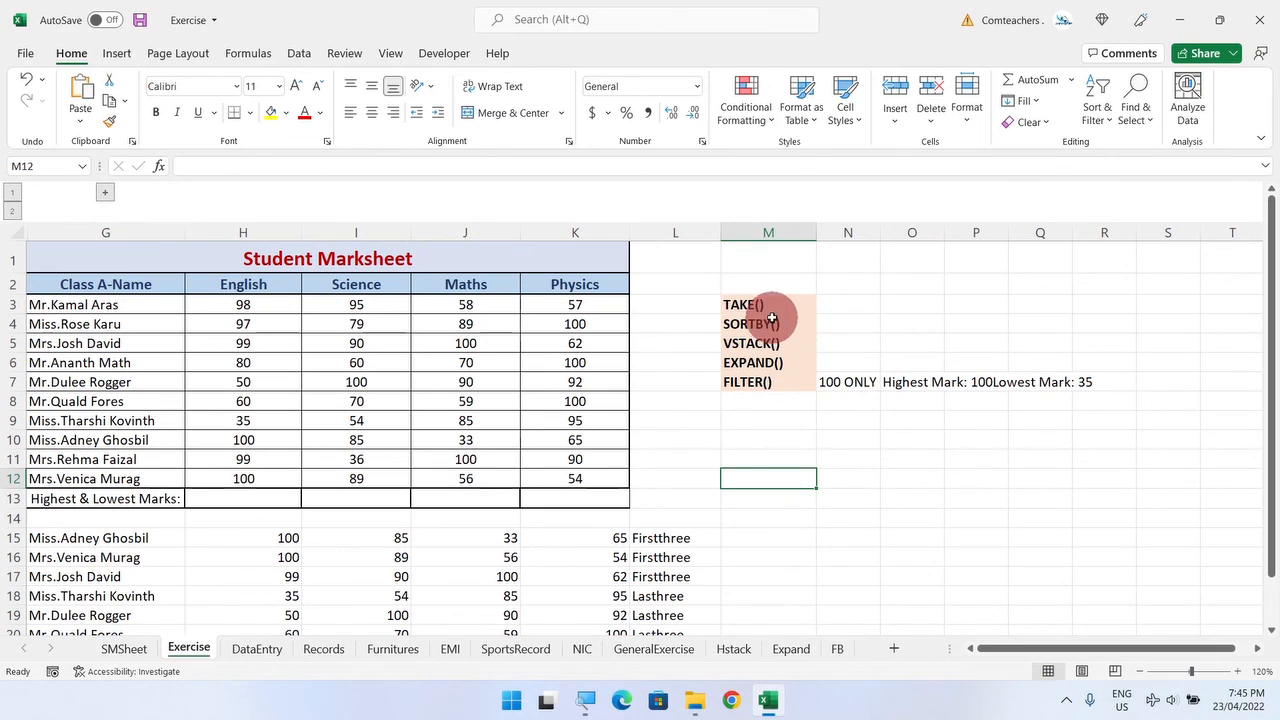
drag(770, 304, 780, 380)
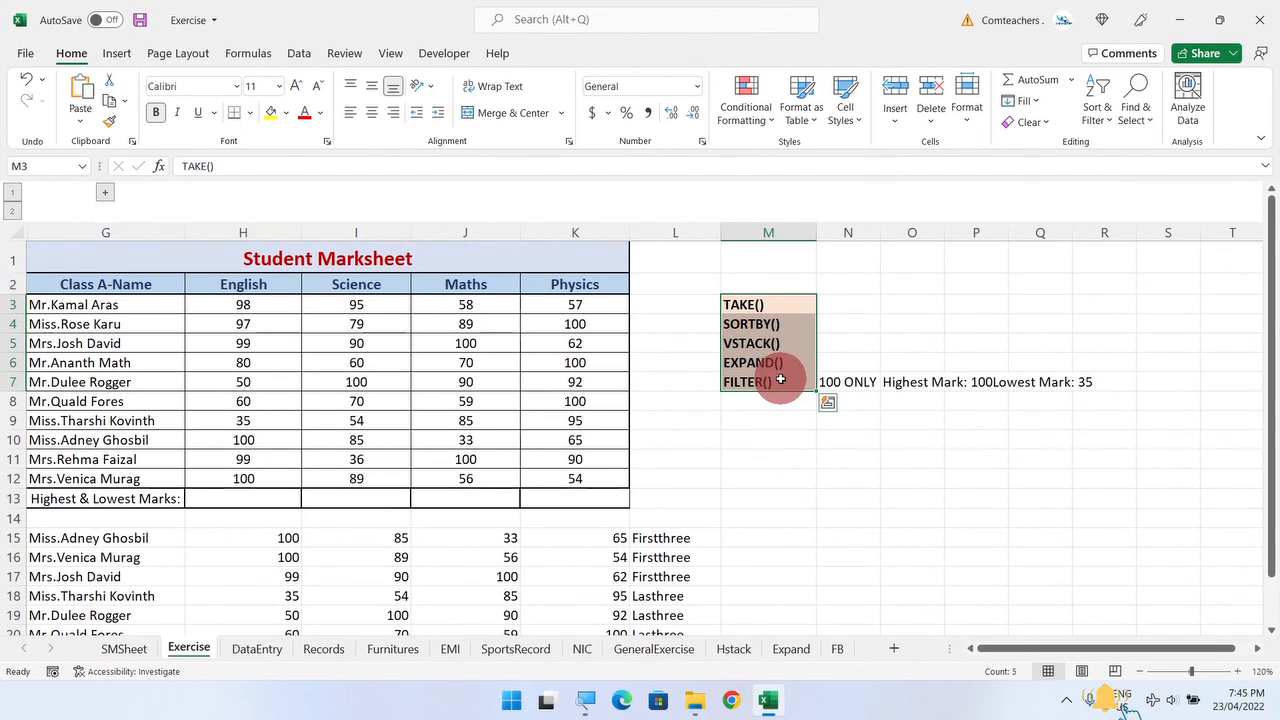